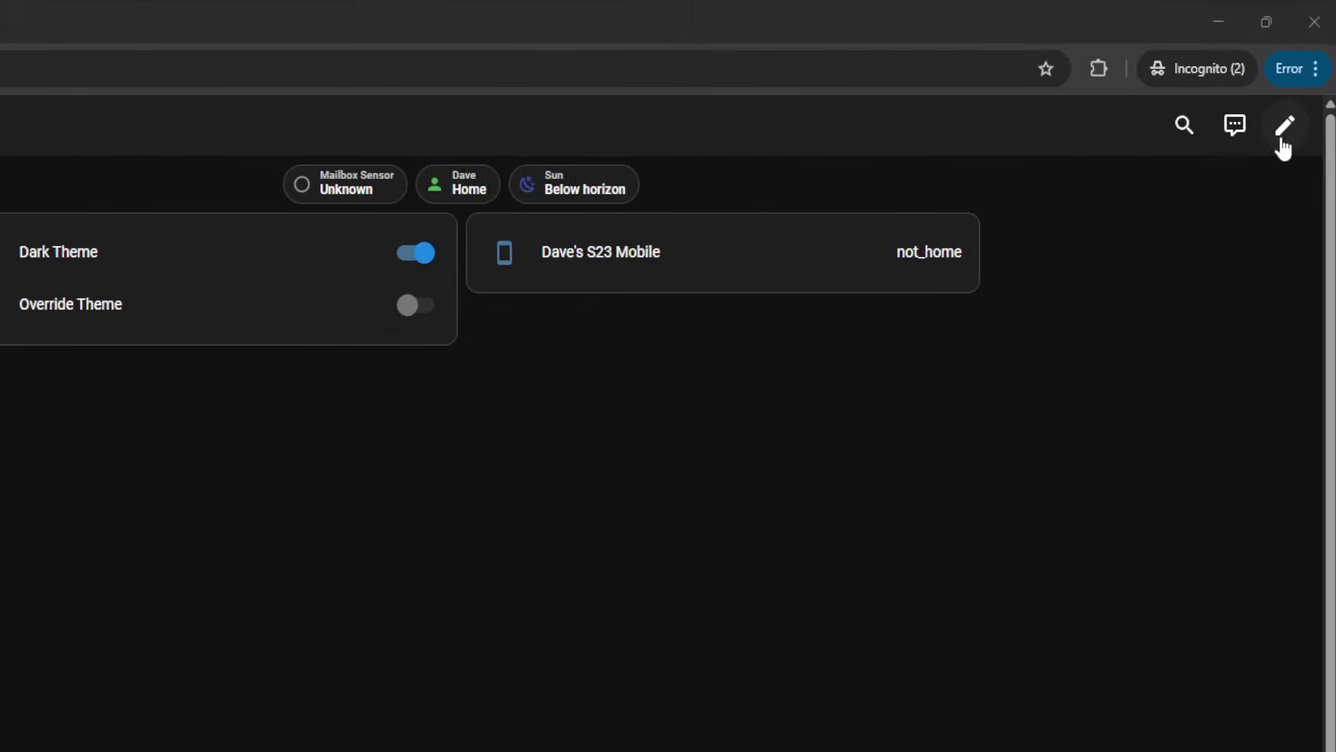
Add a view titled "Sections" with the default Sections layout to the Overview dashboard
{"action": "left_click", "coordinate": [1281, 136]}
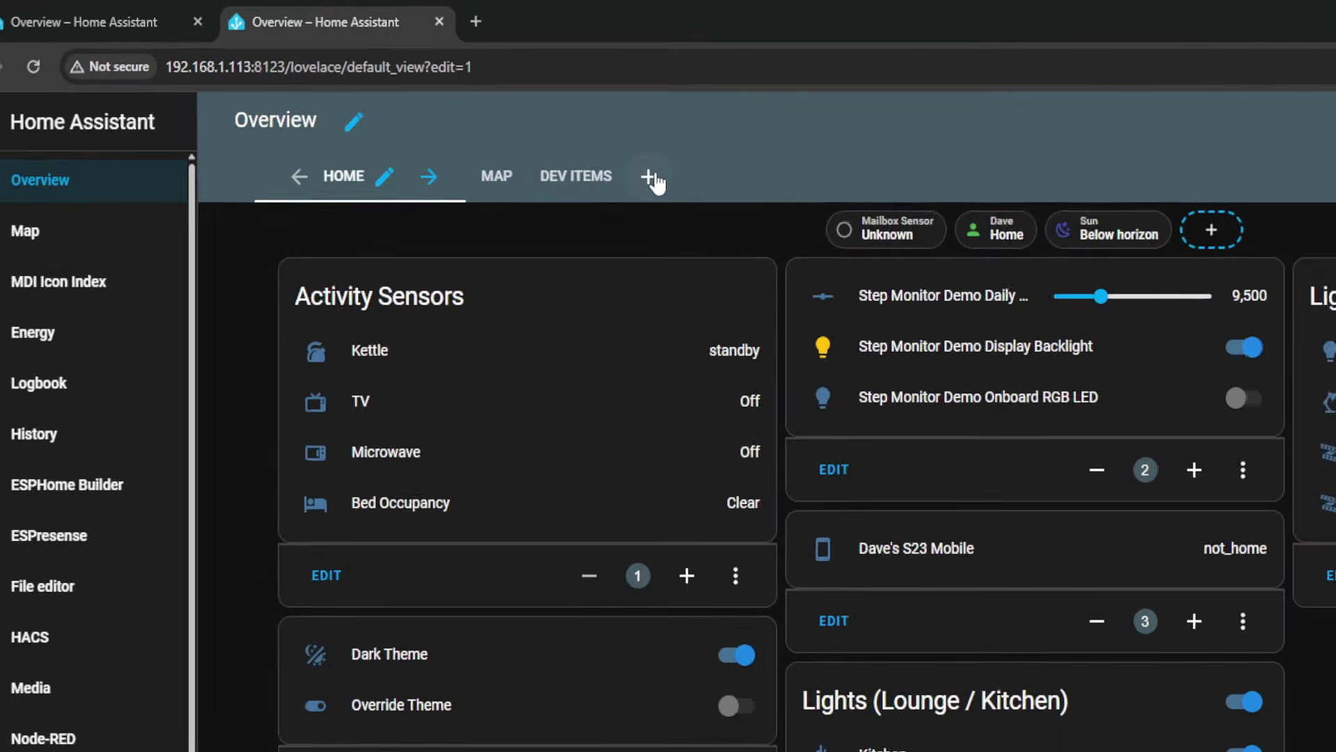
{"action": "left_click", "coordinate": [490, 123]}
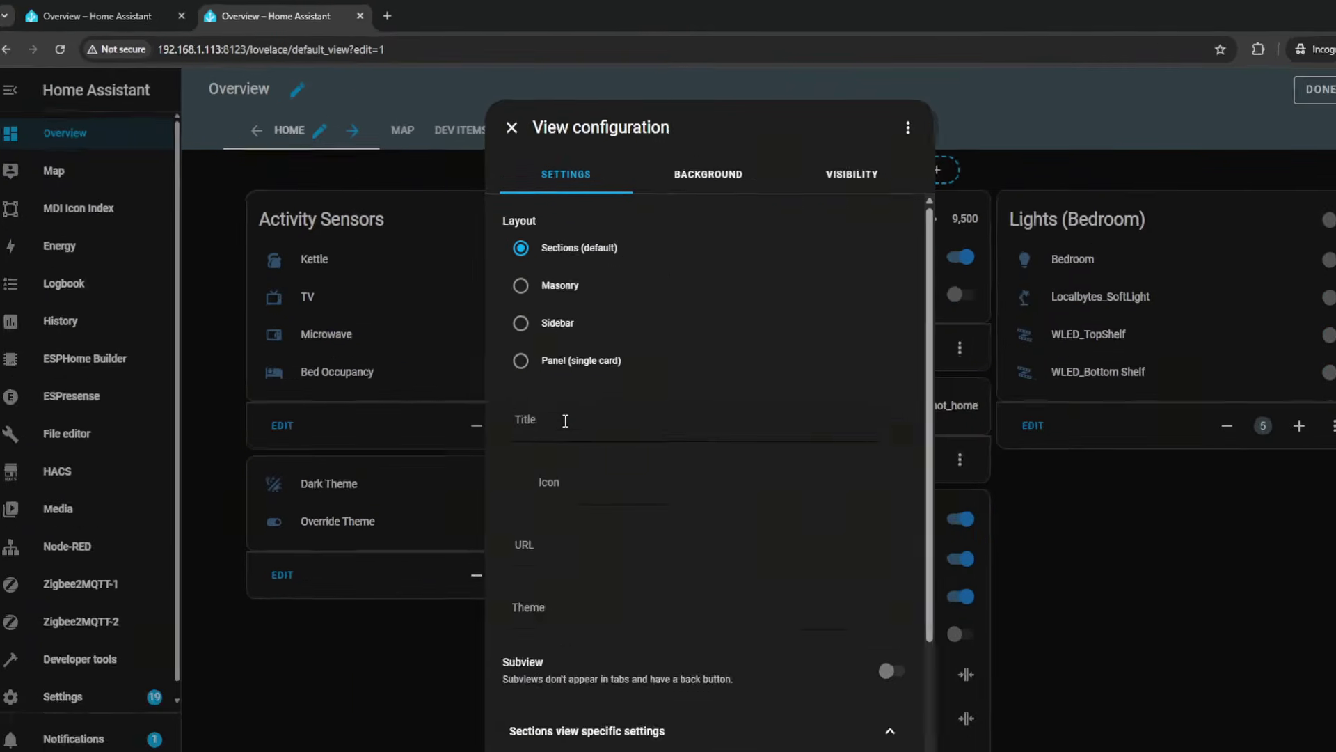
{"action": "left_click", "coordinate": [733, 585]}
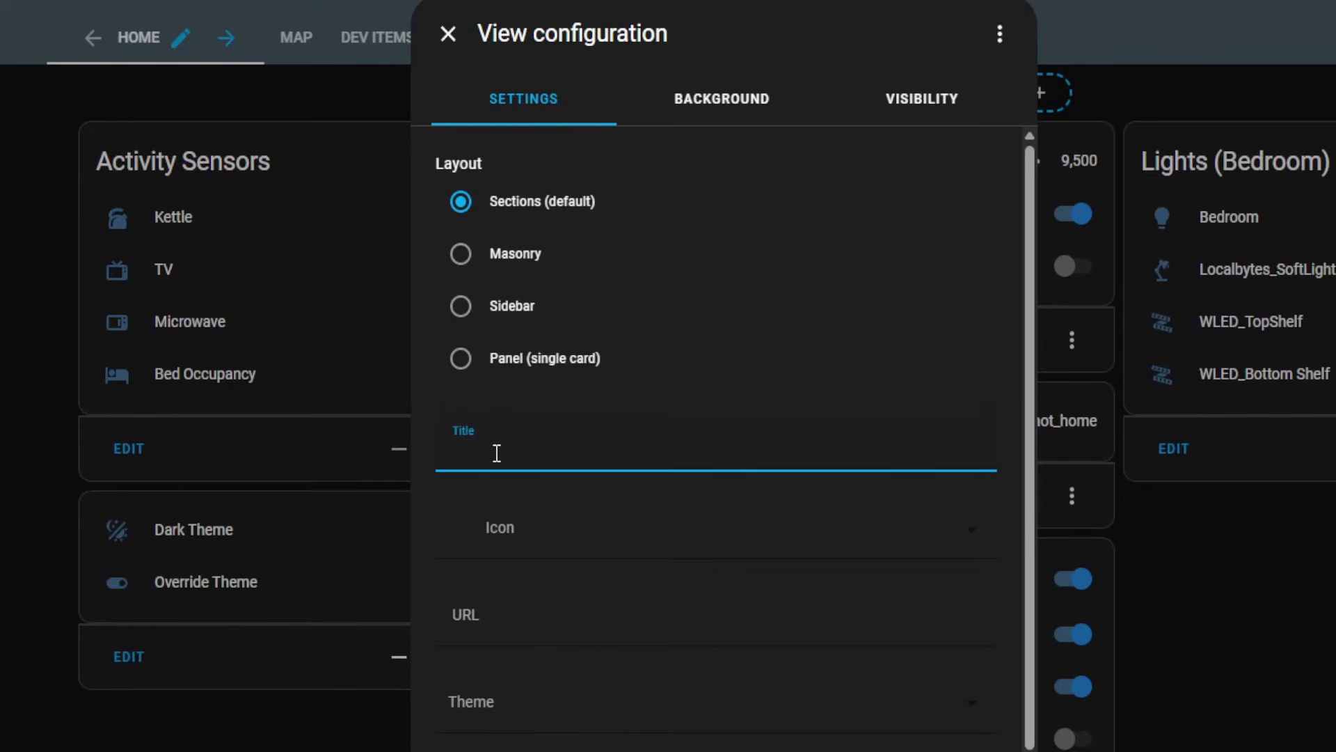
{"action": "type", "text": "Sections"}
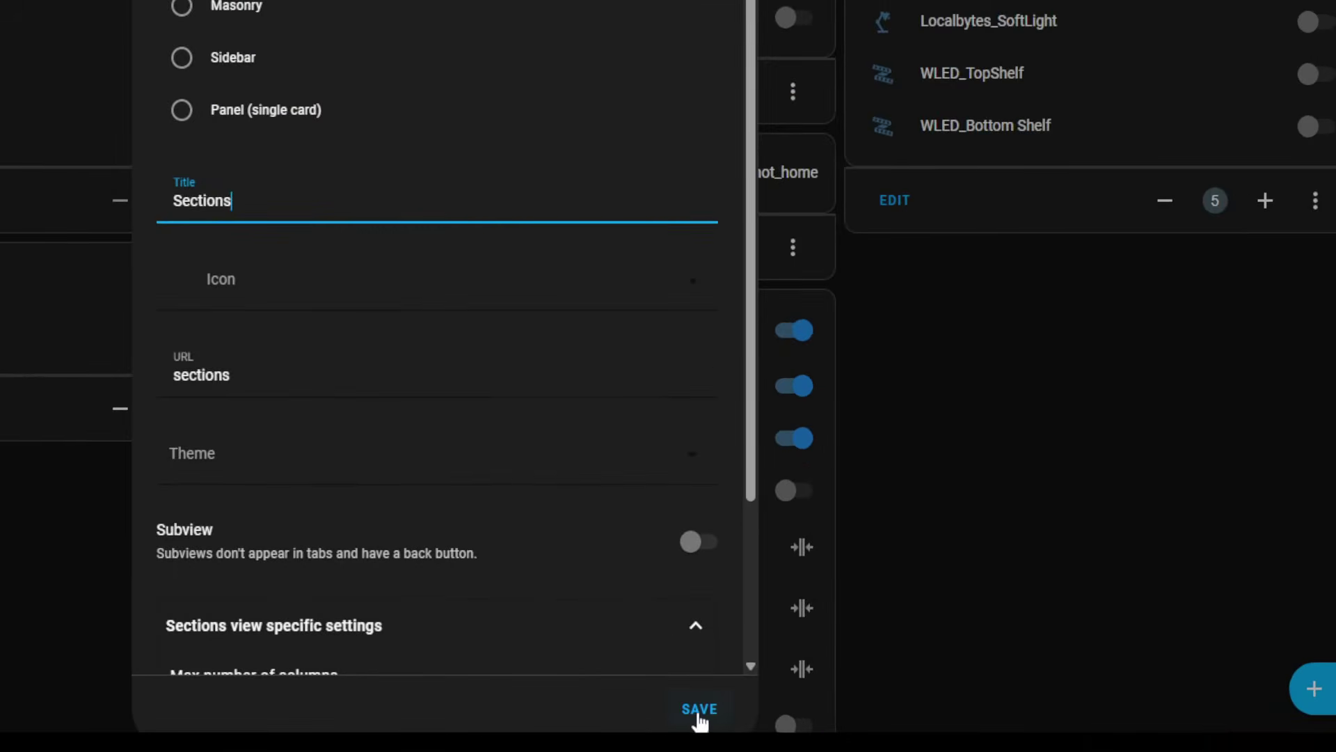
{"action": "left_click", "coordinate": [673, 716]}
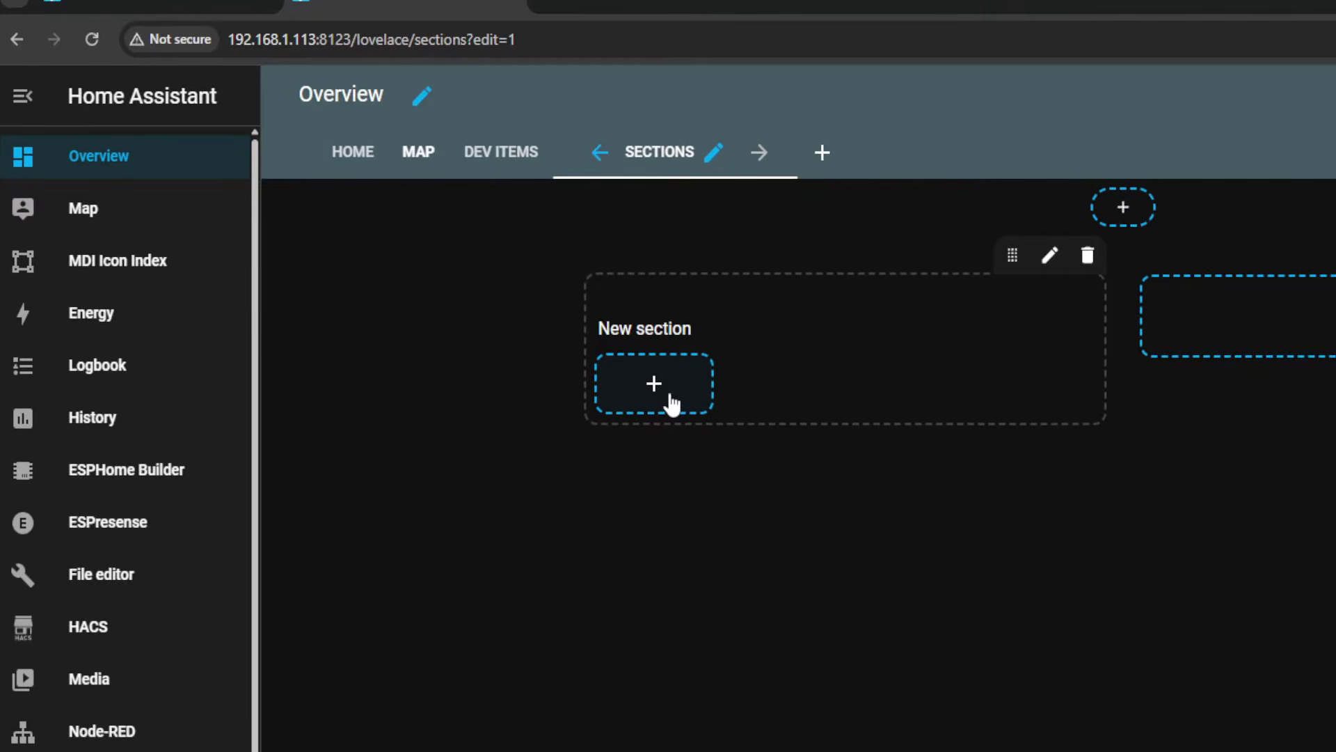
Add the suggested cards for the Kitchen, Bedroom and Bathroom light entities to the first section, selecting them by entity
{"action": "left_click", "coordinate": [671, 403]}
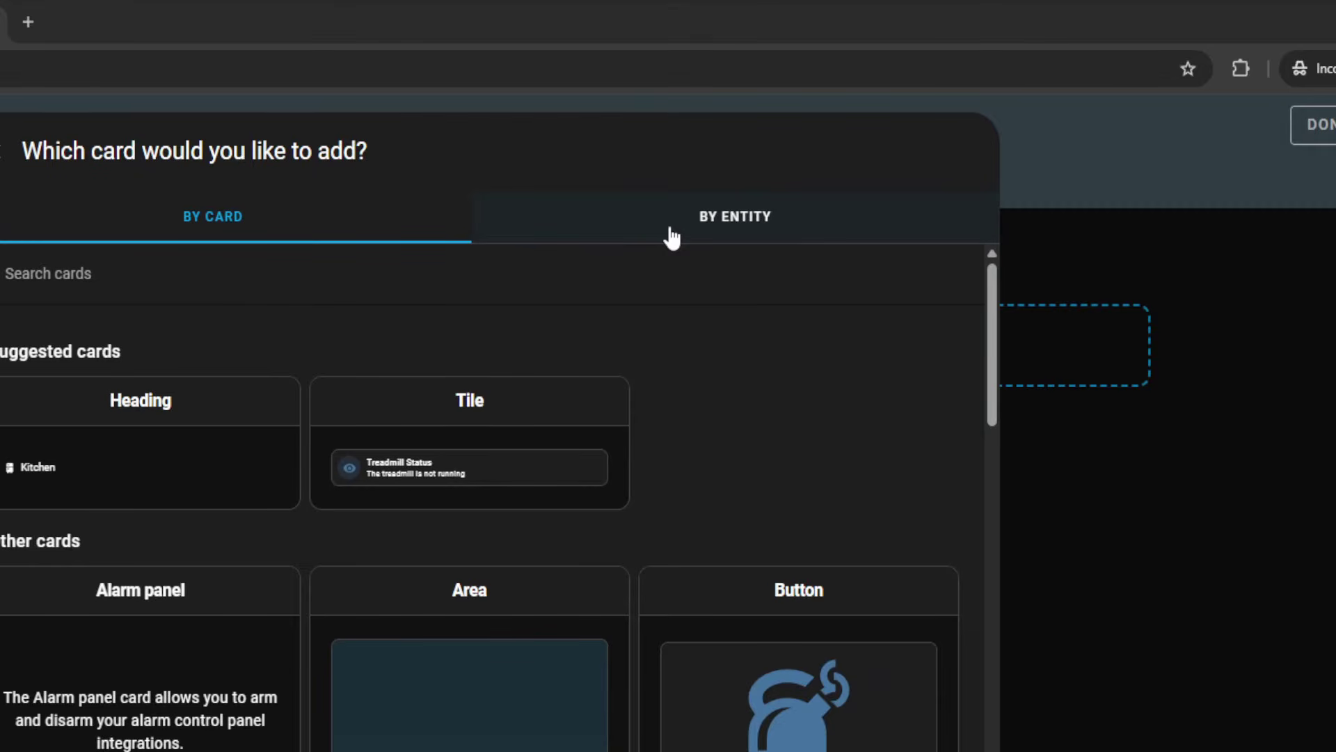
{"action": "left_click", "coordinate": [672, 238]}
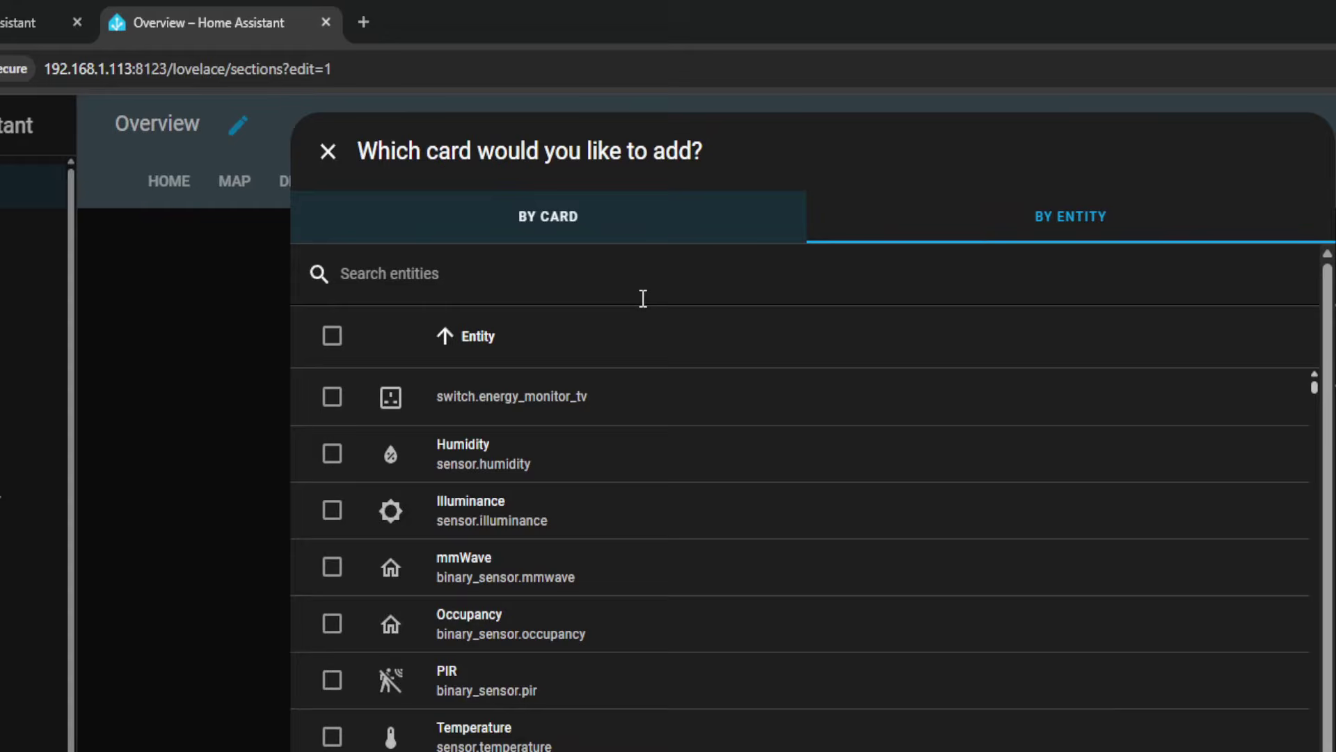
{"action": "left_click", "coordinate": [542, 189]}
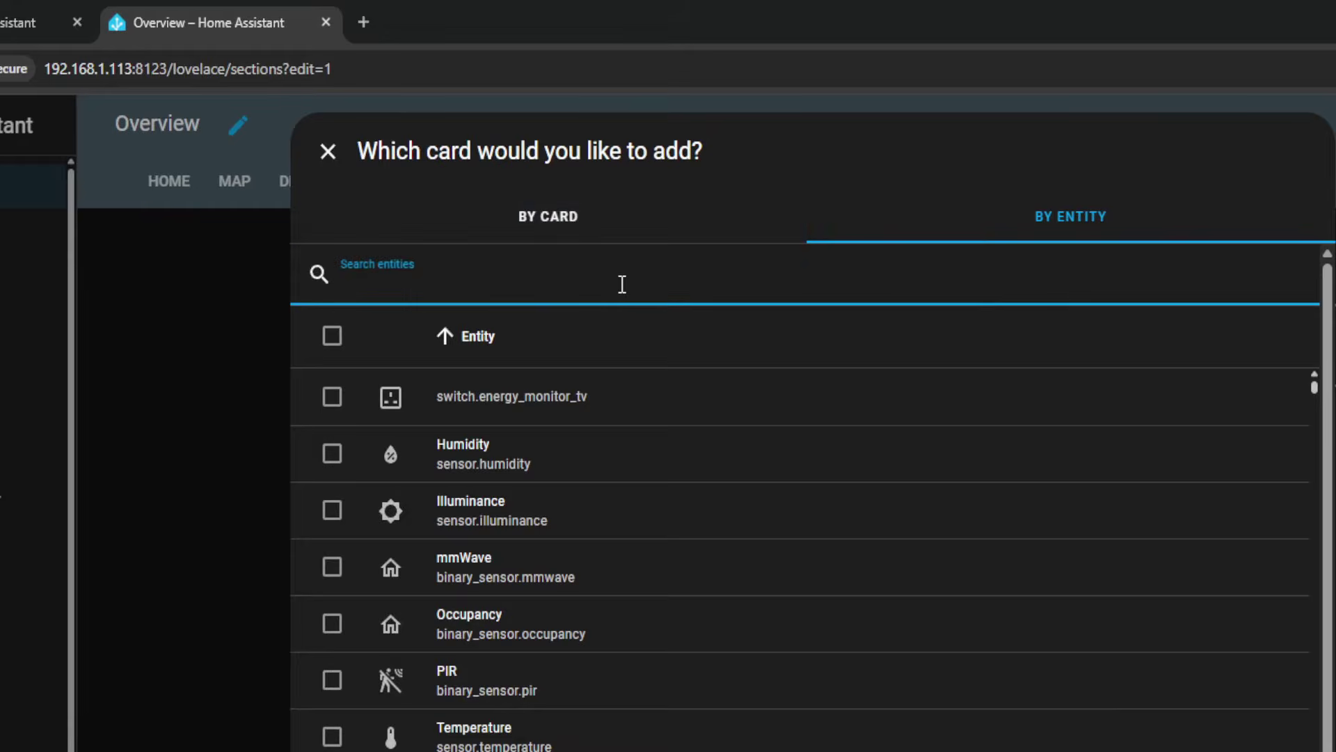
{"action": "type", "text": "switch.sonoff_kitchen"}
{"action": "left_click", "coordinate": [331, 396]}
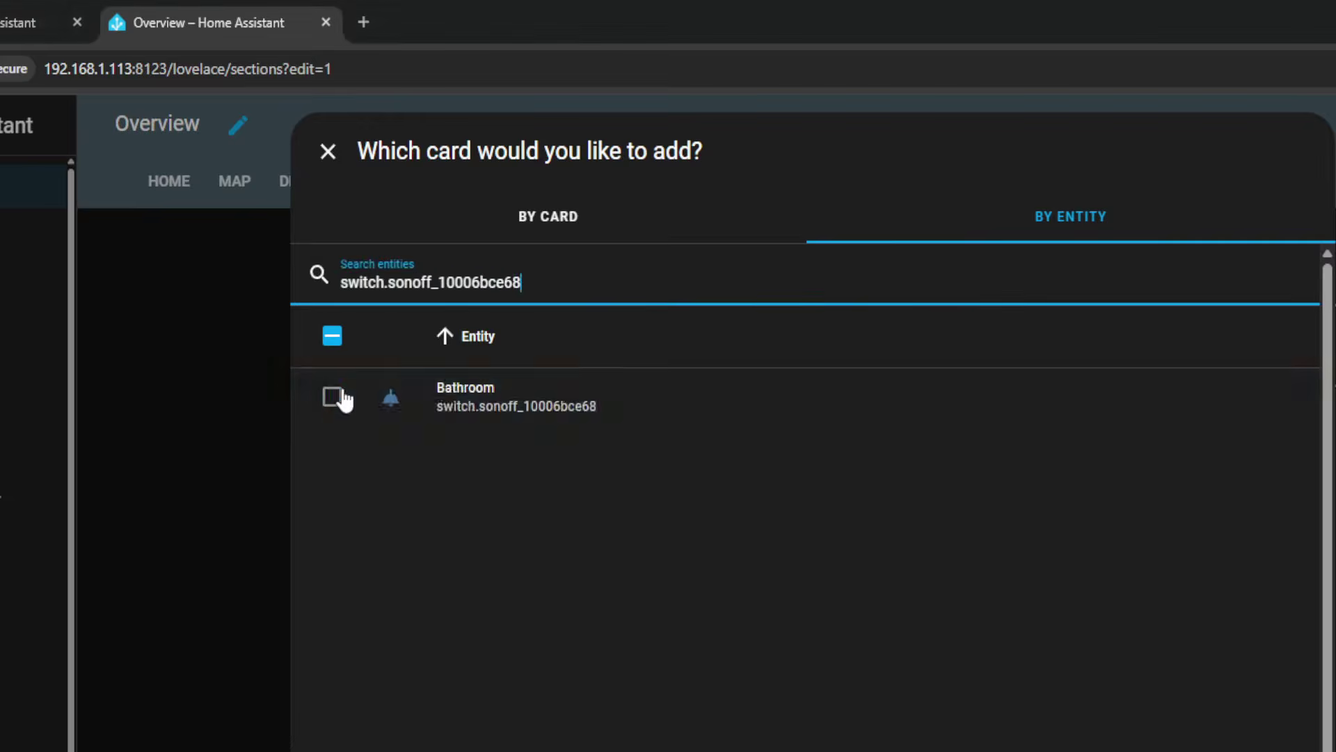
{"action": "left_click", "coordinate": [333, 398]}
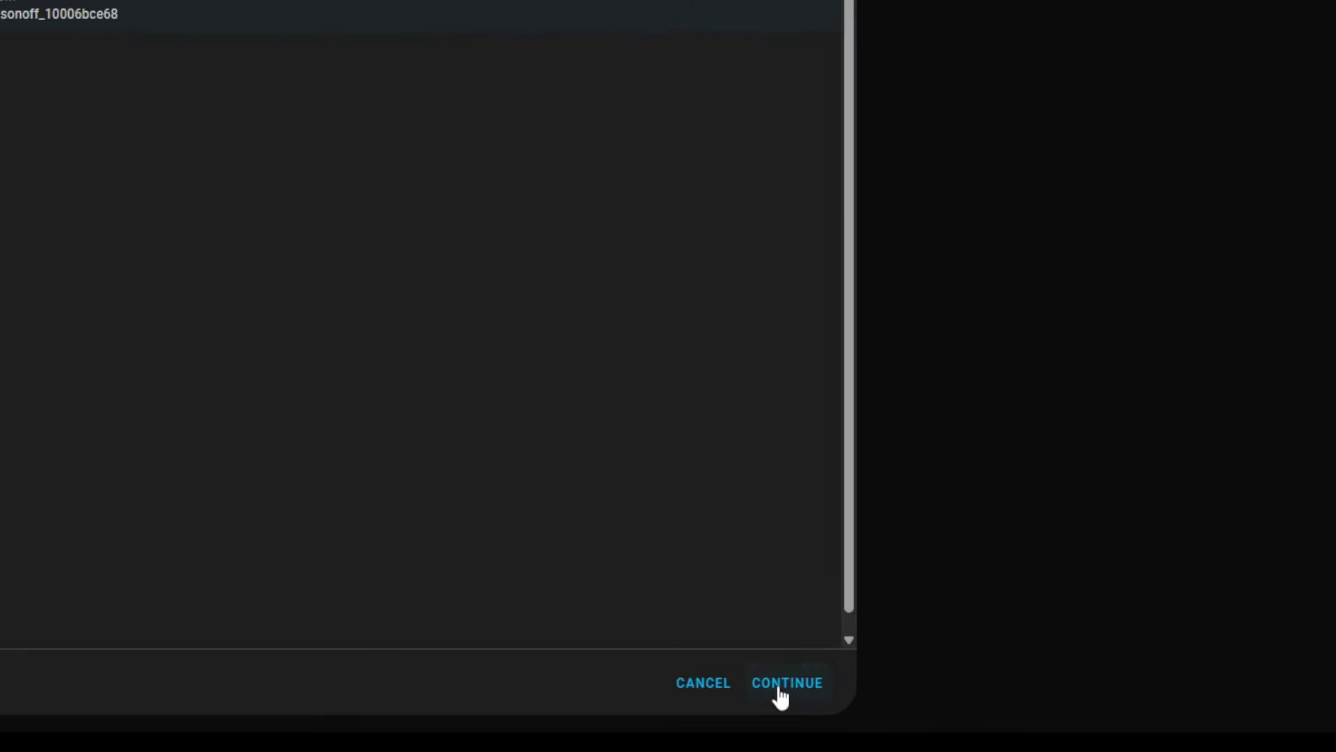
{"action": "left_click", "coordinate": [970, 718]}
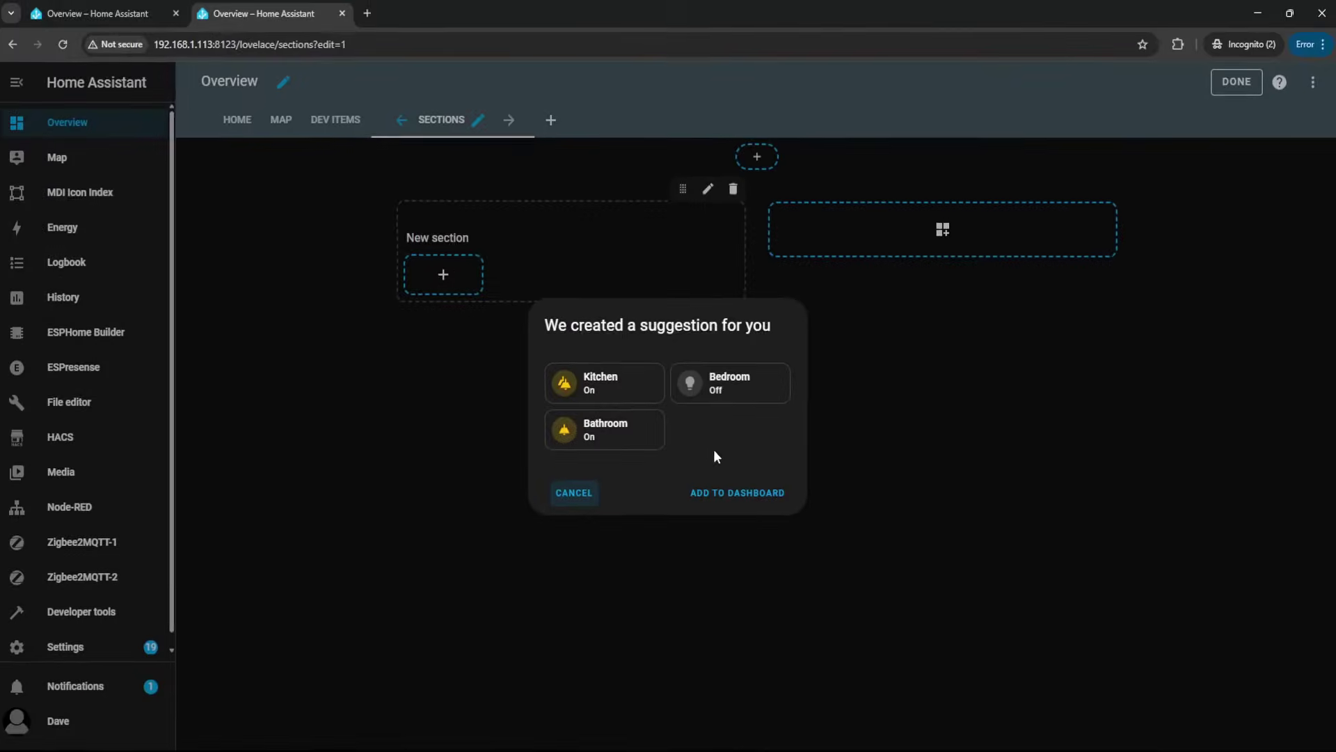
{"action": "left_click", "coordinate": [726, 493]}
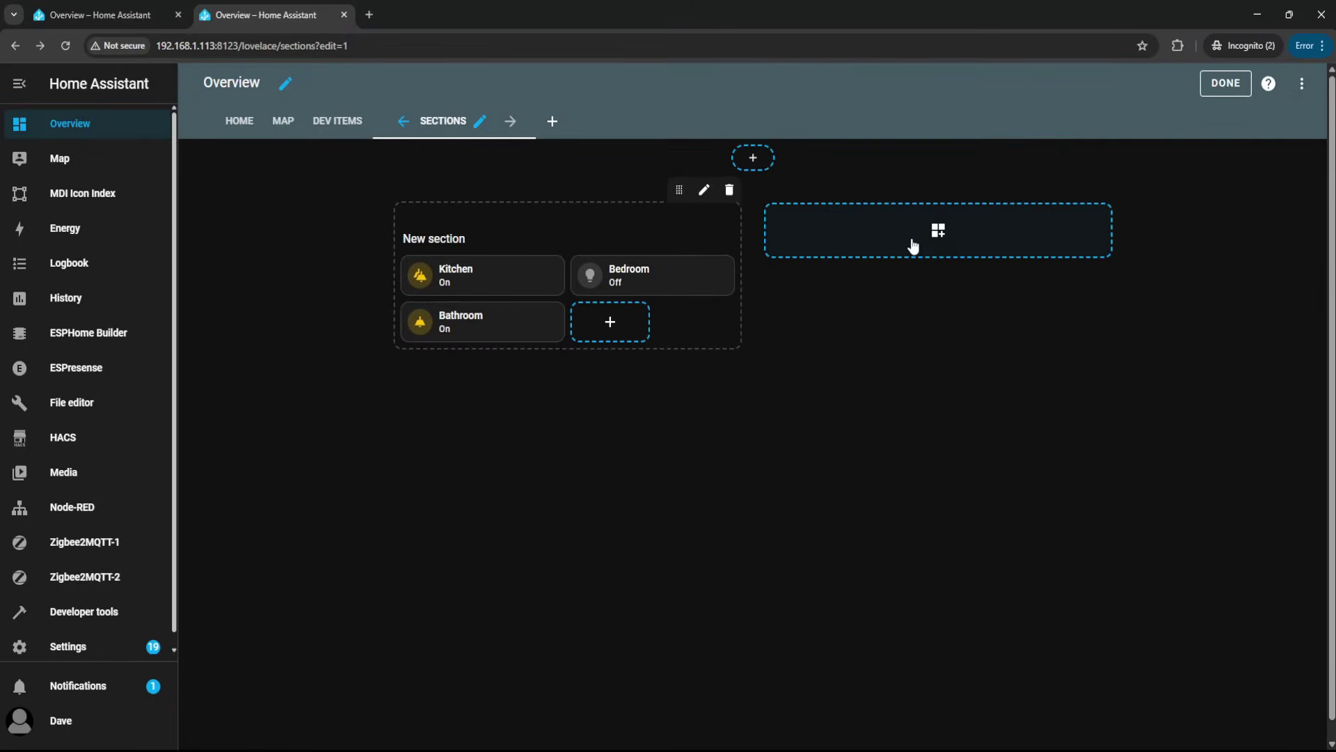
Create a second section with cards for cover.center_curtain_curtain and binary_sensor.energy_monitor_dishwasher_button, and finish editing the dashboard
{"action": "left_click", "coordinate": [913, 246]}
{"action": "left_click", "coordinate": [656, 289]}
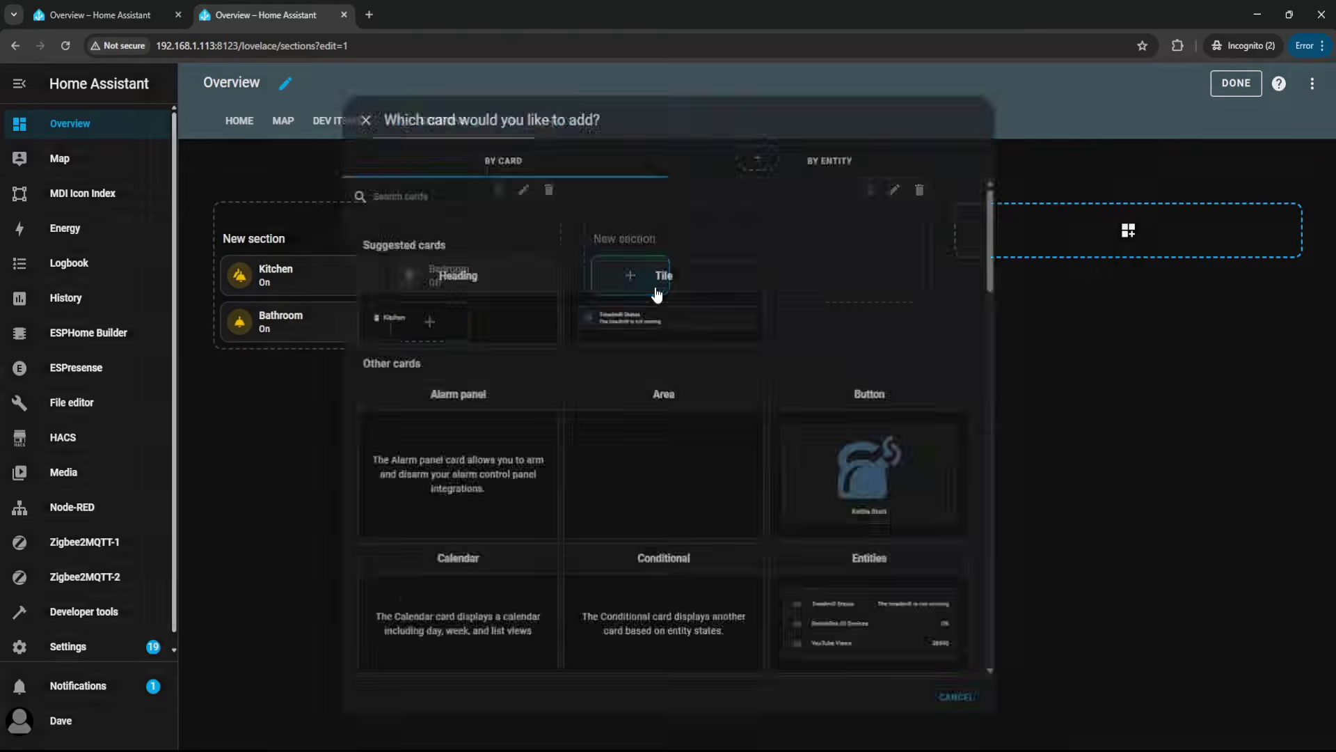
{"action": "left_click", "coordinate": [800, 160]}
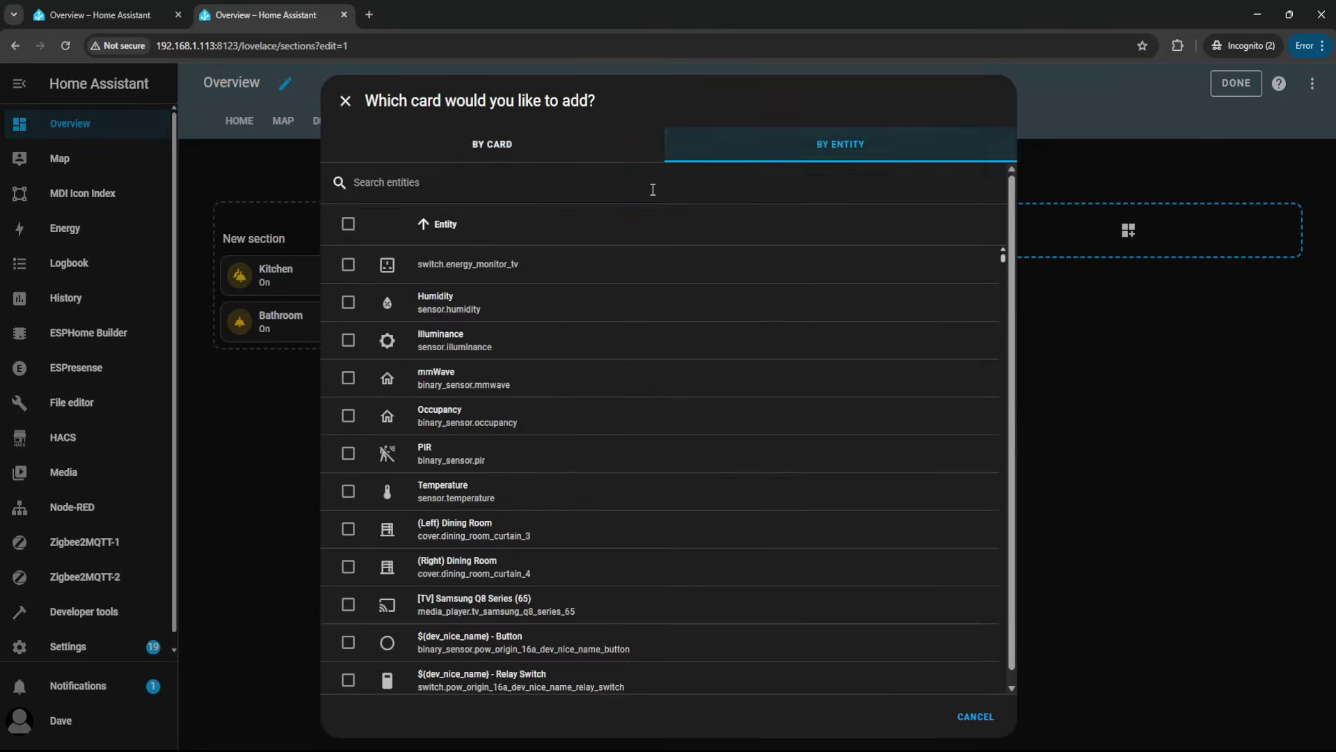
{"action": "left_click", "coordinate": [637, 187]}
{"action": "type", "text": "cover.center_curtain_curtain"}
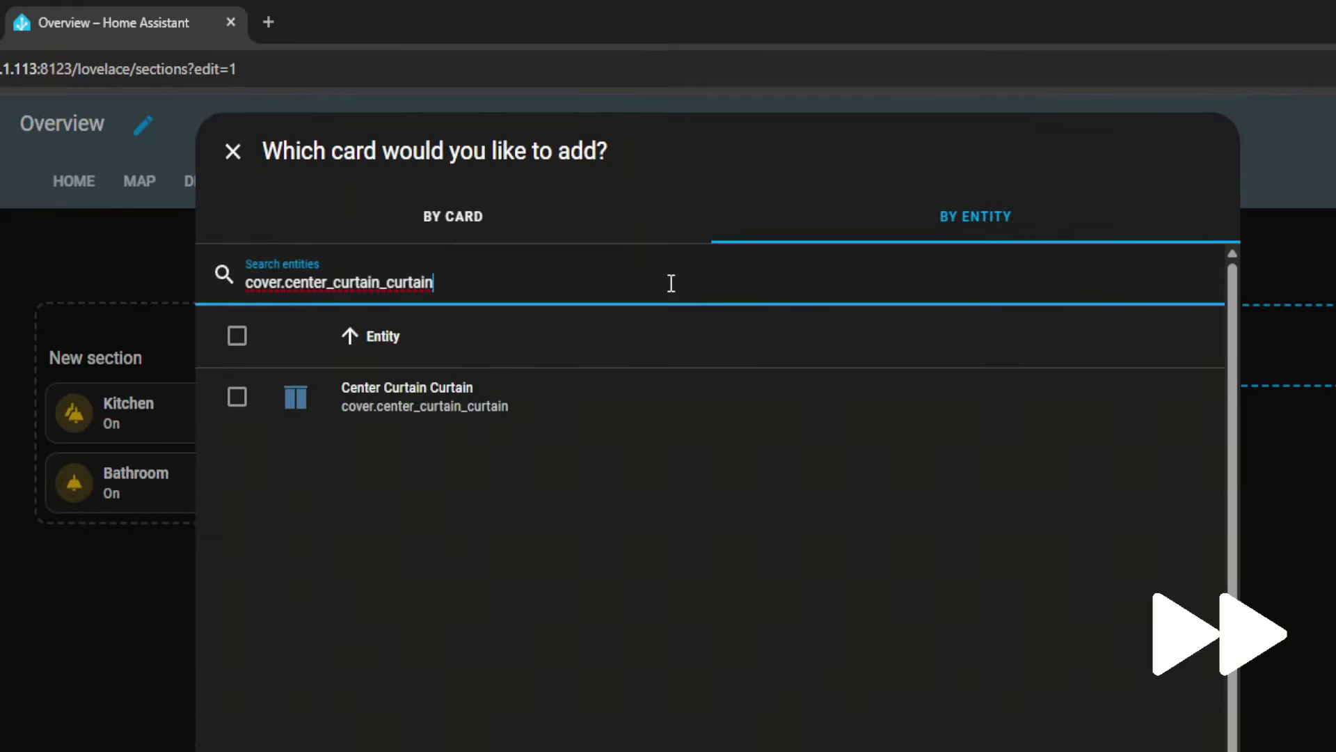
{"action": "left_click", "coordinate": [236, 397]}
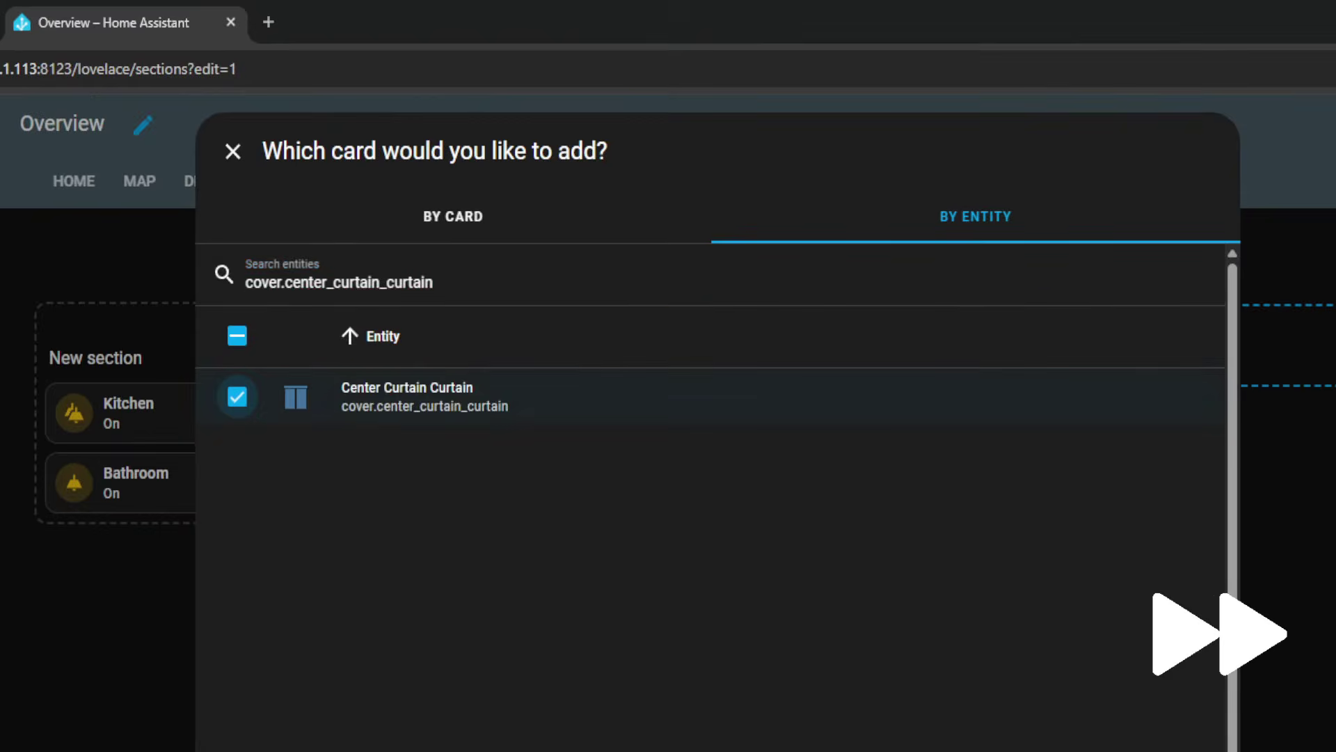
{"action": "triple_click", "coordinate": [554, 284]}
{"action": "type", "text": "binary_sensor.energy_monitor_dishwasher_button"}
{"action": "left_click", "coordinate": [237, 397]}
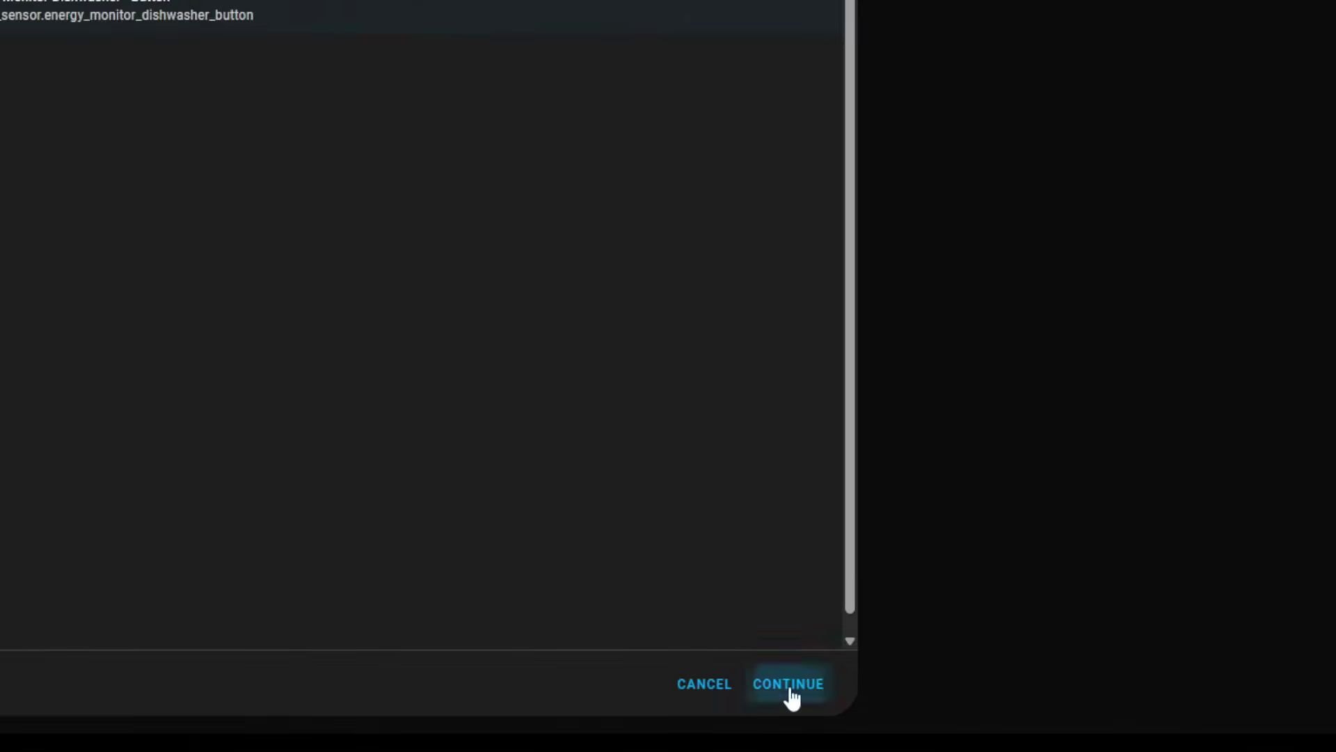
{"action": "left_click", "coordinate": [791, 684]}
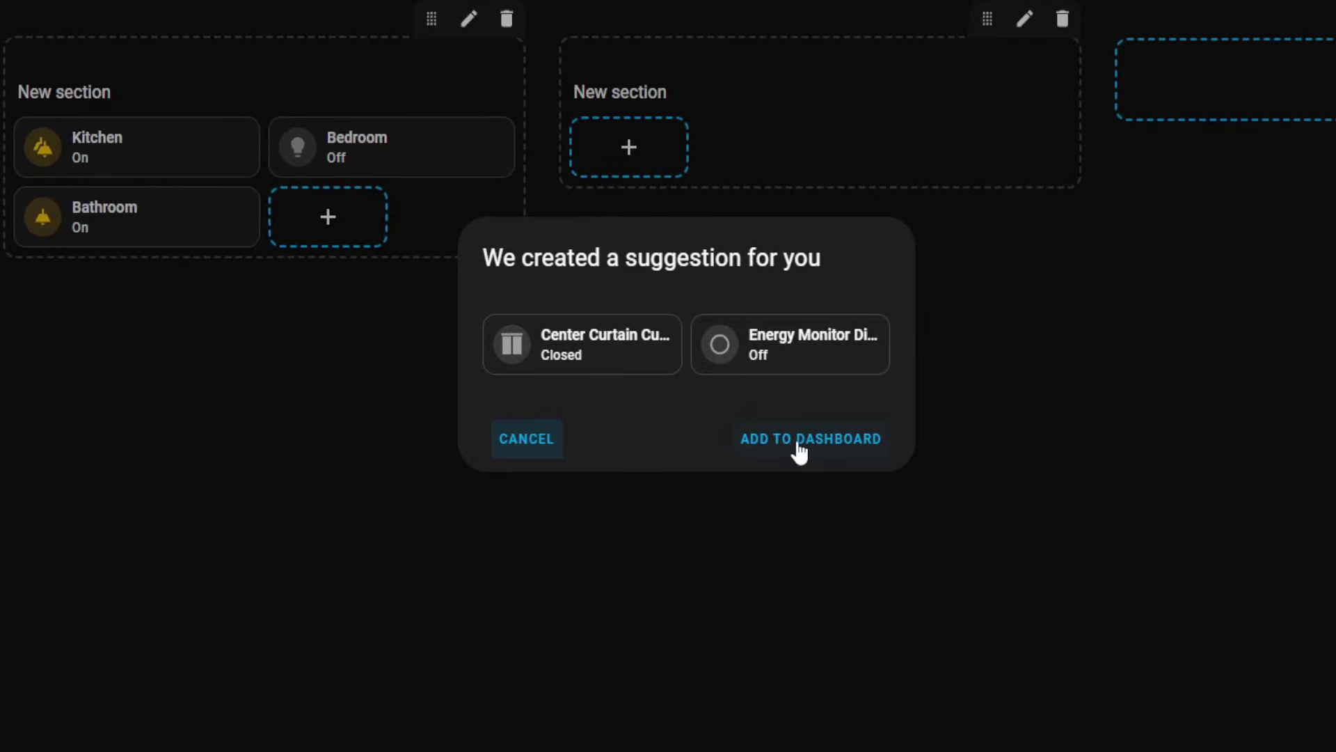
{"action": "left_click", "coordinate": [799, 447]}
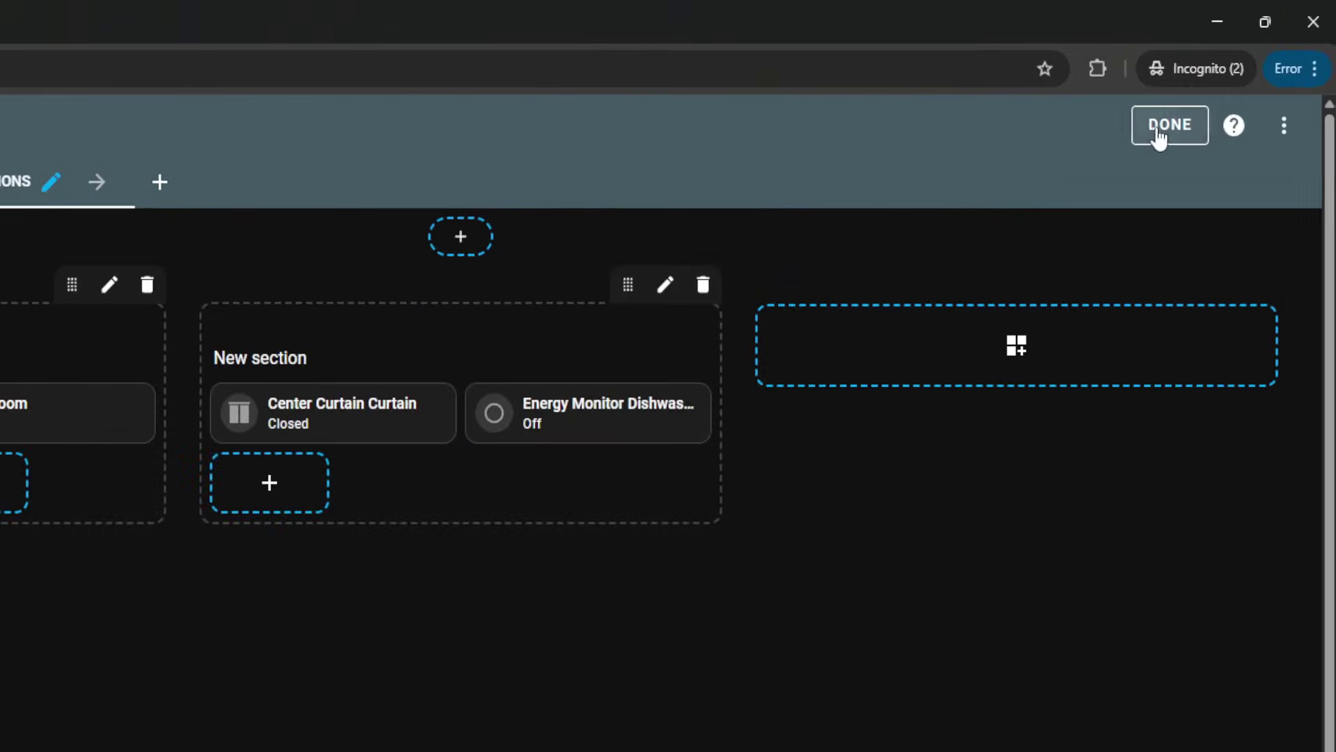
{"action": "left_click", "coordinate": [1227, 84]}
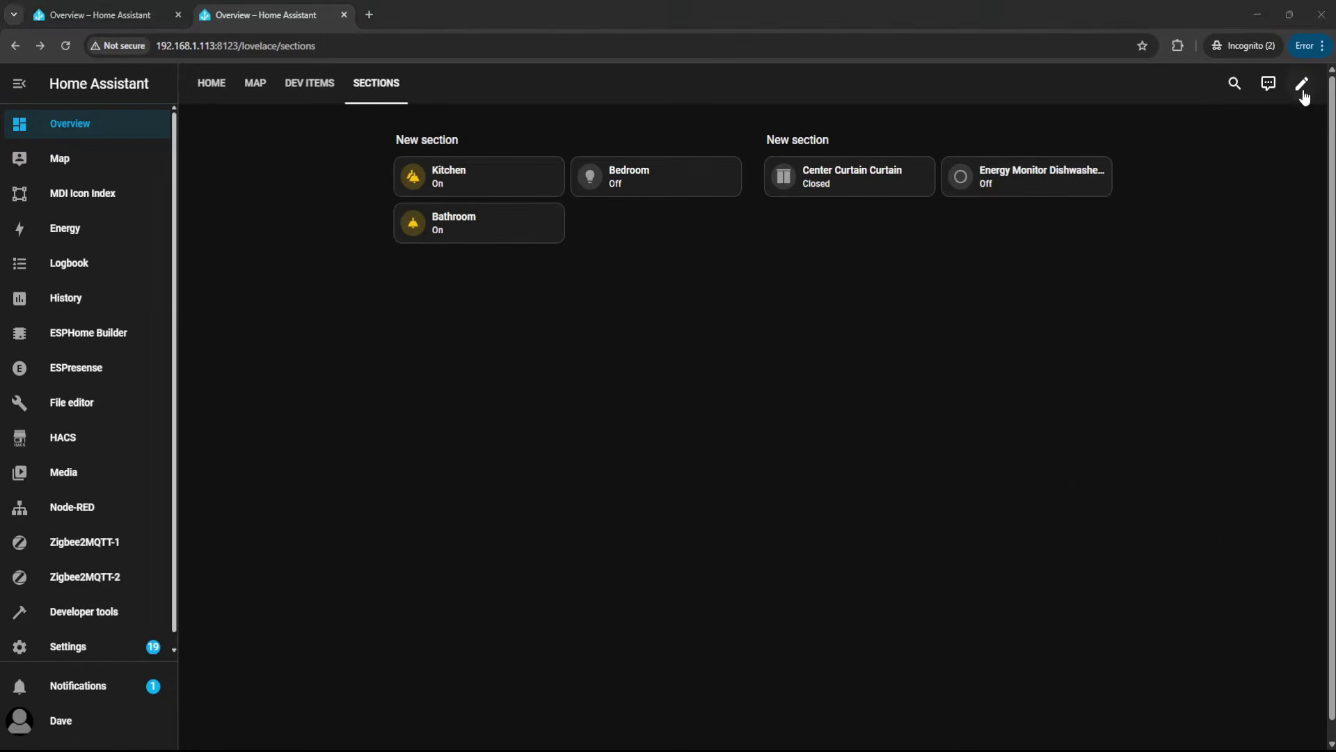
Reopen the dashboard for editing and add a view titled "Masonry" with the Masonry layout
{"action": "left_click", "coordinate": [1302, 85]}
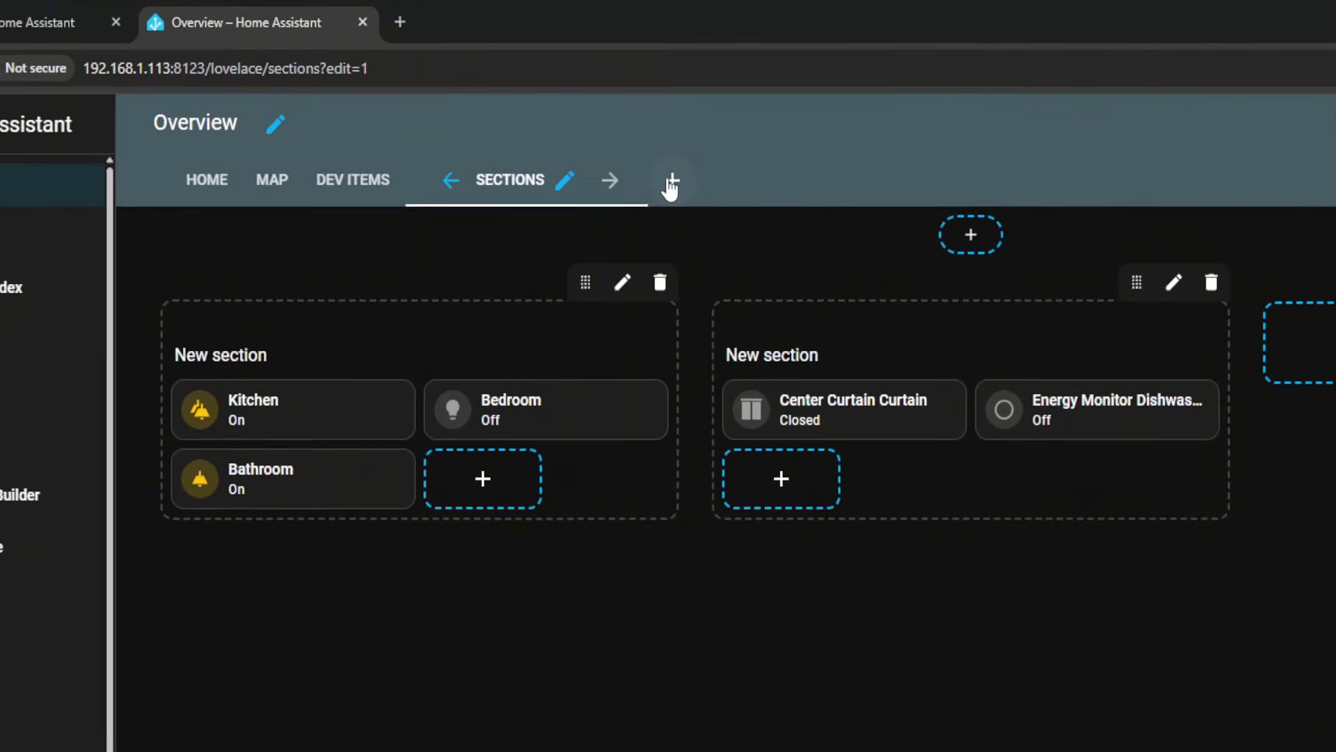
{"action": "left_click", "coordinate": [671, 182]}
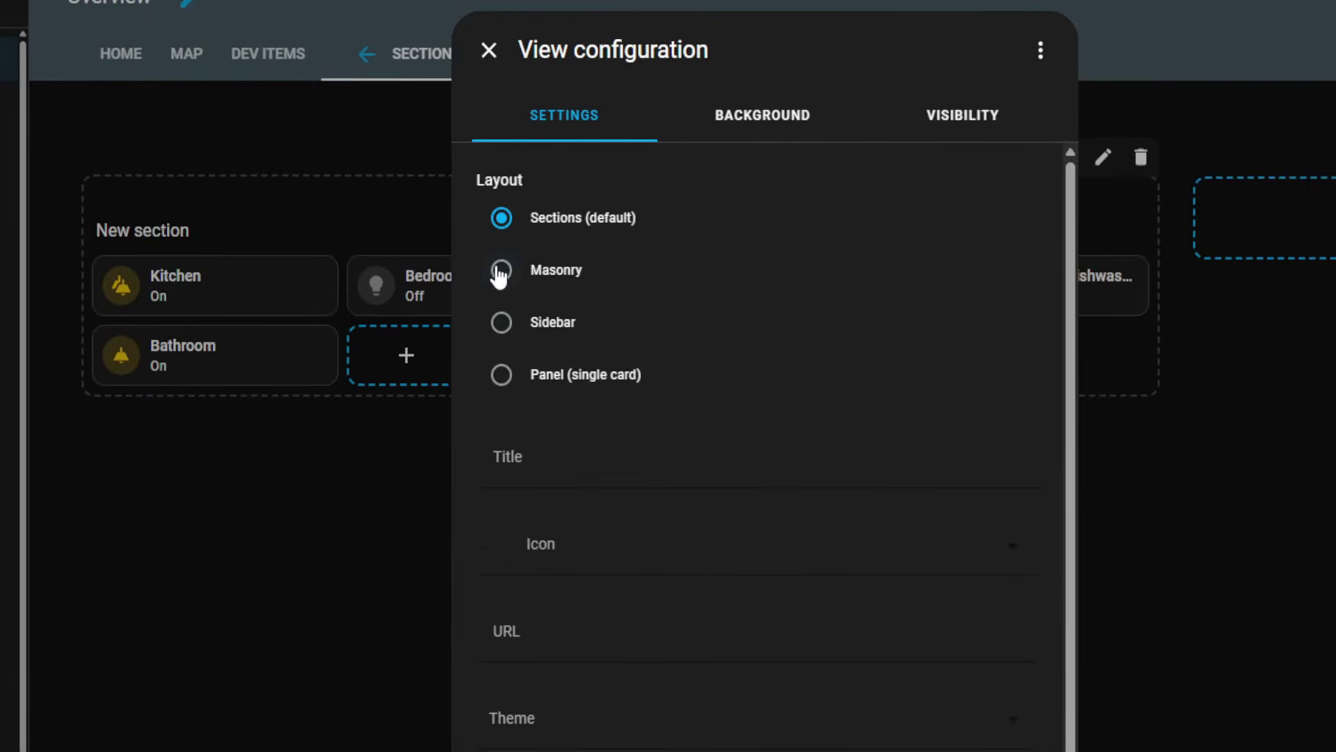
{"action": "left_click", "coordinate": [500, 271]}
{"action": "left_click", "coordinate": [549, 456]}
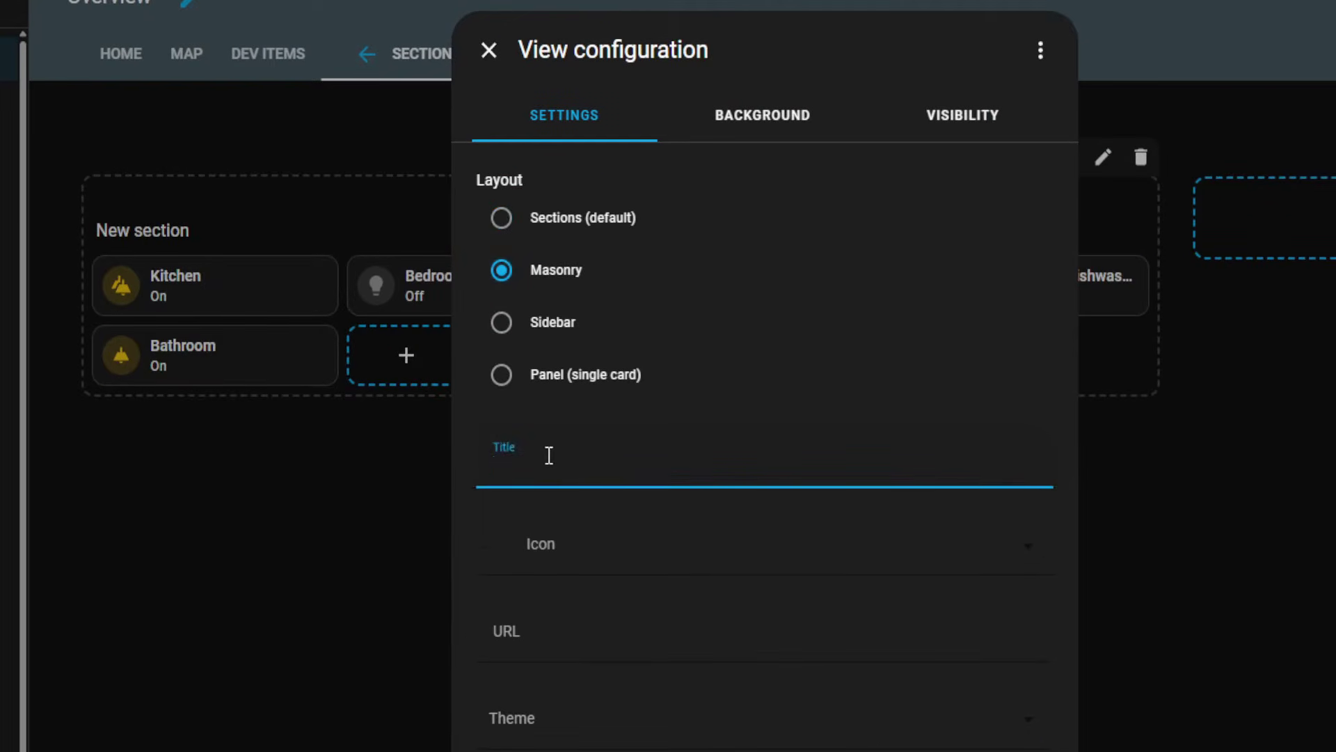
{"action": "type", "text": "Masonry"}
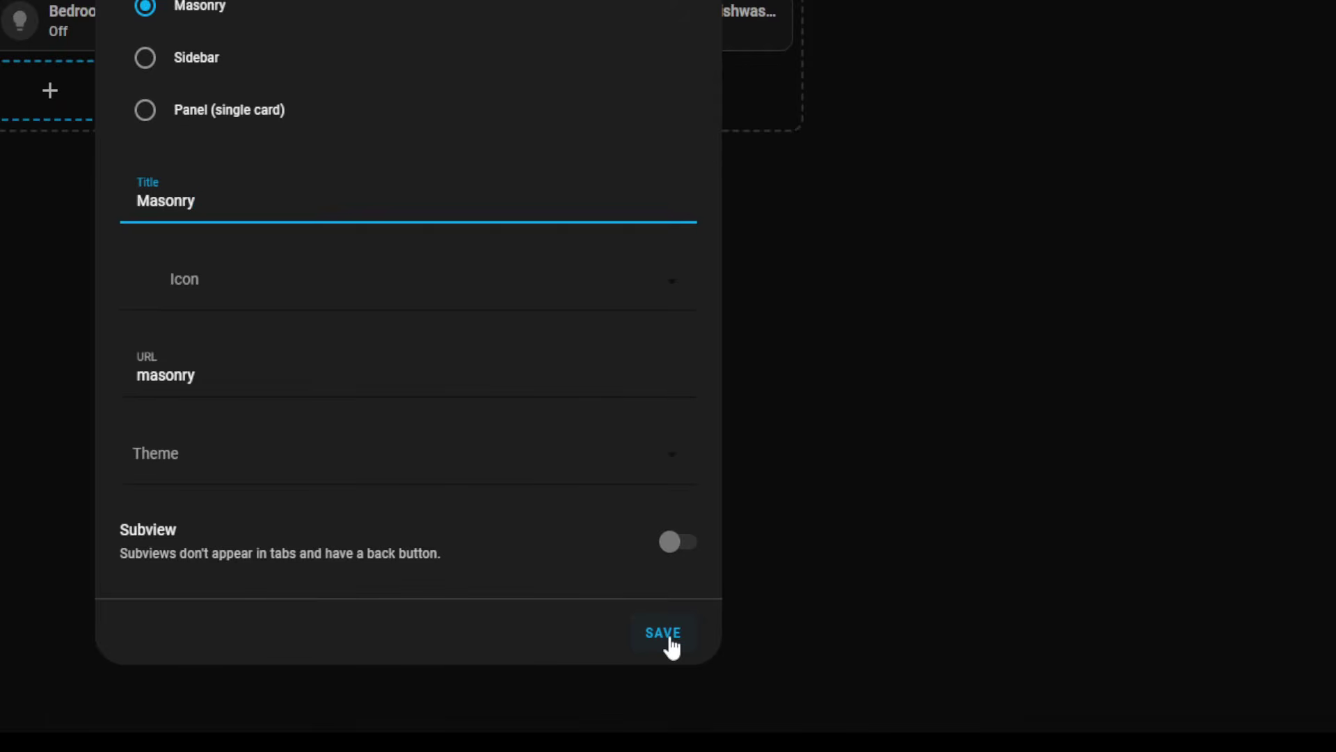
{"action": "left_click", "coordinate": [664, 633]}
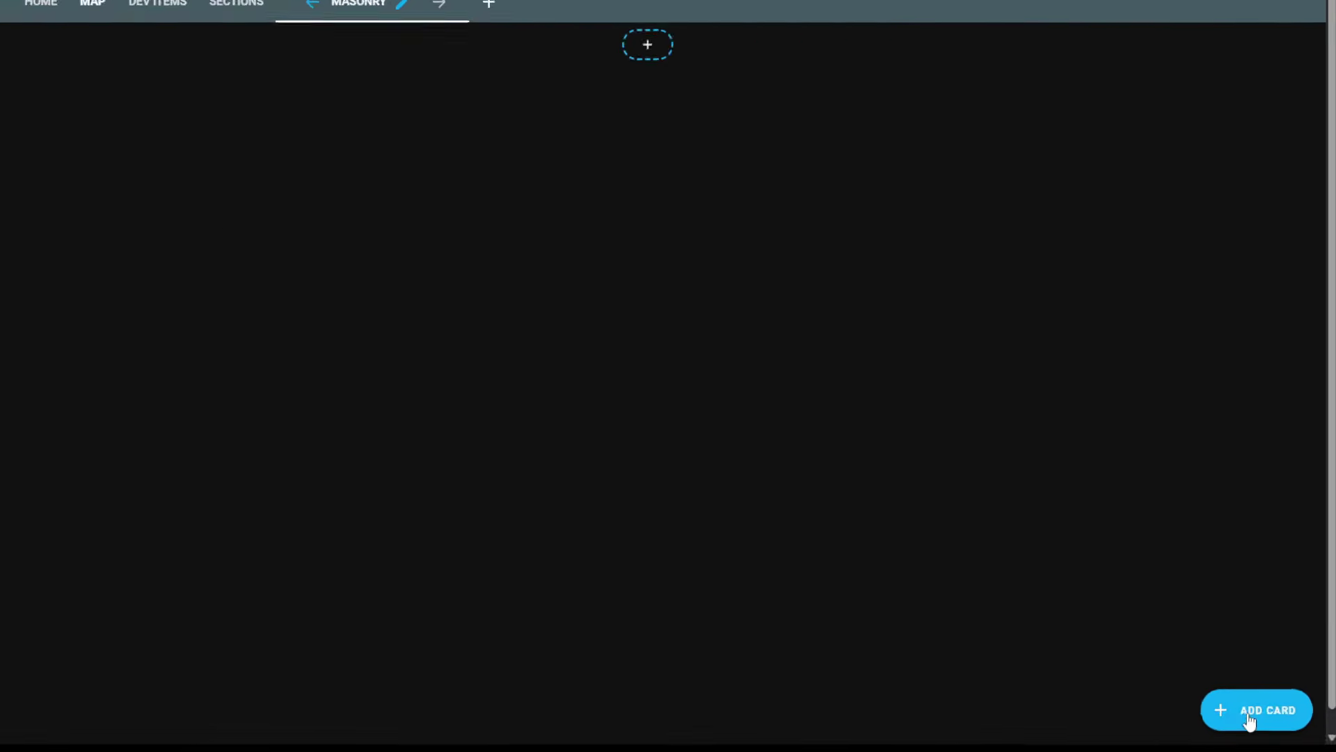
Add the suggested card for switch.sonoff_kitchen, light.sonoff_100062a5bc and switch.sonoff_10006bce68 to the Masonry view
{"action": "left_click", "coordinate": [1249, 714]}
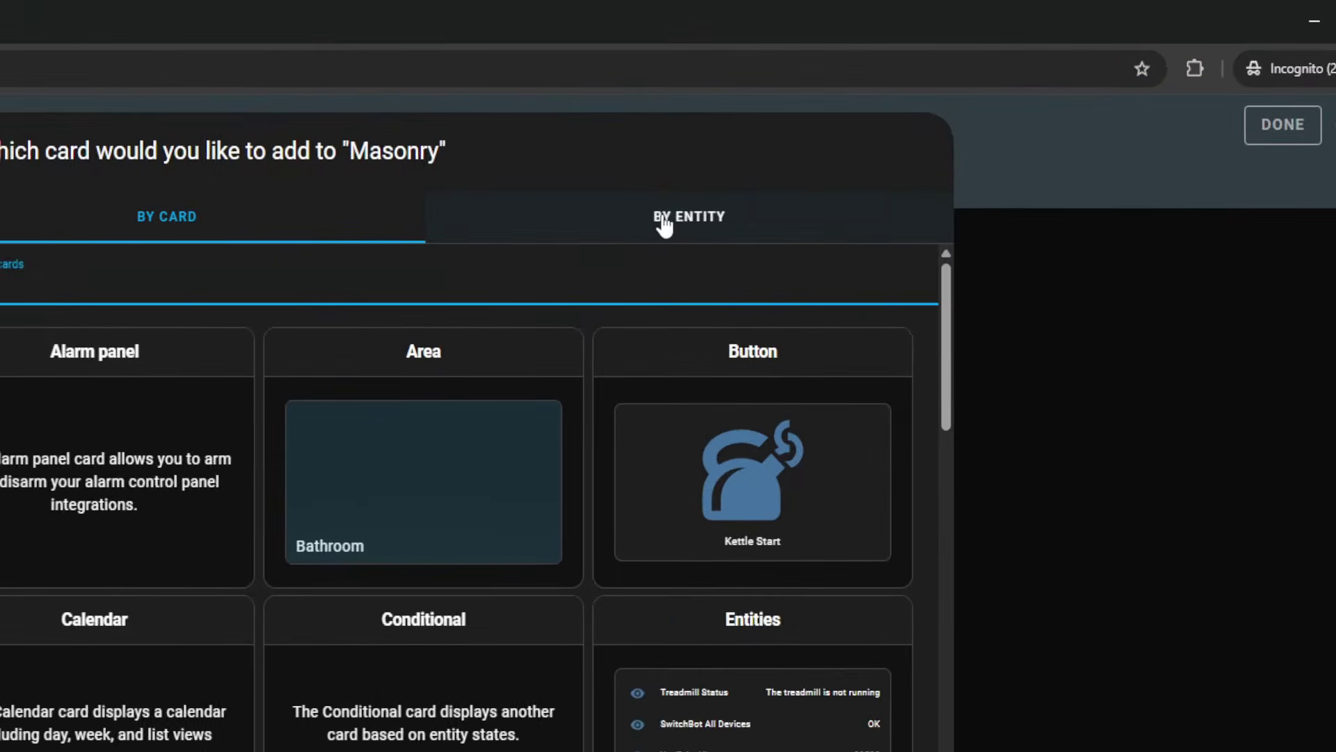
{"action": "left_click", "coordinate": [825, 147]}
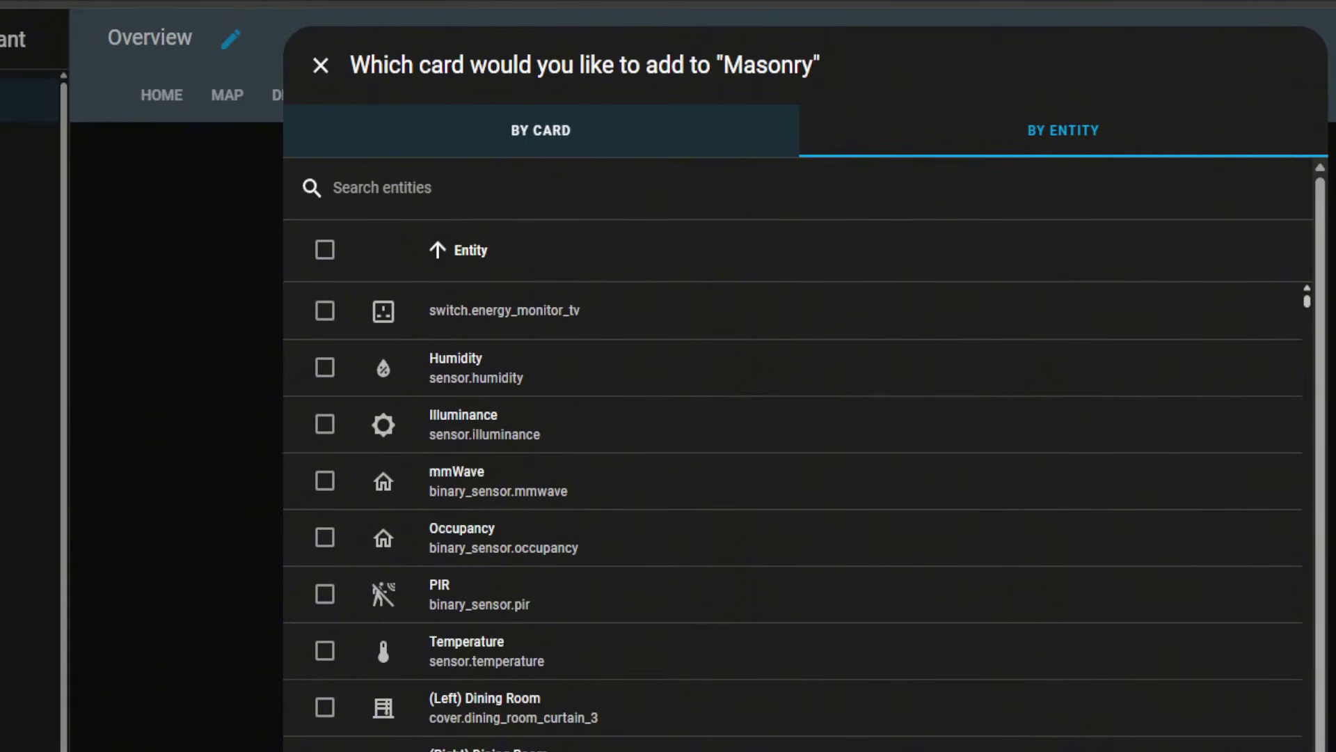
{"action": "left_click", "coordinate": [954, 205]}
{"action": "type", "text": "switch.sonoff_kitchen"}
{"action": "left_click", "coordinate": [325, 310]}
{"action": "left_click_drag", "start_coordinate": [480, 197], "coordinate": [323, 204]}
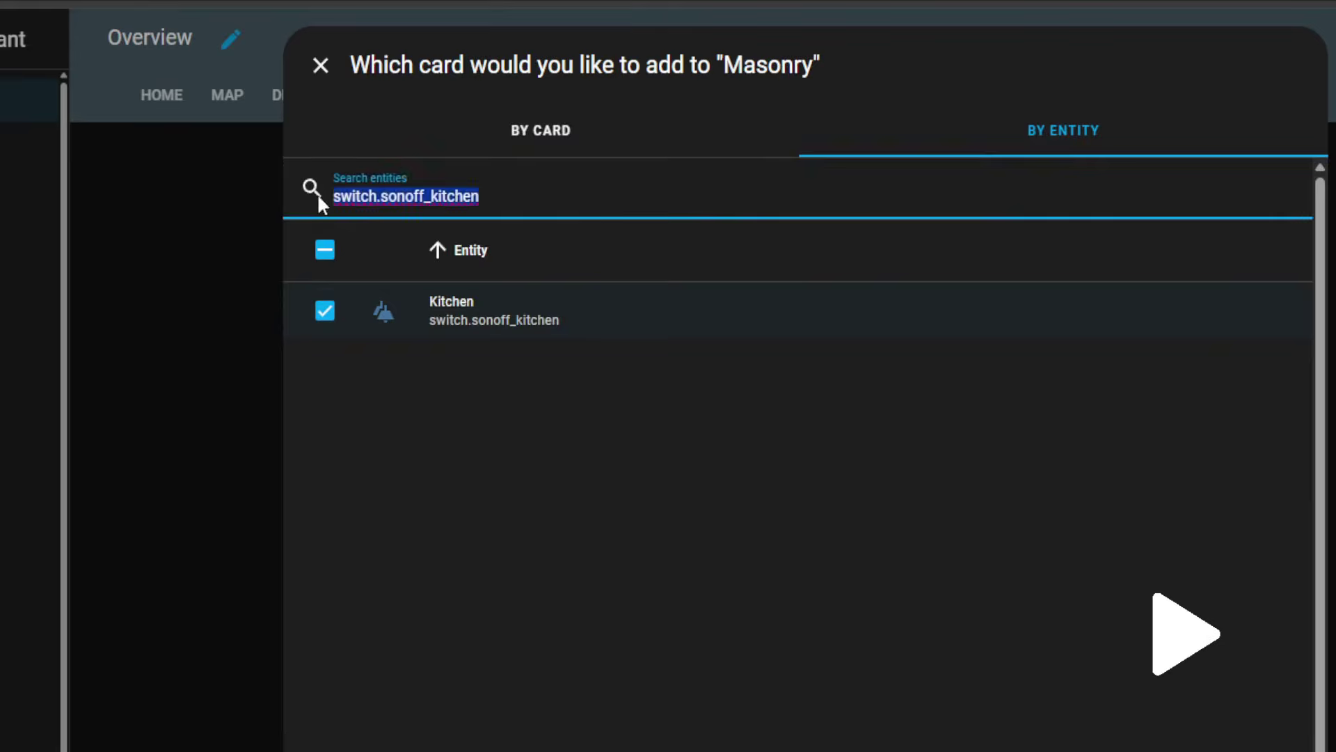
{"action": "type", "text": "light.sonoff_100062a5bc"}
{"action": "left_click", "coordinate": [325, 311]}
{"action": "left_click_drag", "start_coordinate": [499, 196], "coordinate": [322, 204]}
{"action": "type", "text": "switch.sonoff_10006bce68"}
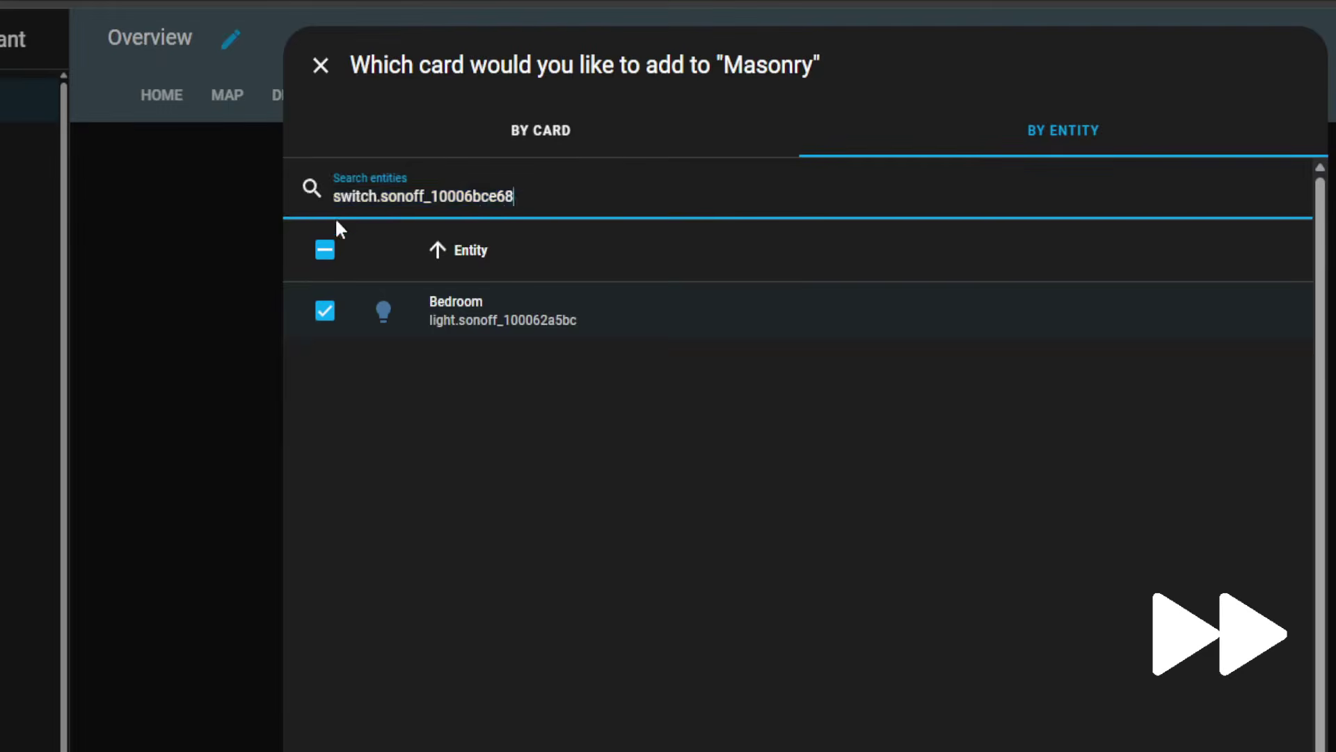
{"action": "left_click", "coordinate": [325, 310]}
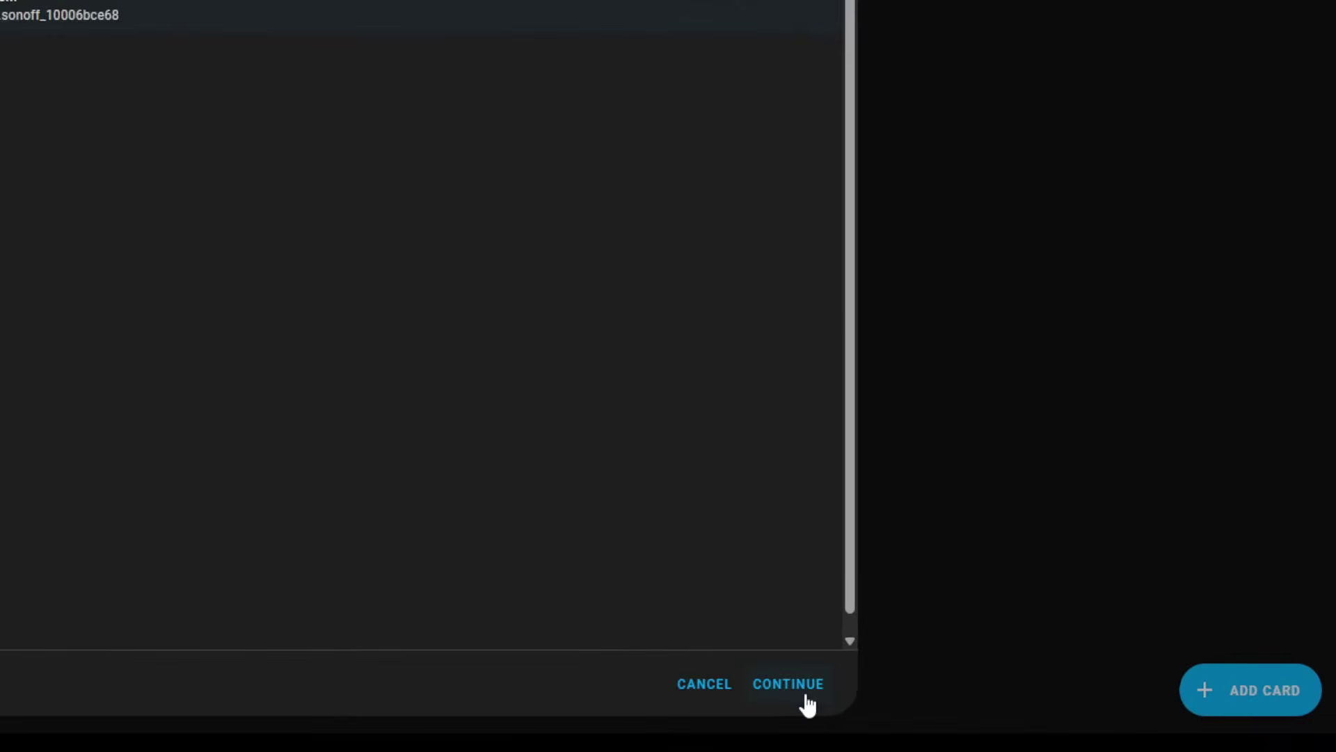
{"action": "left_click", "coordinate": [981, 727]}
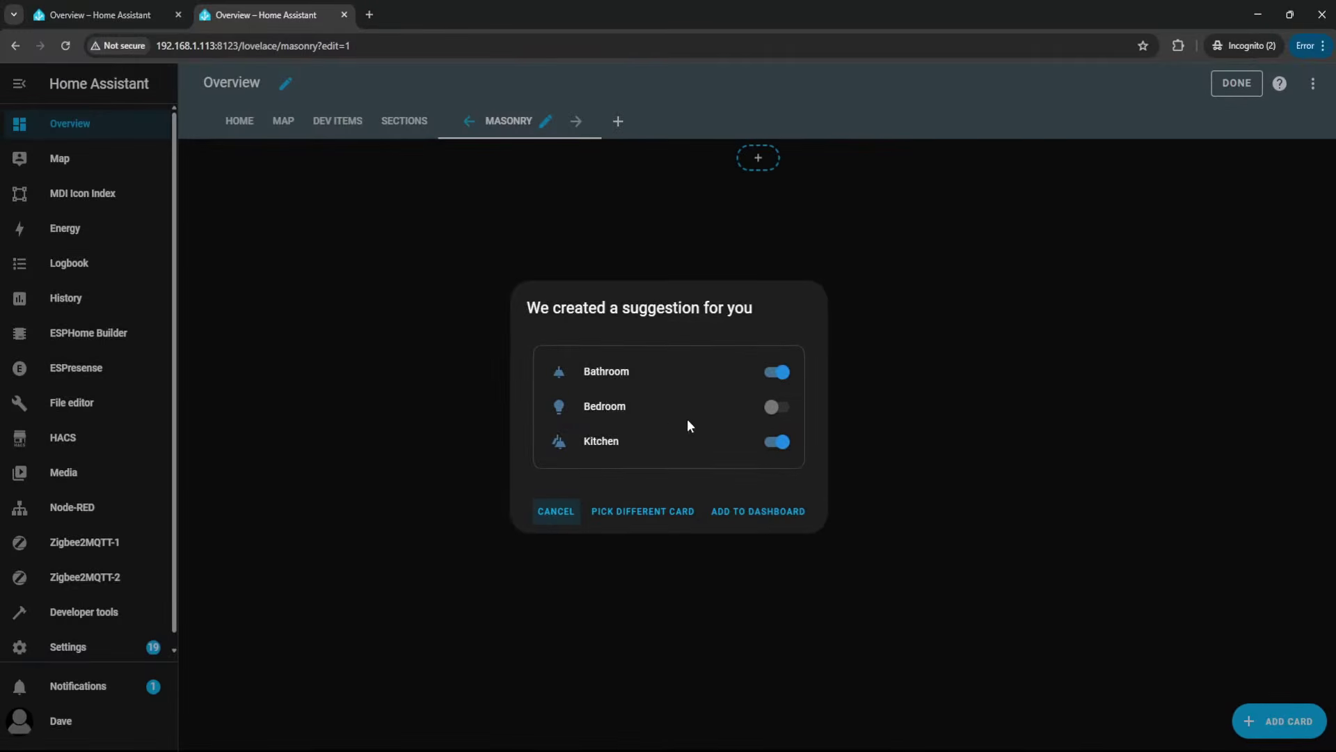
{"action": "left_click", "coordinate": [755, 512]}
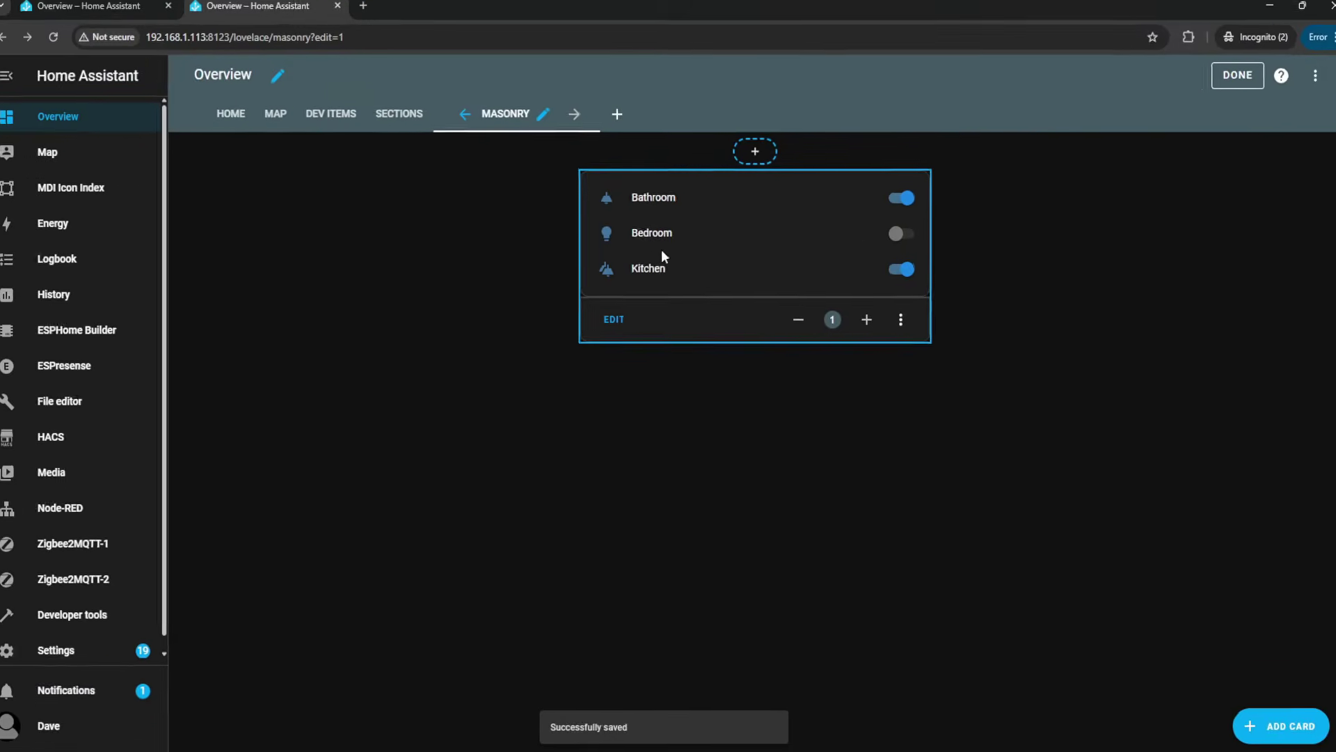
Add the suggested card for cover.center_curtain_curtain and binary_sensor.energy_monitor_dishwasher_button to the Masonry view, and finish editing the dashboard
{"action": "left_click", "coordinate": [1257, 722]}
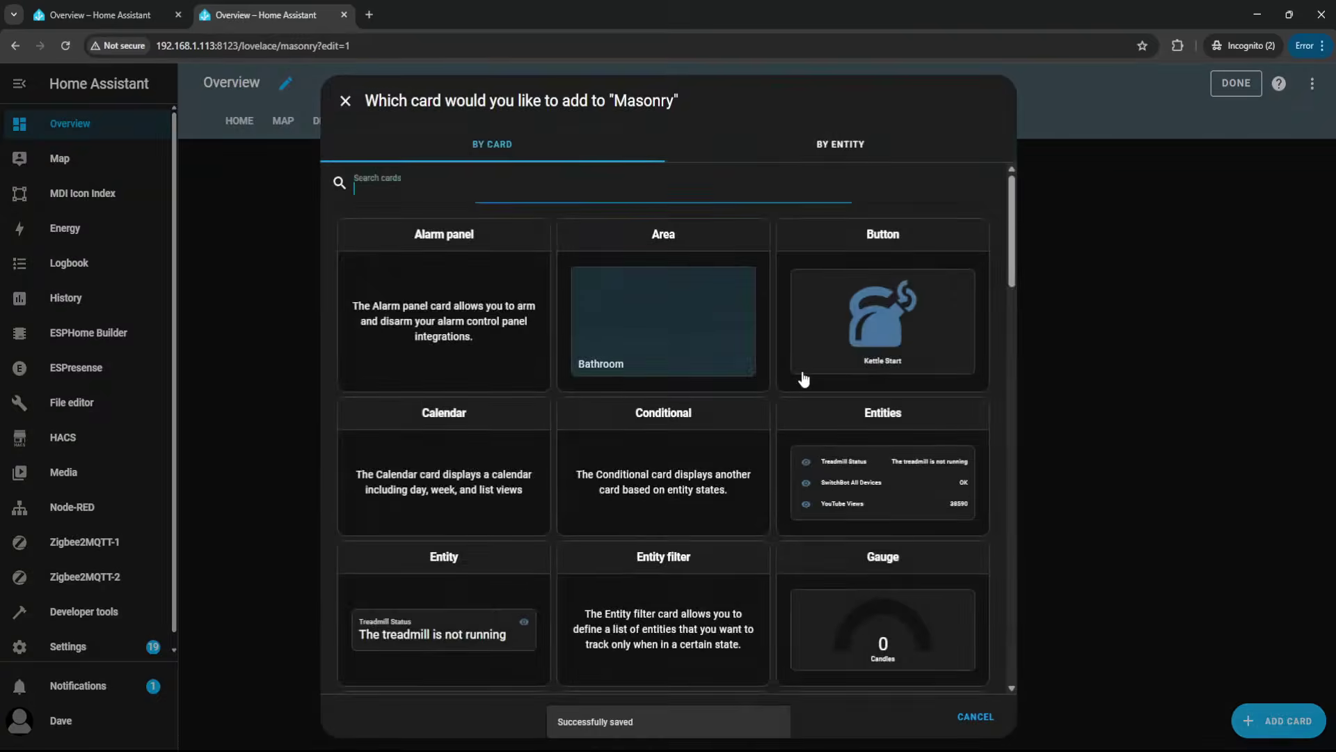
{"action": "left_click", "coordinate": [841, 140]}
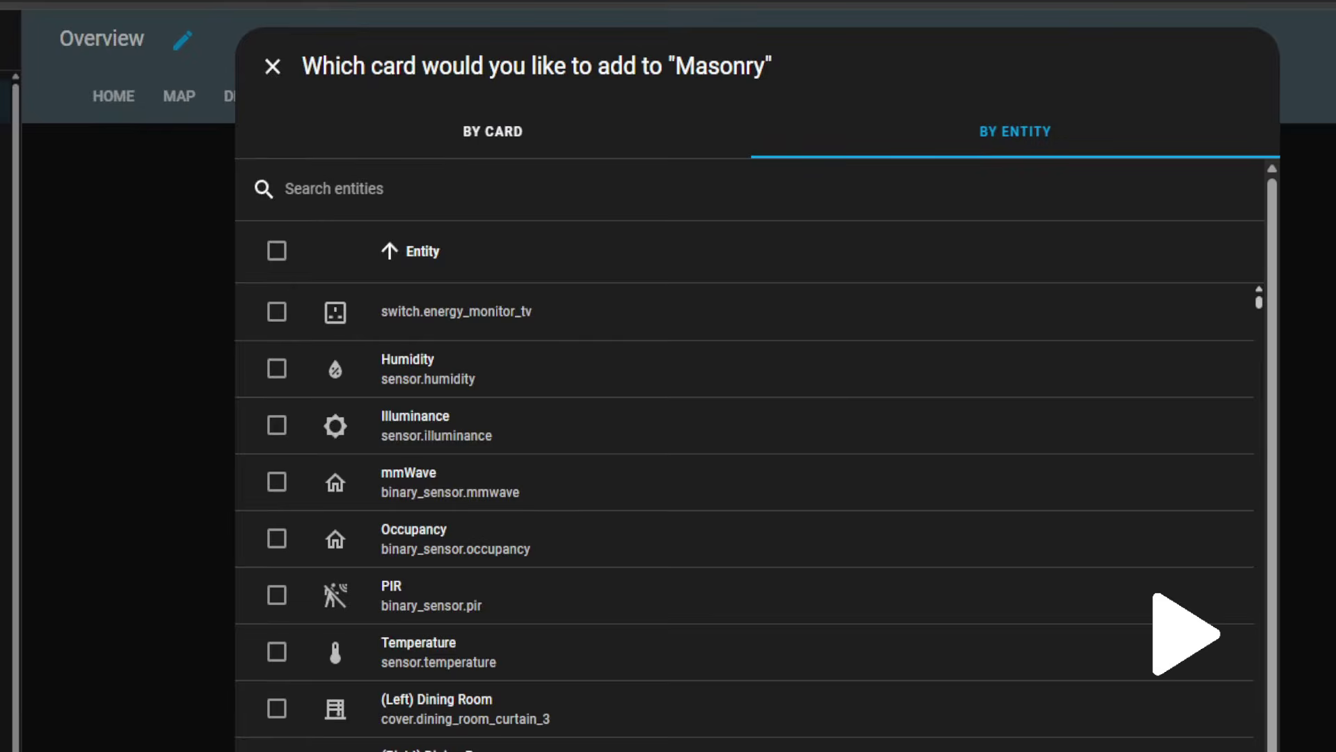
{"action": "type", "text": "cover.center_curtain_curtain"}
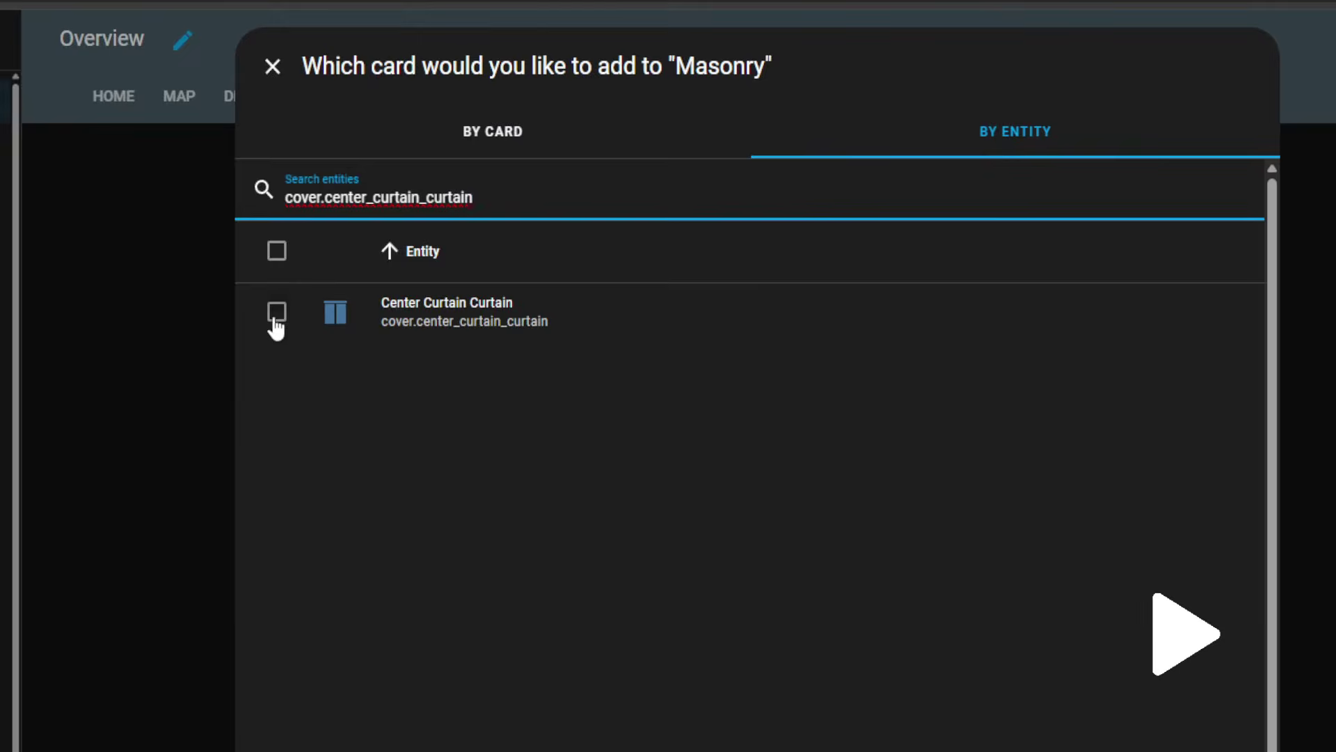
{"action": "left_click", "coordinate": [277, 313]}
{"action": "type", "text": "binary_sensor.energy_monitor_dishwasher_button"}
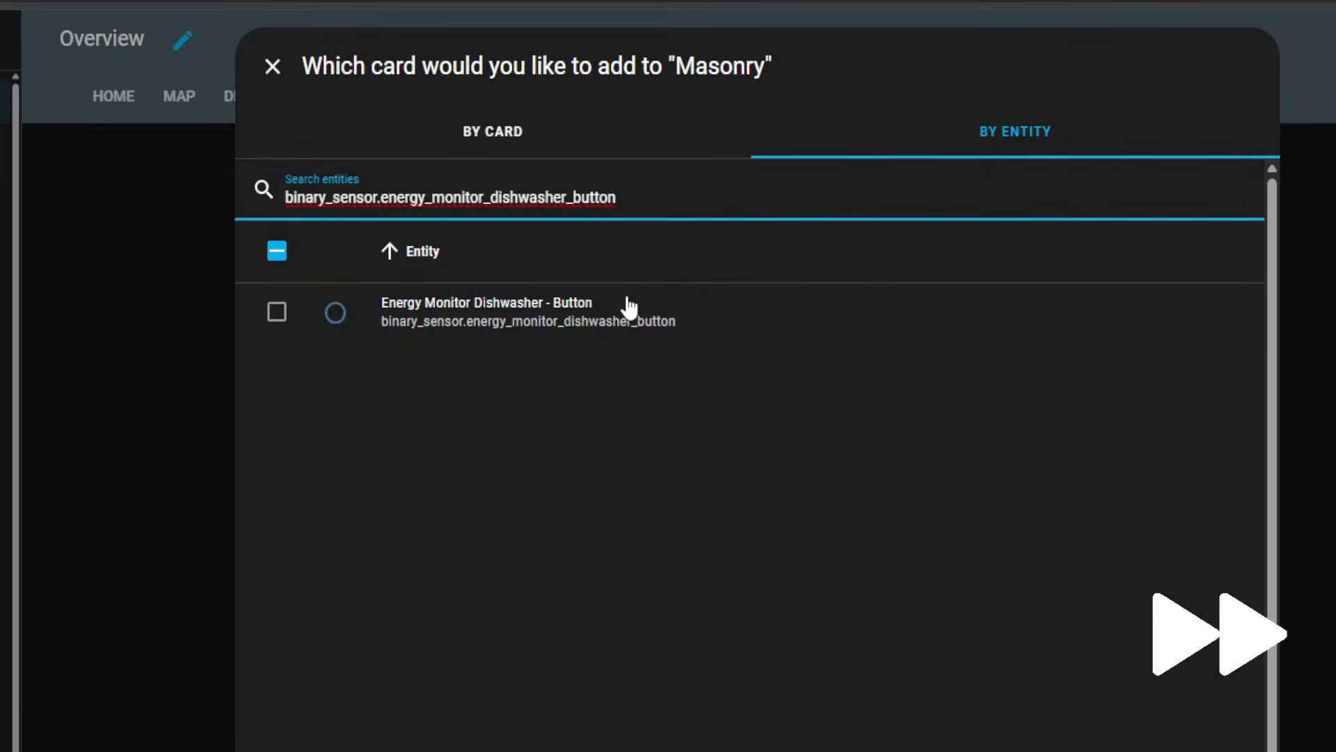
{"action": "left_click", "coordinate": [277, 312]}
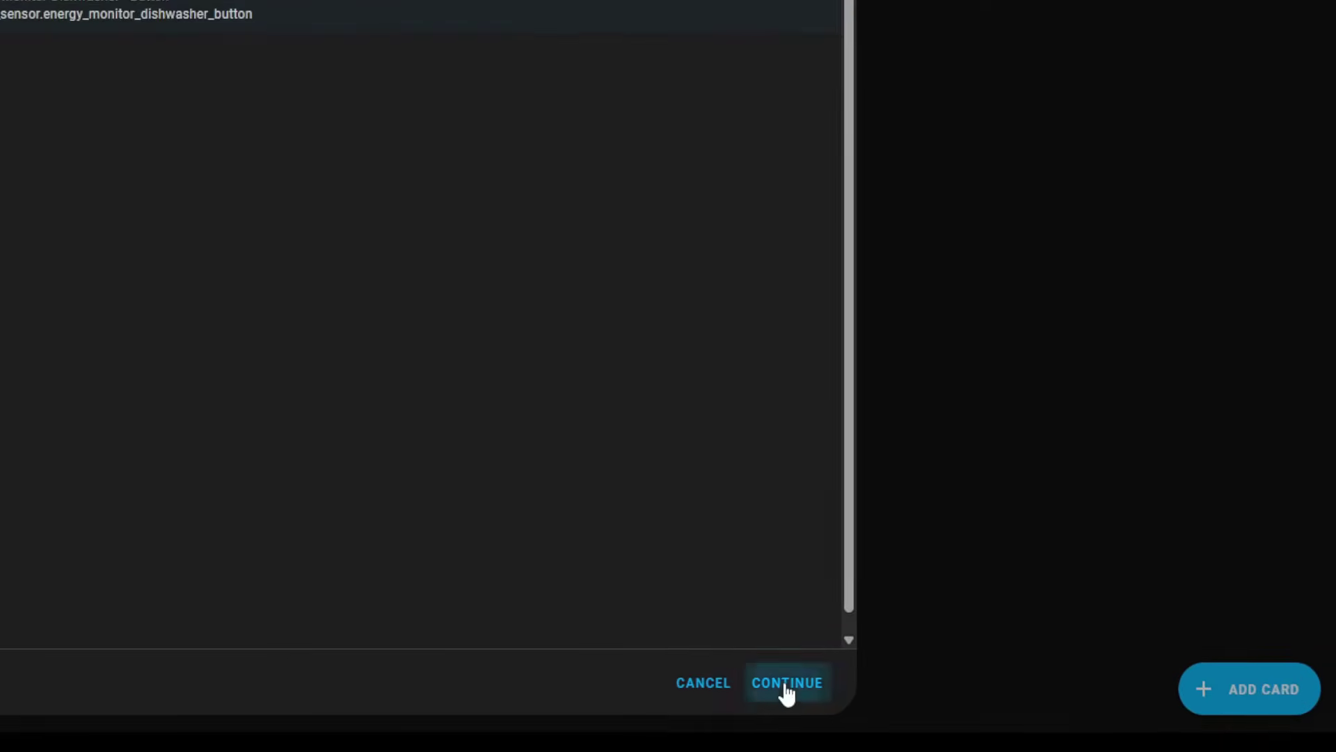
{"action": "left_click", "coordinate": [787, 685]}
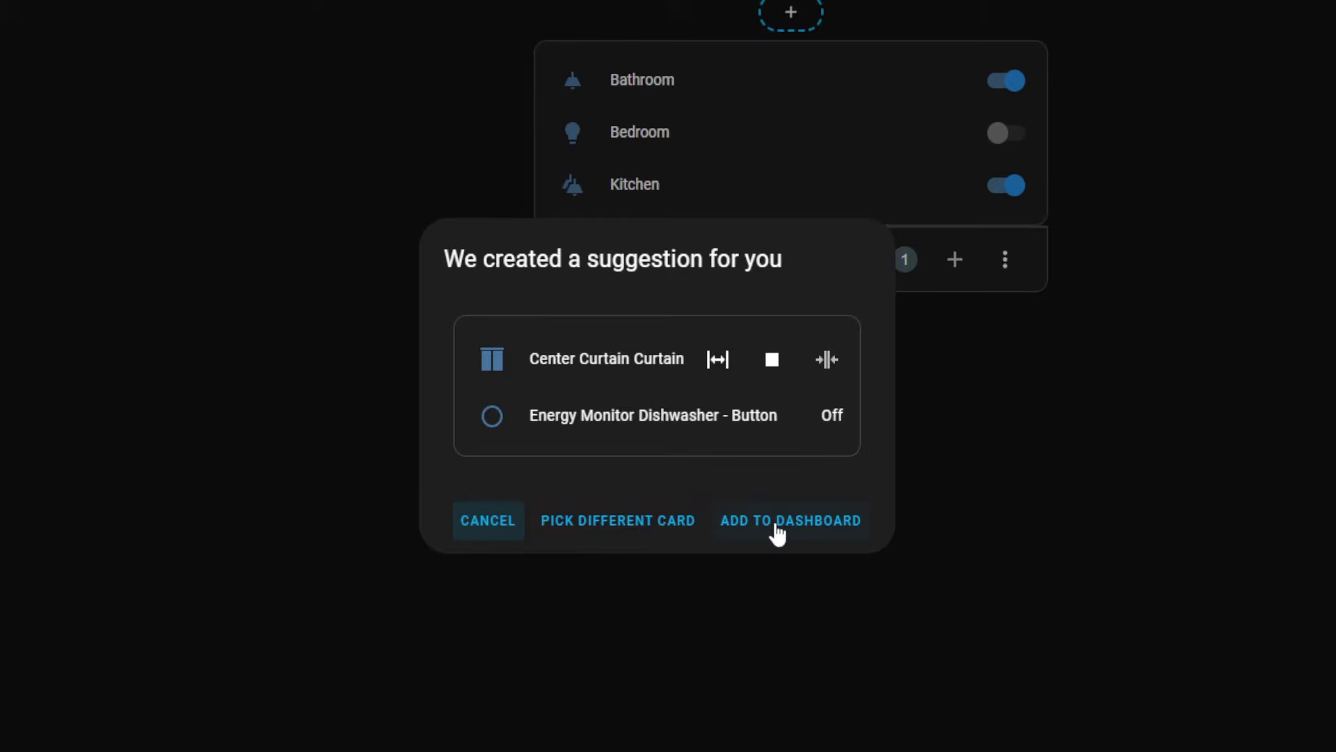
{"action": "left_click", "coordinate": [777, 522]}
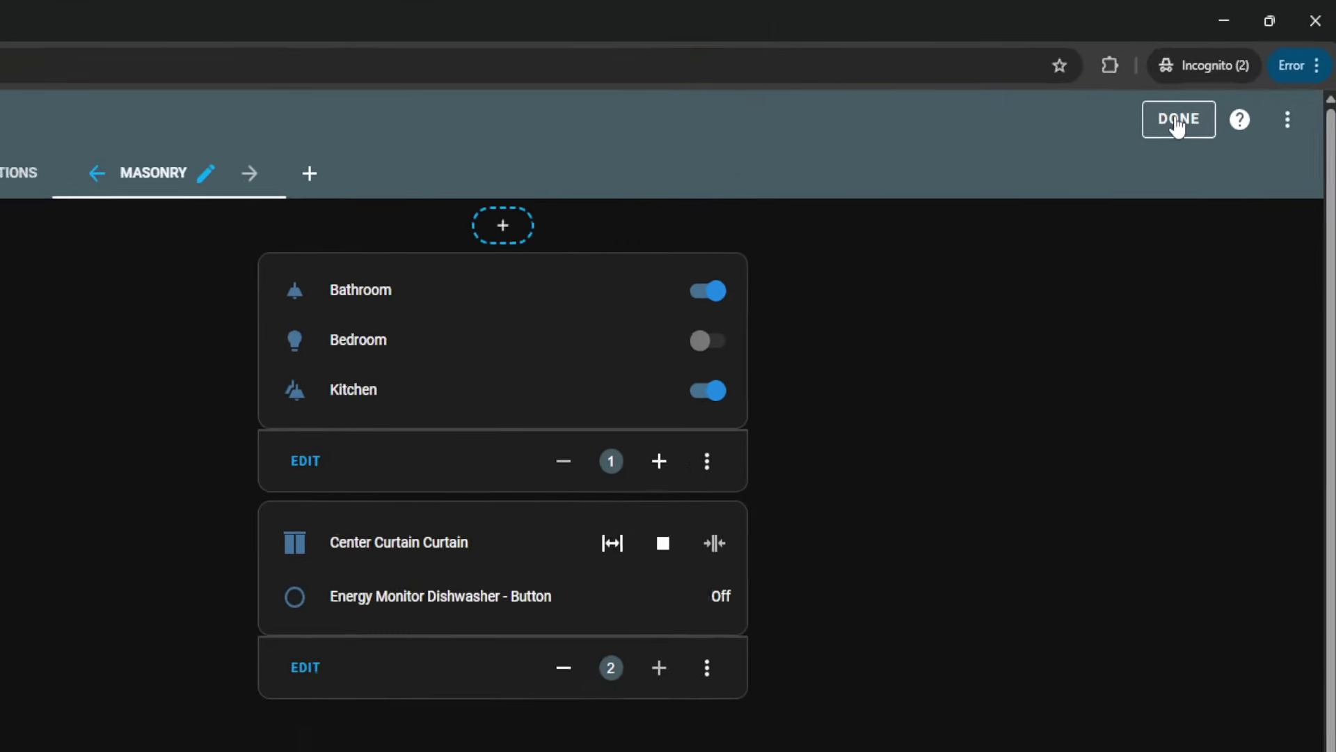
{"action": "left_click", "coordinate": [1170, 131]}
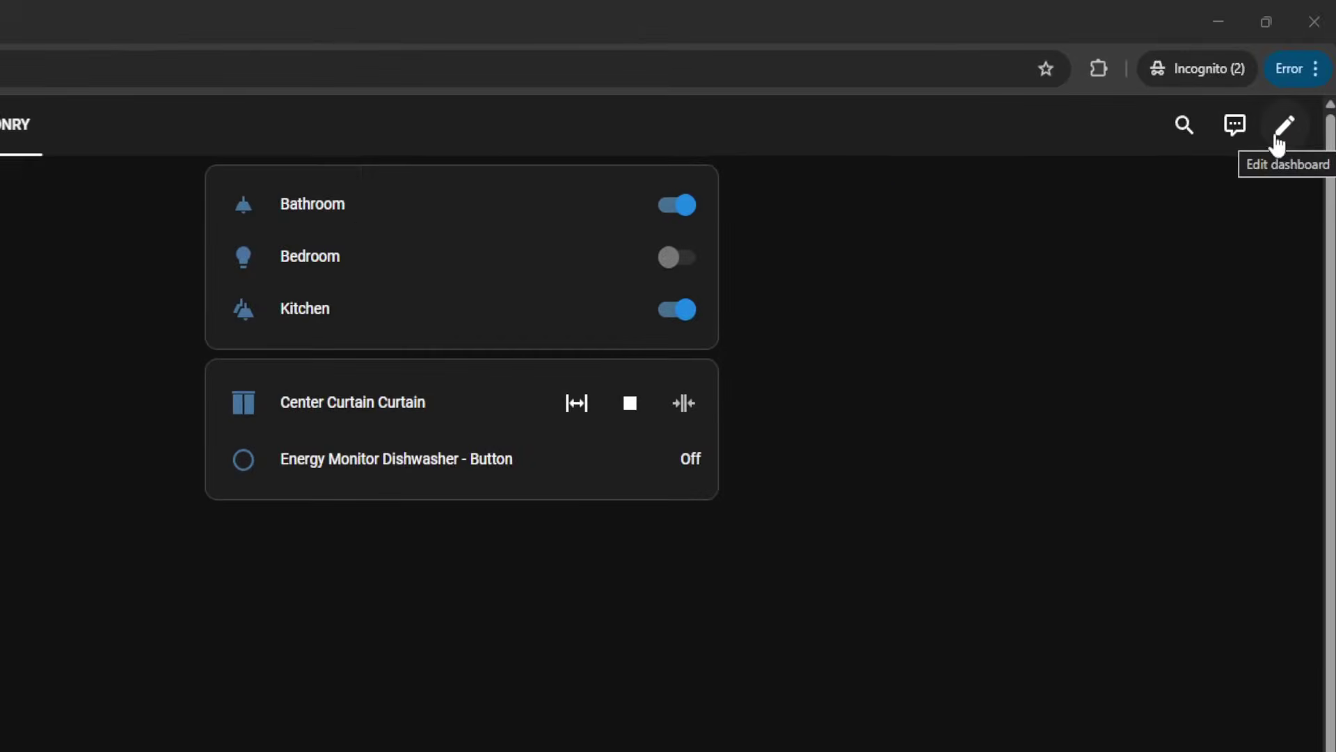
Reopen the dashboard for editing and add a view titled "Sidebar" with the Sidebar layout
{"action": "left_click", "coordinate": [1299, 89]}
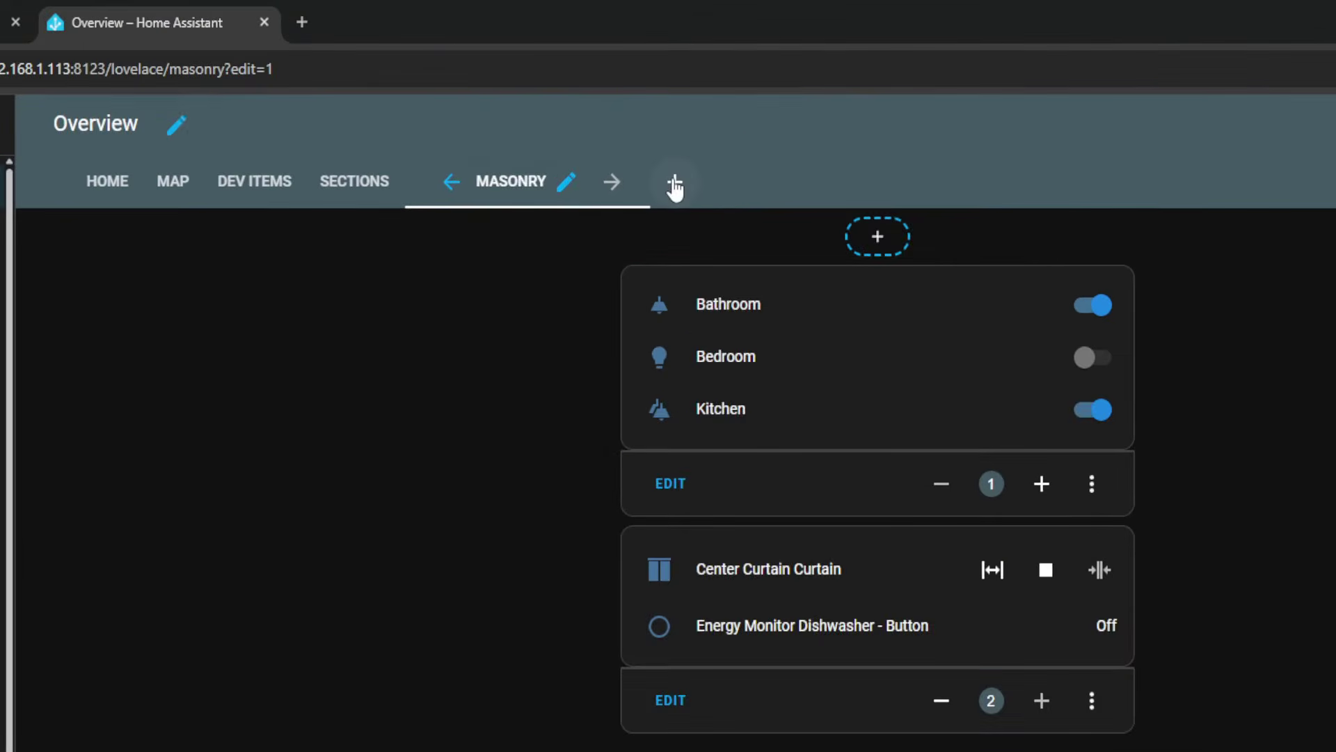
{"action": "left_click", "coordinate": [623, 128]}
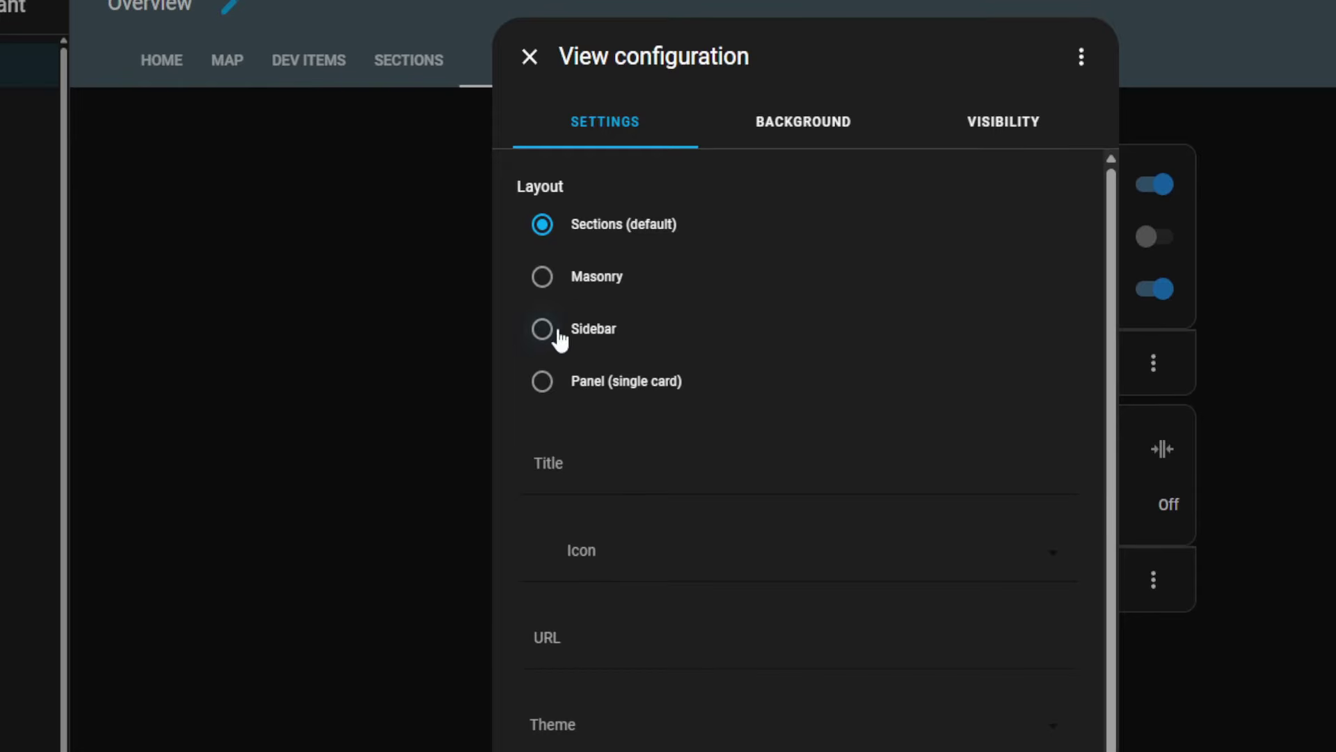
{"action": "left_click", "coordinate": [558, 337]}
{"action": "left_click", "coordinate": [567, 462]}
{"action": "type", "text": "Sidebar"}
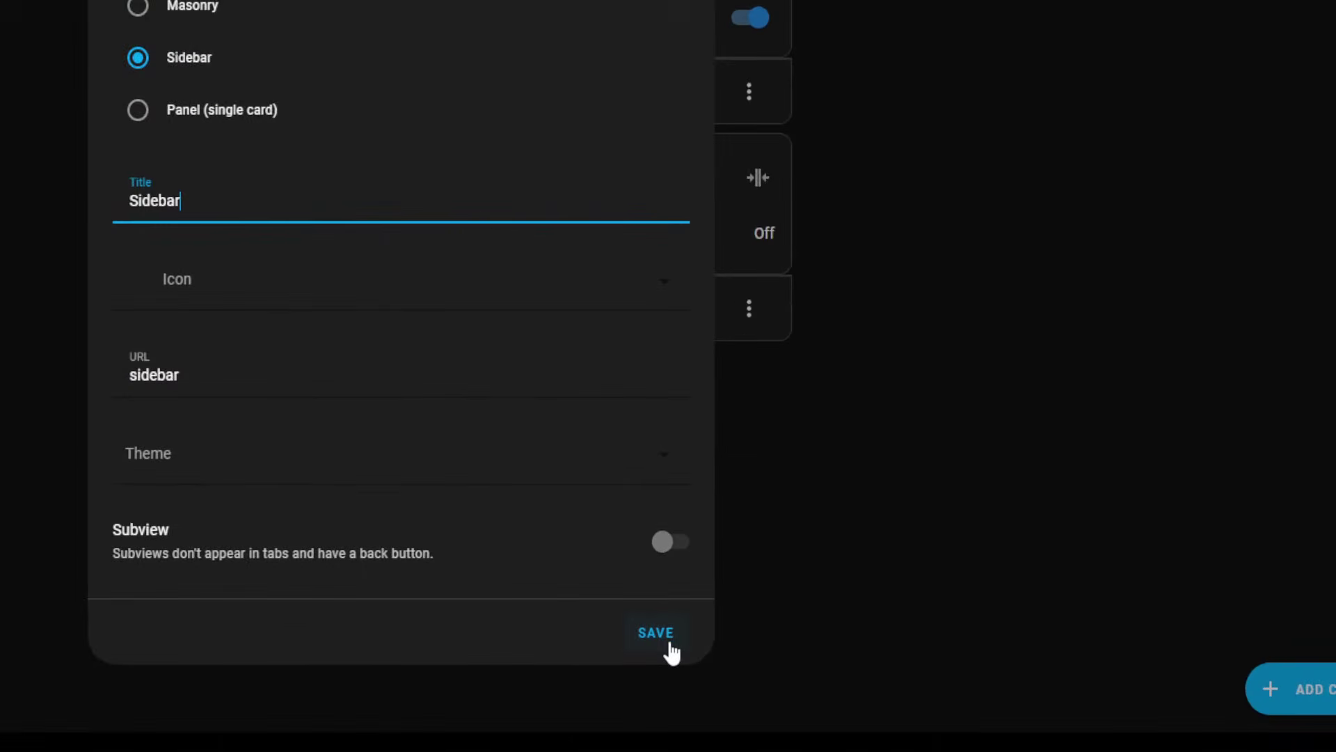
{"action": "left_click", "coordinate": [669, 643]}
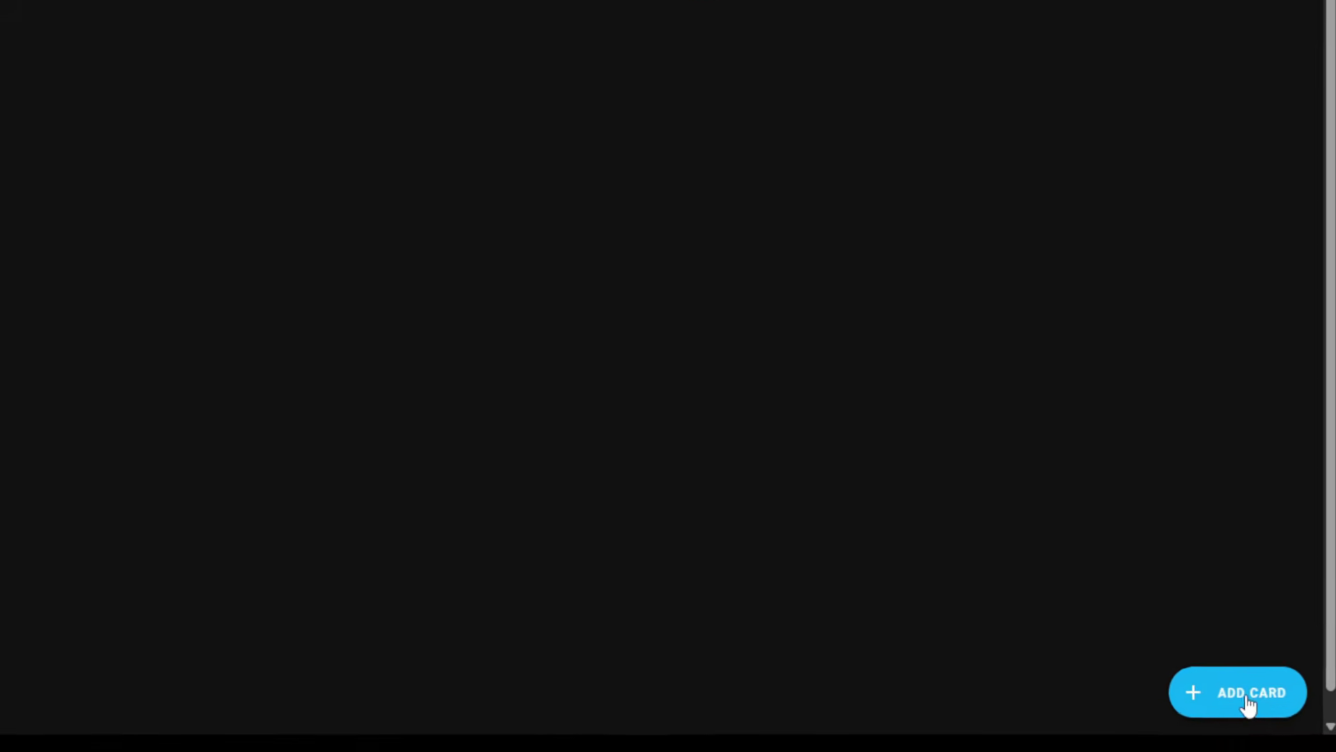
Add the suggested card for switch.sonoff_kitchen and light.sonoff_100062a5bc to the Sidebar view, selecting by entity and also searching for switch.sonoff_10006bce68
{"action": "left_click", "coordinate": [1276, 724]}
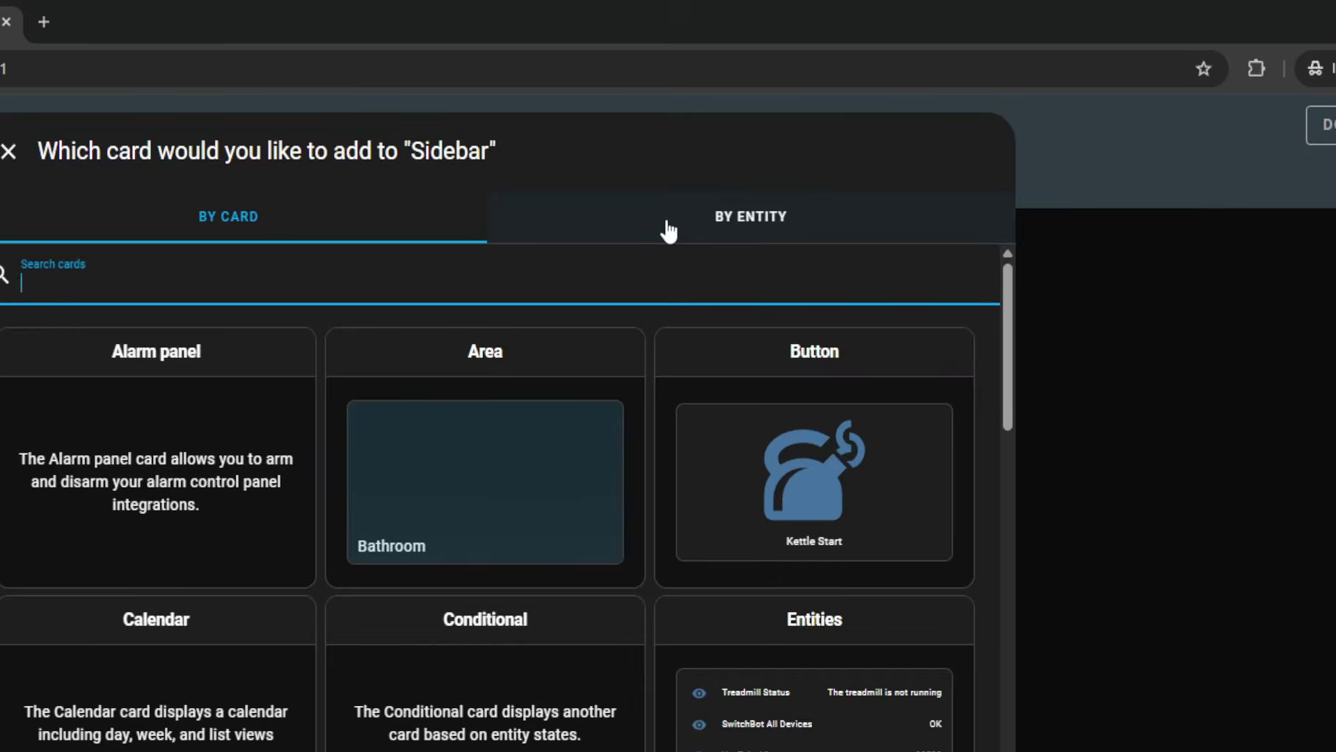
{"action": "left_click", "coordinate": [668, 230]}
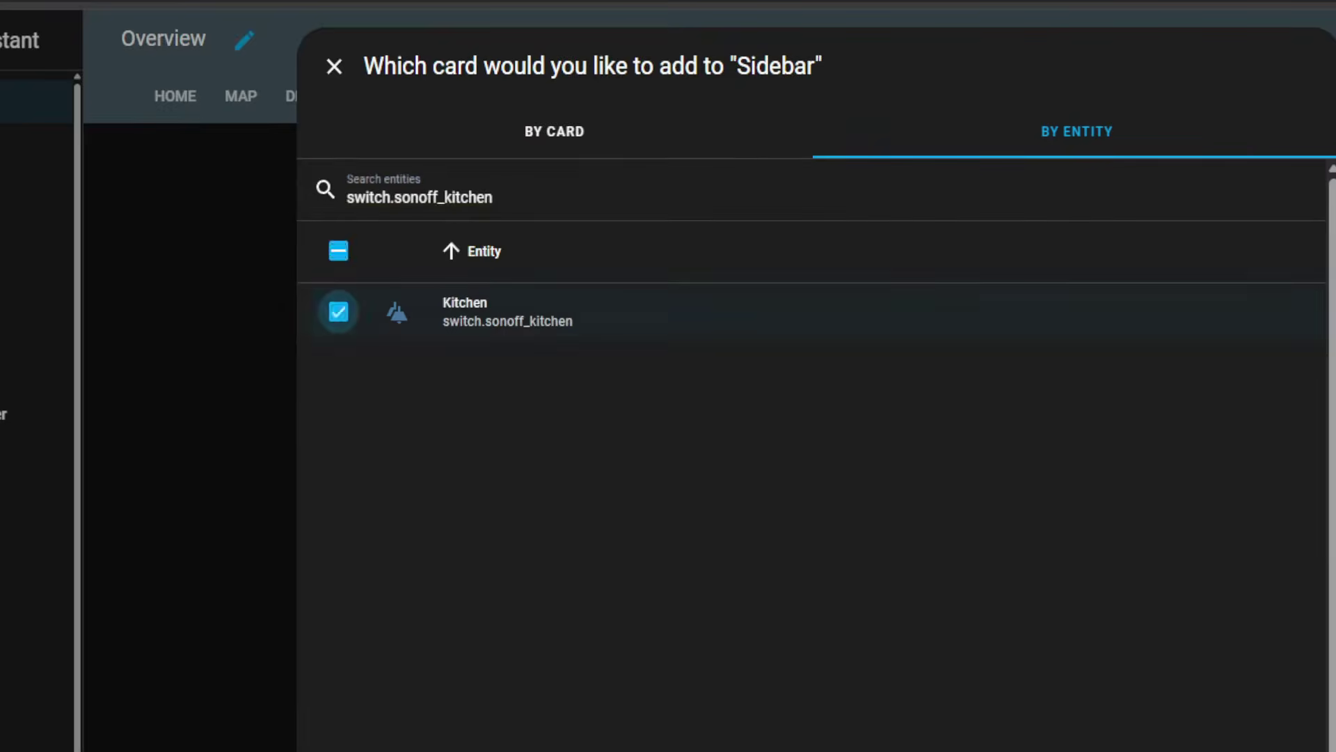
{"action": "left_click", "coordinate": [418, 197]}
{"action": "key", "text": "ctrl+a"}
{"action": "type", "text": "light.sonoff_100062a5bc"}
{"action": "left_click", "coordinate": [338, 312]}
{"action": "left_click", "coordinate": [436, 197]}
{"action": "key", "text": "ctrl+a"}
{"action": "type", "text": "switch.sonoff_10006bce68"}
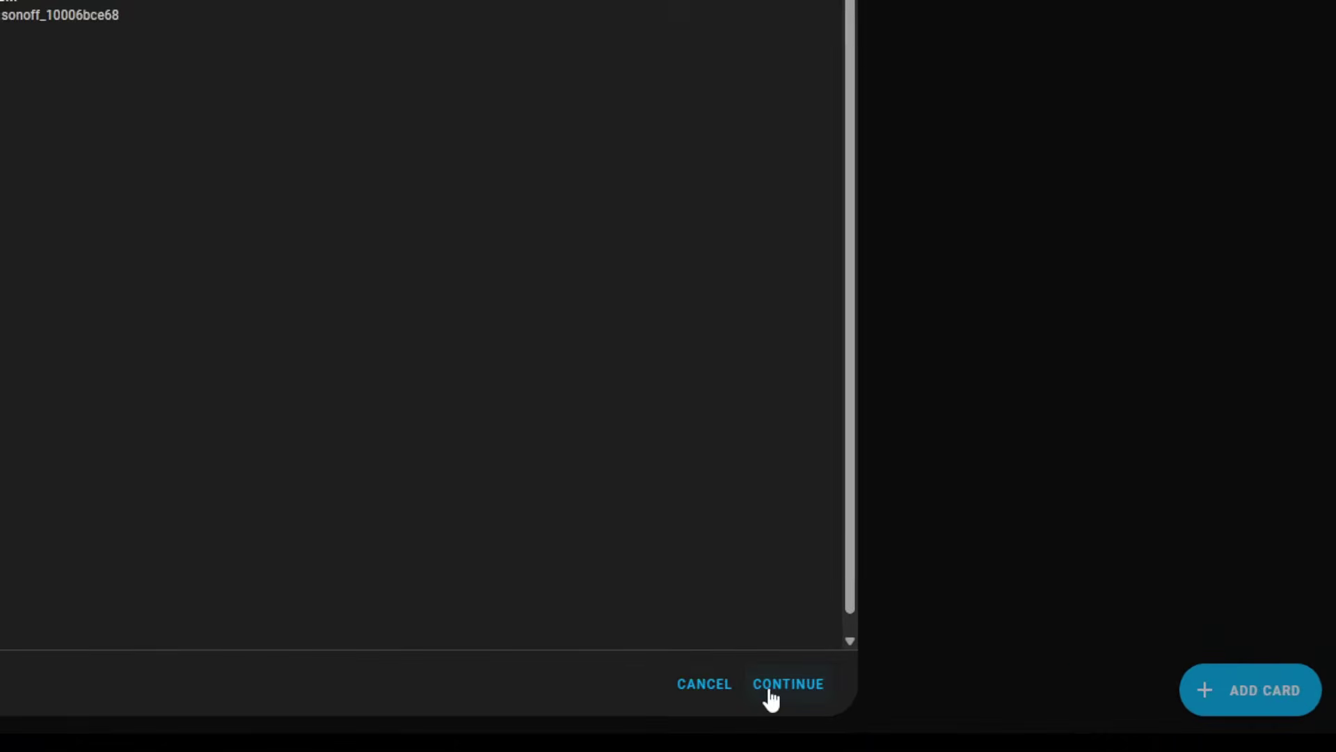
{"action": "left_click", "coordinate": [770, 696]}
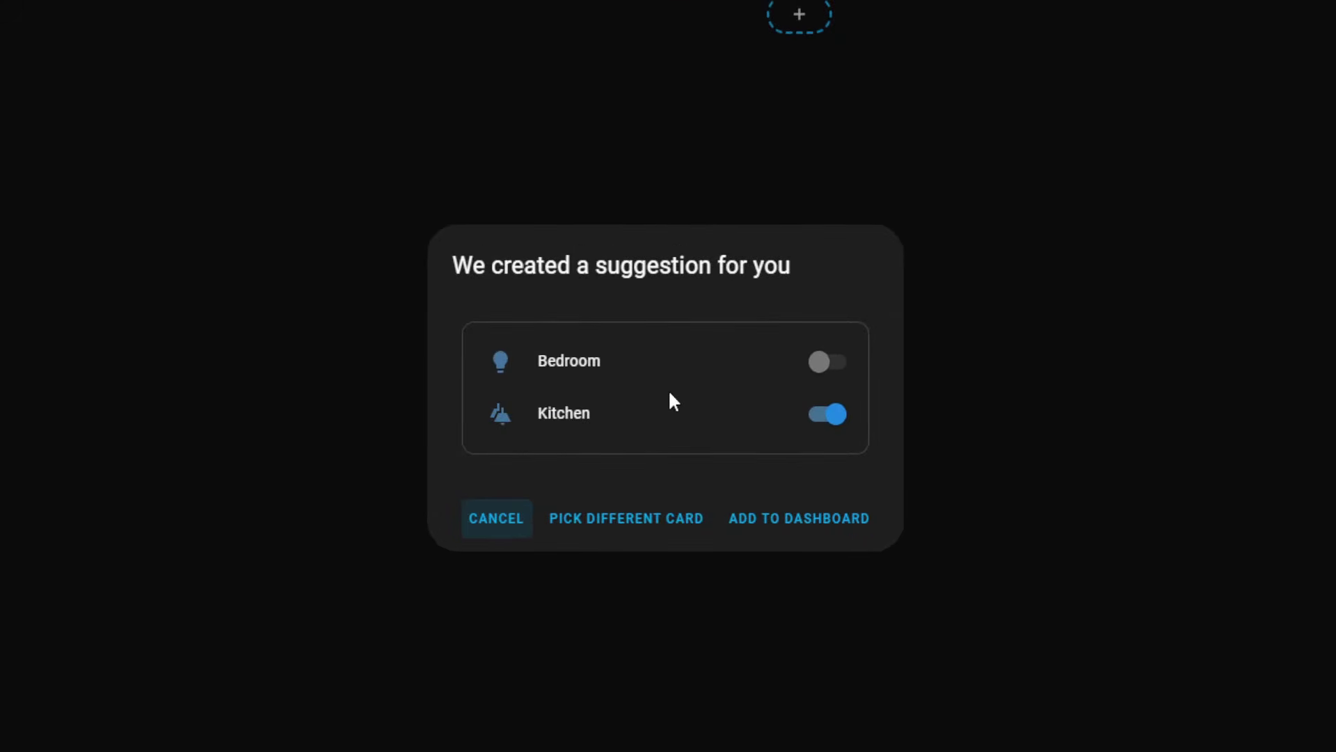
{"action": "left_click", "coordinate": [794, 532]}
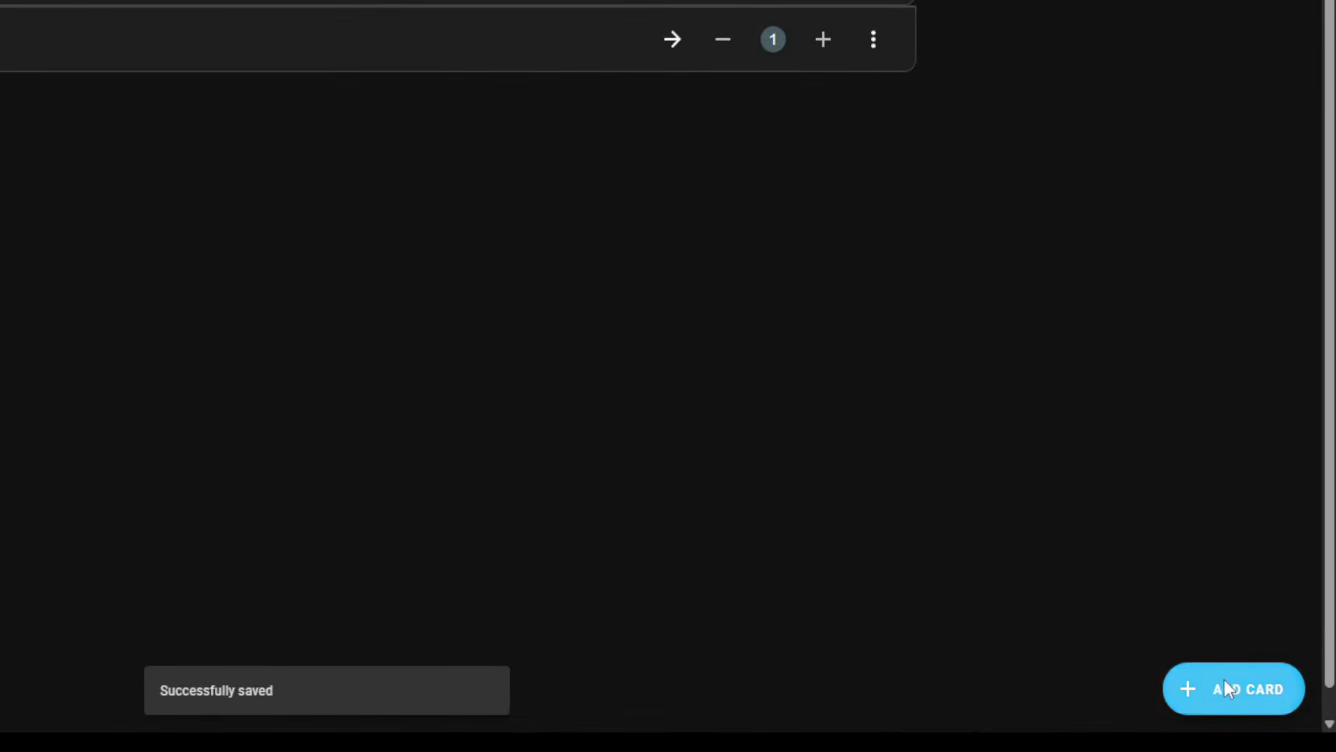
Add the suggested card for cover.center_curtain_curtain and binary_sensor.energy_monitor_dishwasher_button to the Sidebar view, and finish editing the dashboard
{"action": "left_click", "coordinate": [1236, 721]}
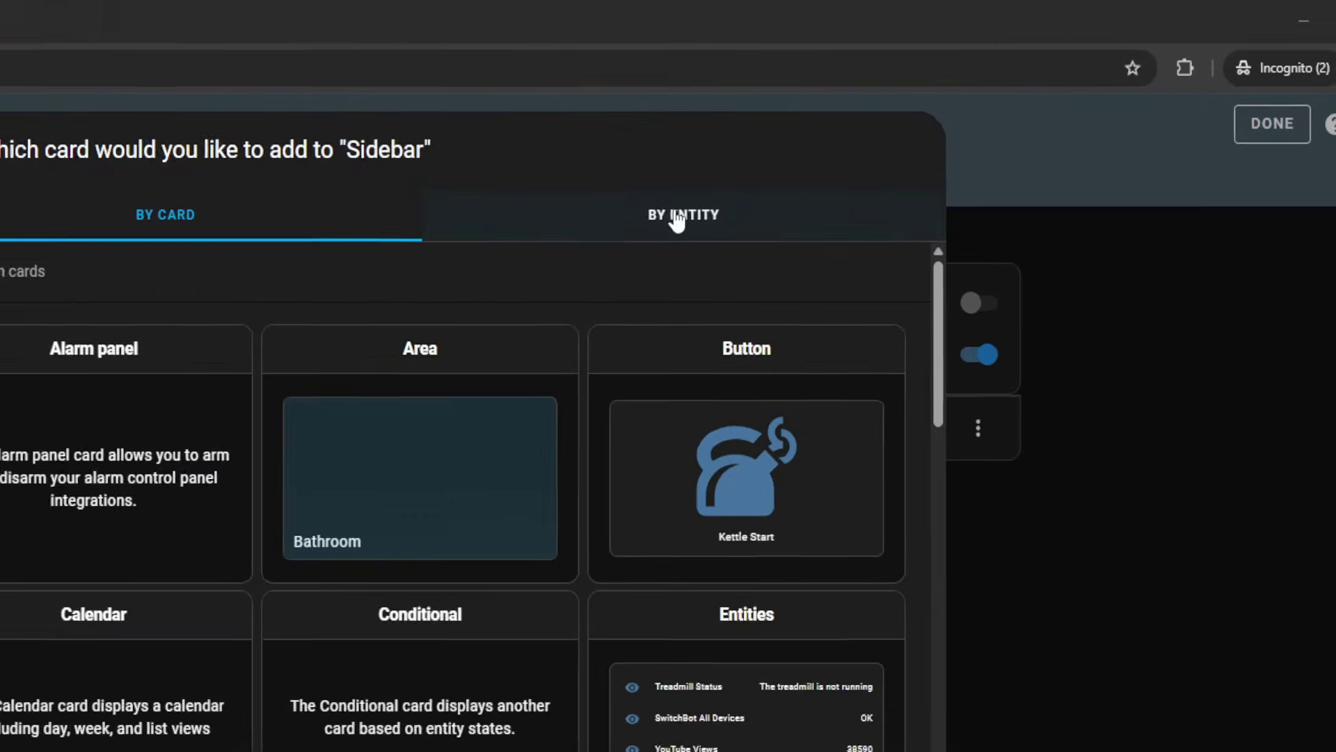
{"action": "left_click", "coordinate": [835, 133]}
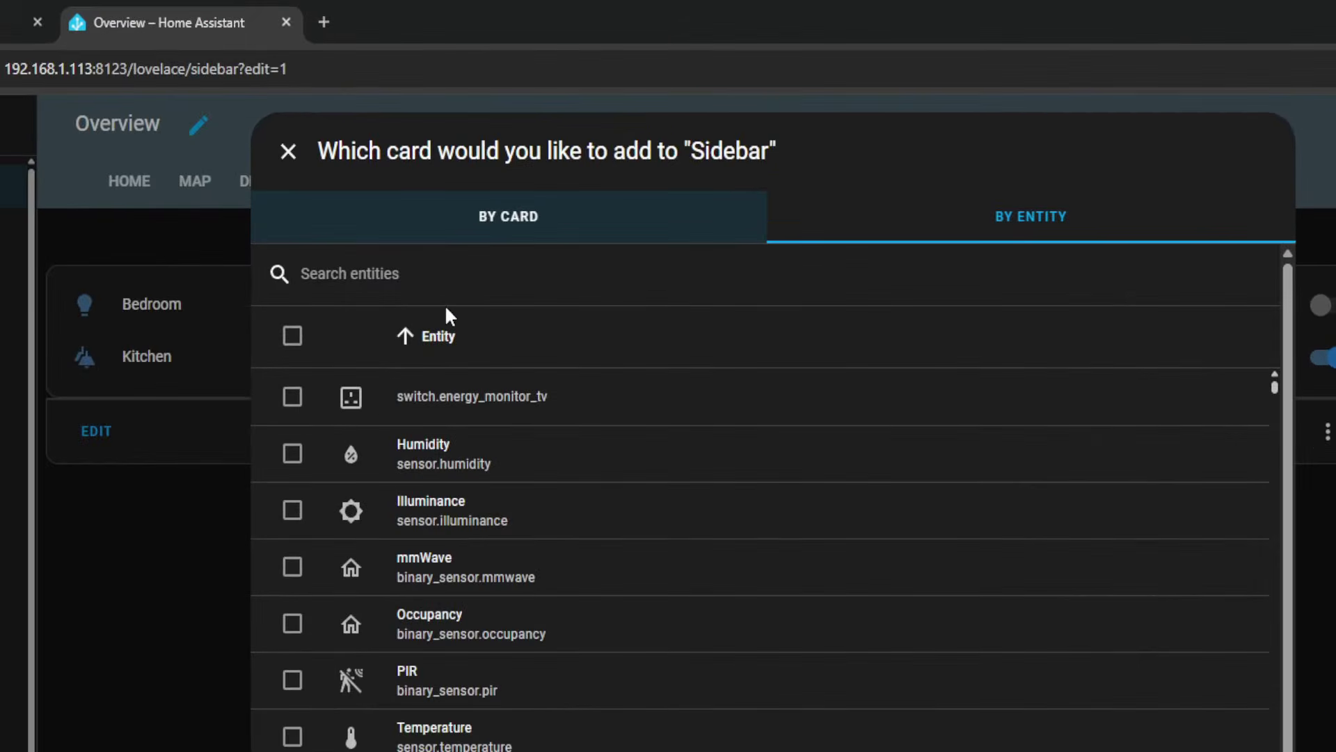
{"action": "left_click", "coordinate": [423, 277]}
{"action": "type", "text": "cover.center_curtain_curtain"}
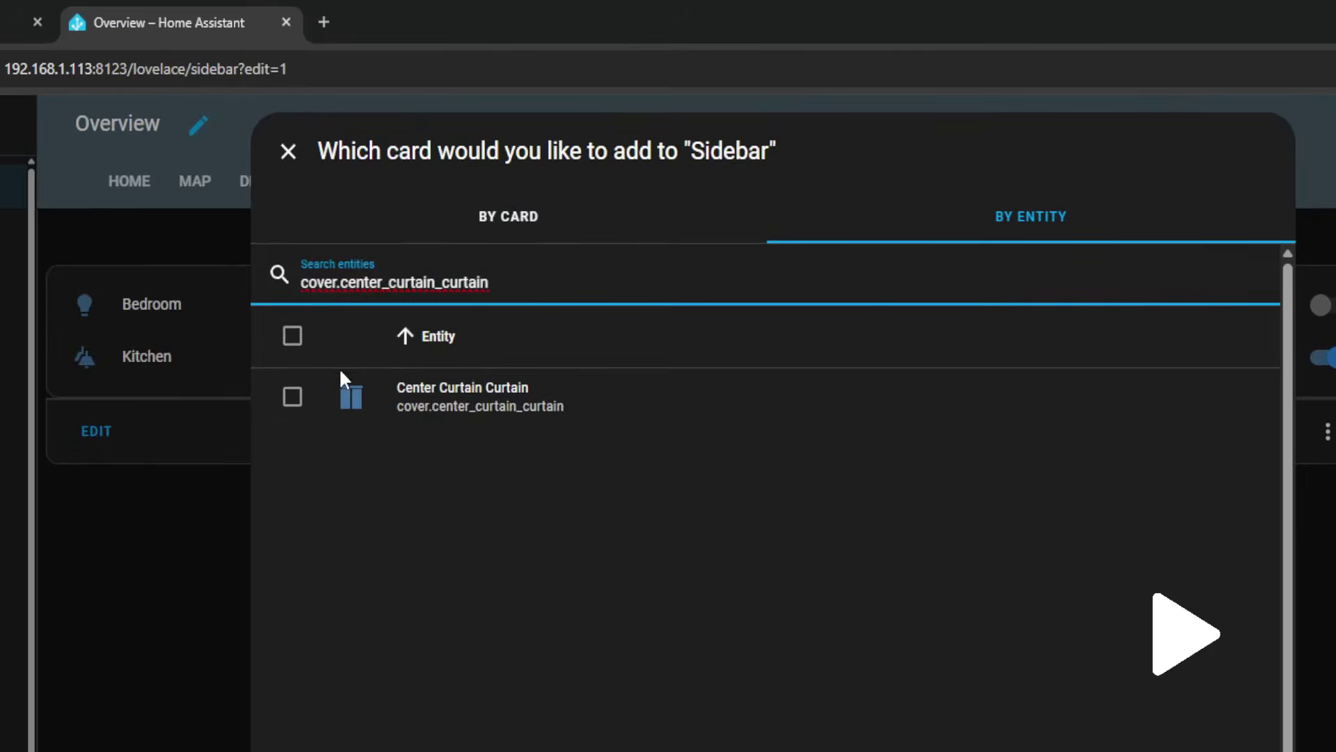
{"action": "left_click", "coordinate": [293, 396]}
{"action": "triple_click", "coordinate": [427, 282]}
{"action": "type", "text": "binary_sensor.energy_monitor_dishwasher_button"}
{"action": "left_click", "coordinate": [292, 397]}
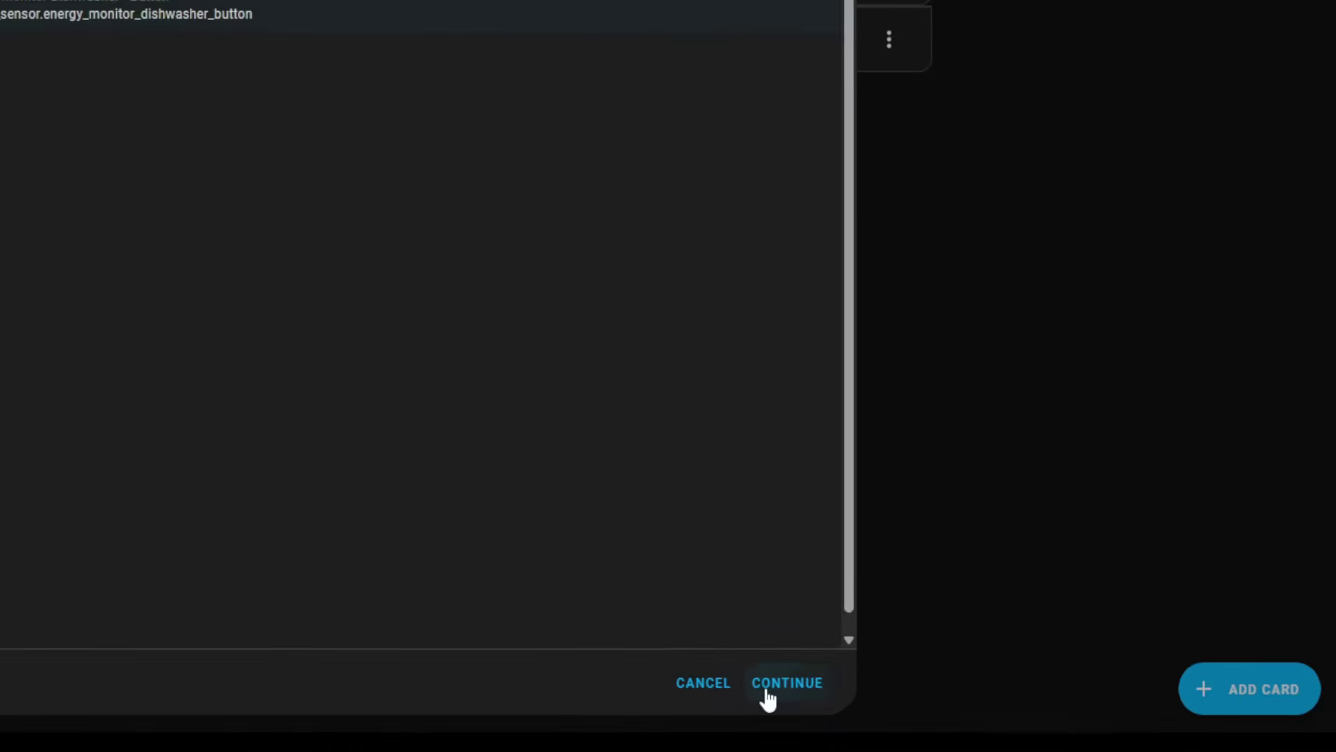
{"action": "left_click", "coordinate": [959, 717]}
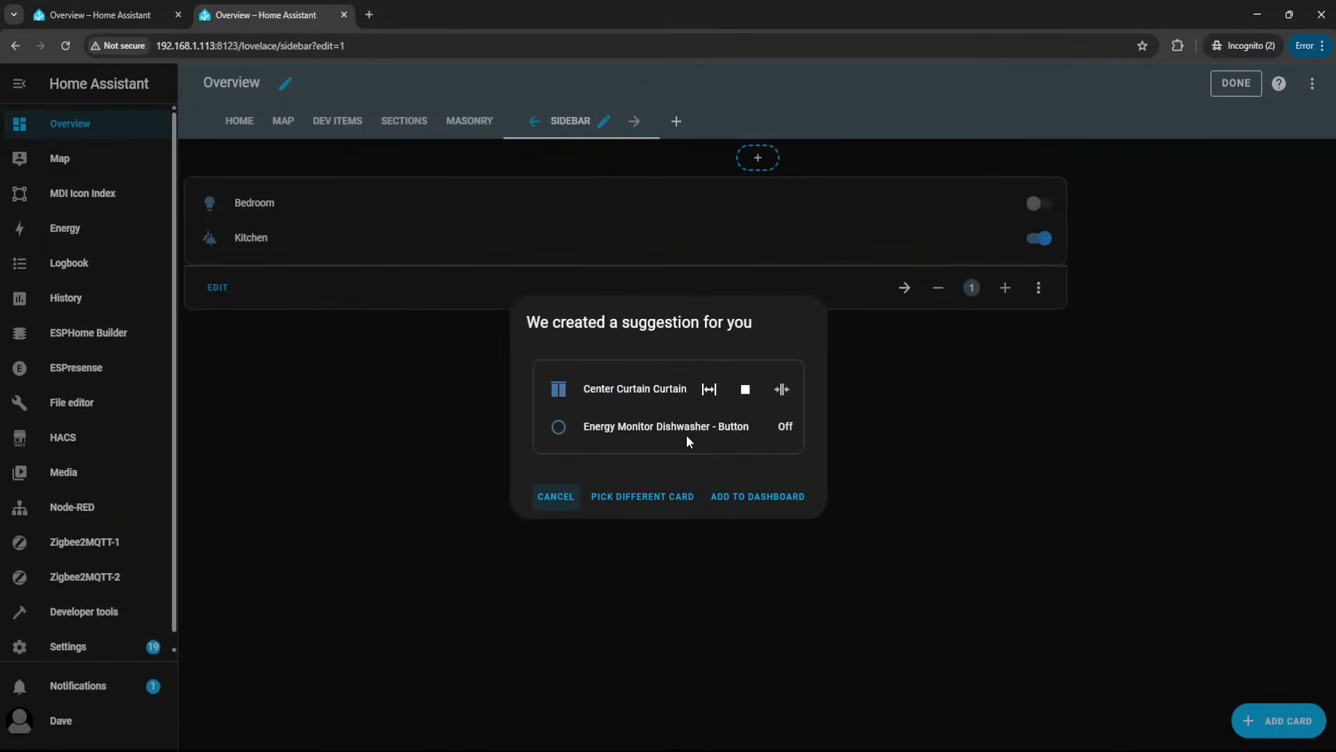
{"action": "left_click", "coordinate": [805, 499]}
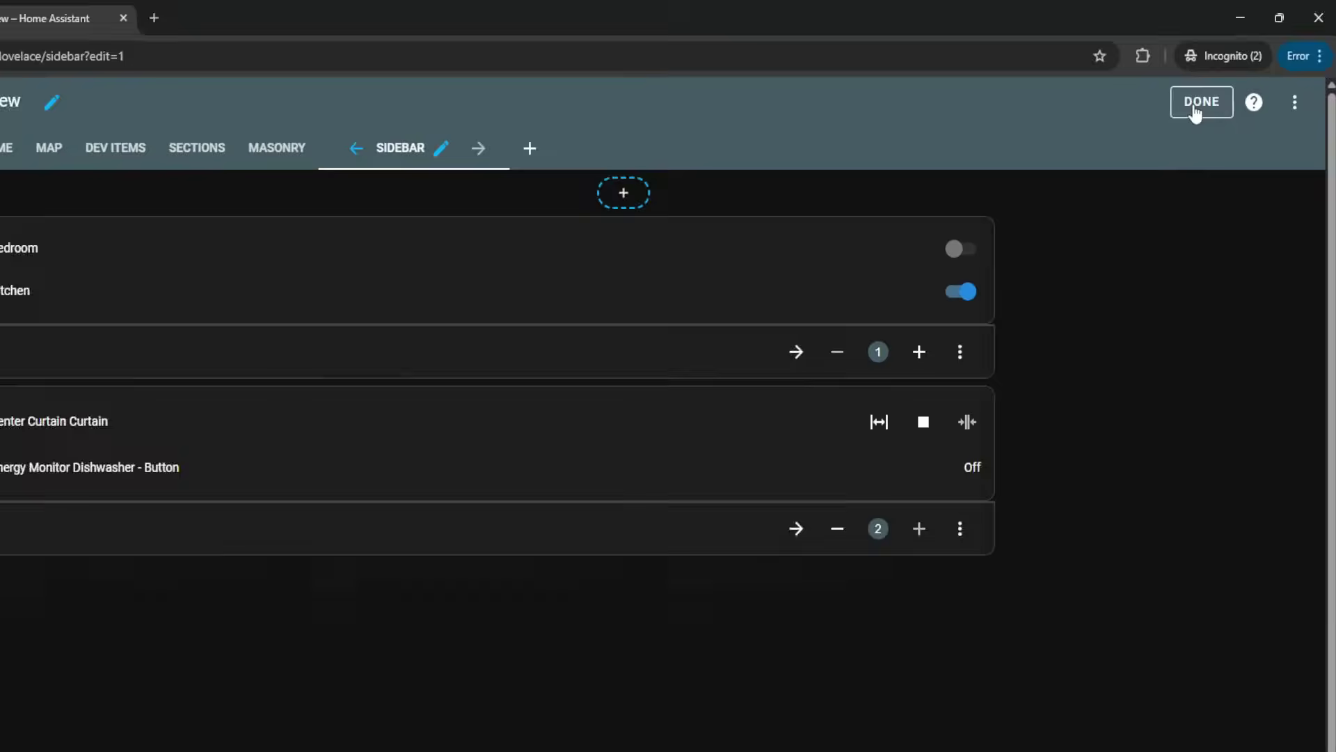
{"action": "left_click", "coordinate": [1212, 88]}
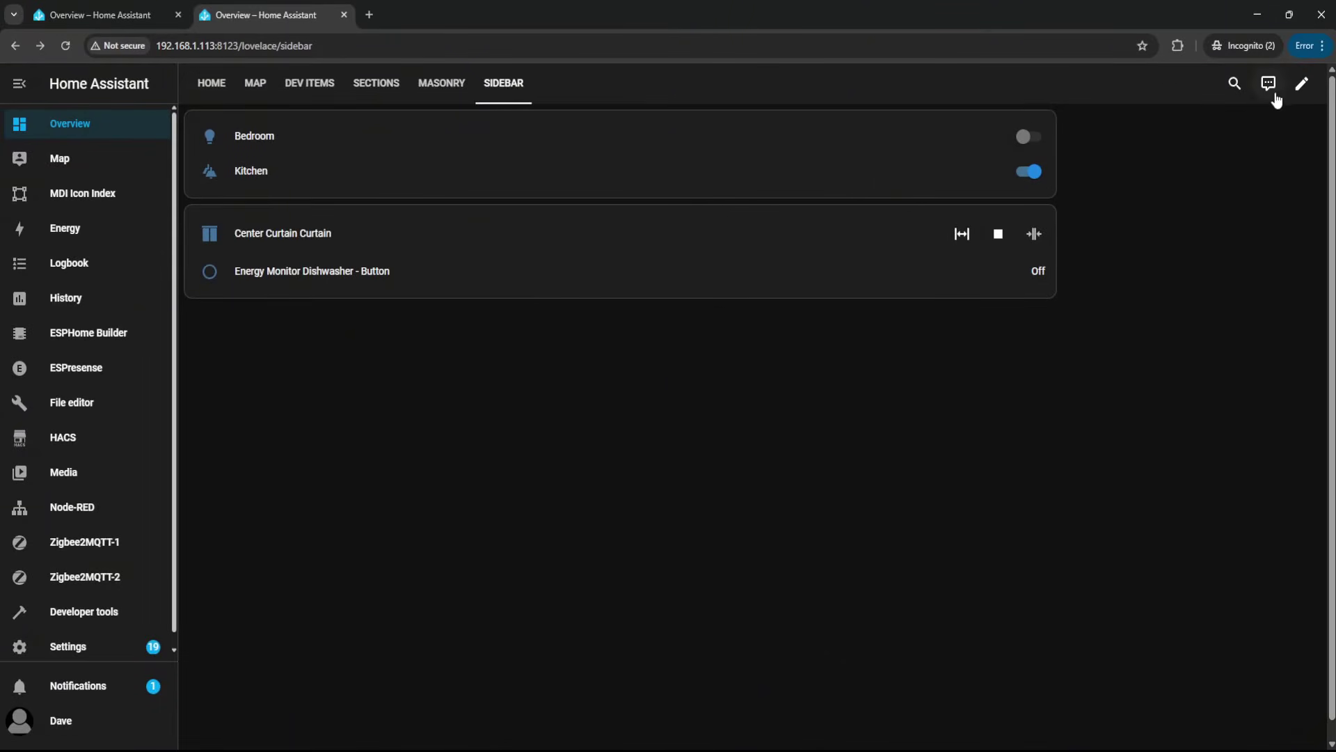
Reopen the dashboard for editing and add a view titled "Panel" with the Panel (single card) layout
{"action": "left_click", "coordinate": [1302, 83]}
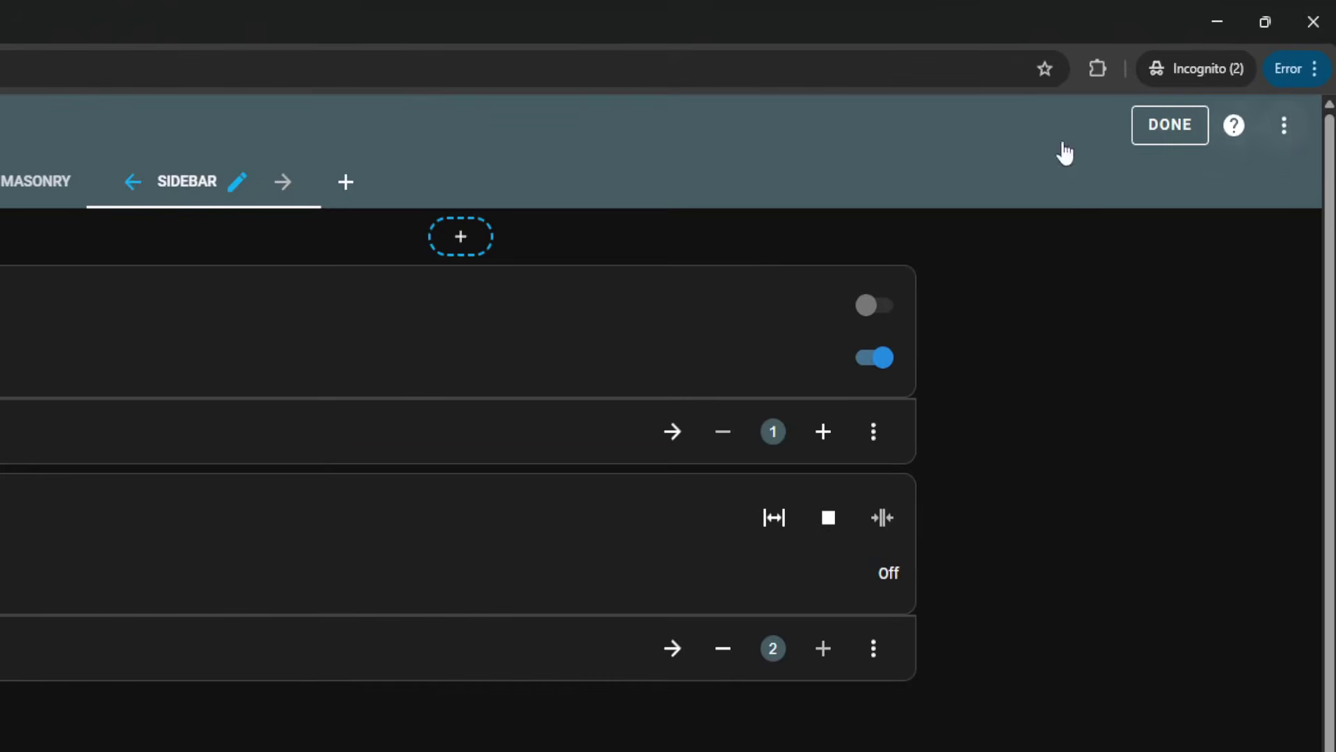
{"action": "left_click", "coordinate": [343, 190]}
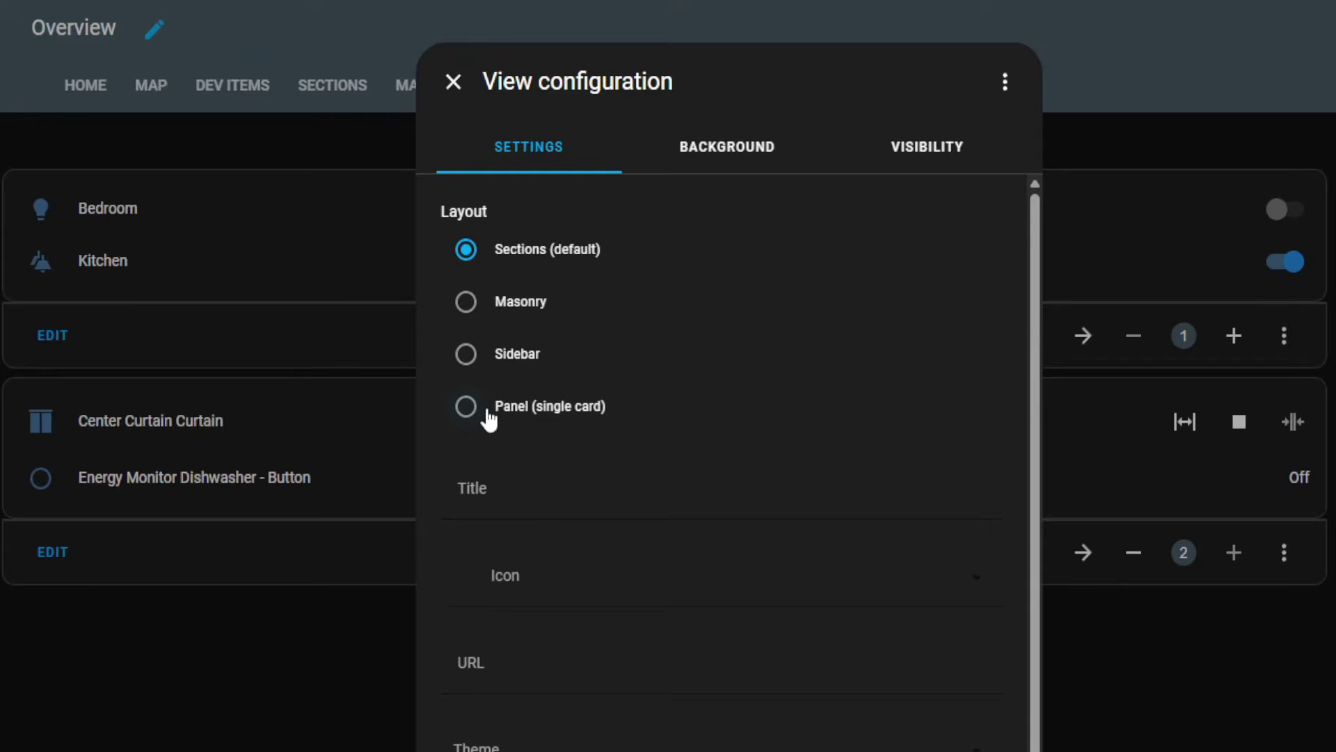
{"action": "left_click", "coordinate": [476, 415]}
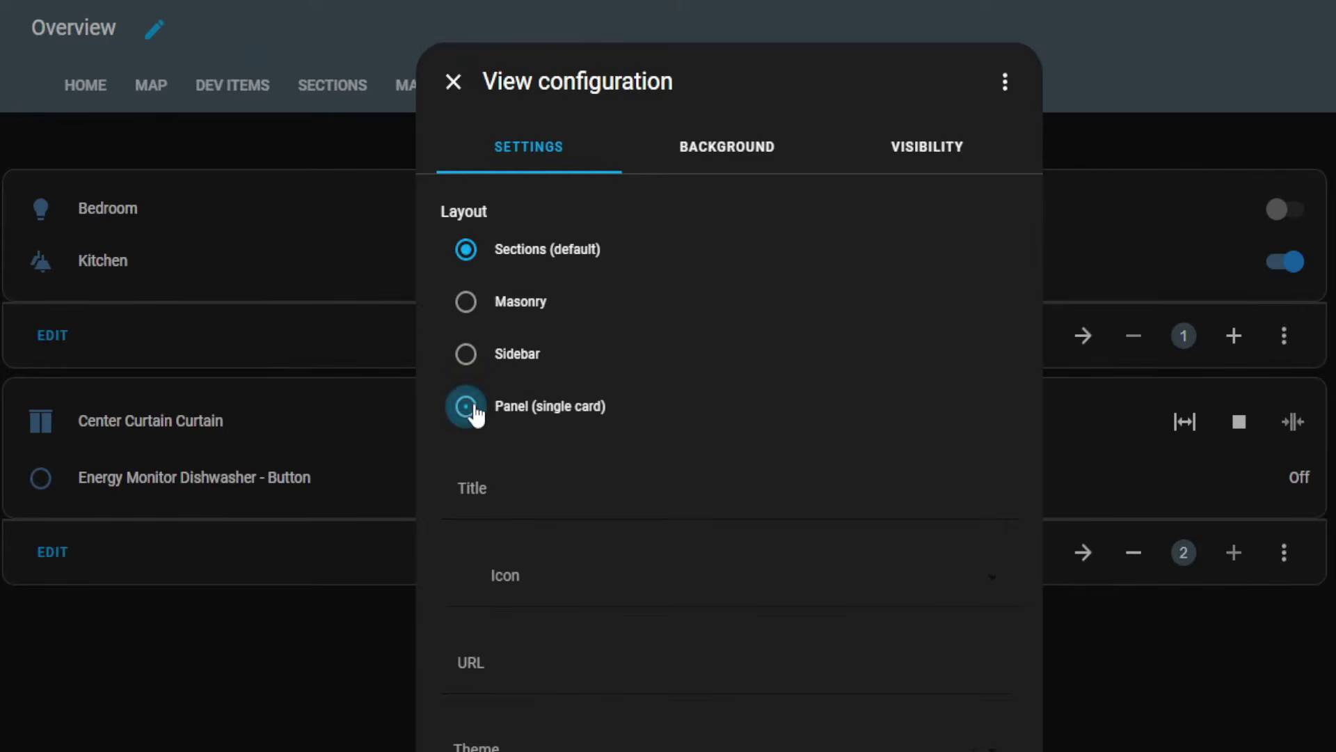
{"action": "left_click", "coordinate": [505, 492]}
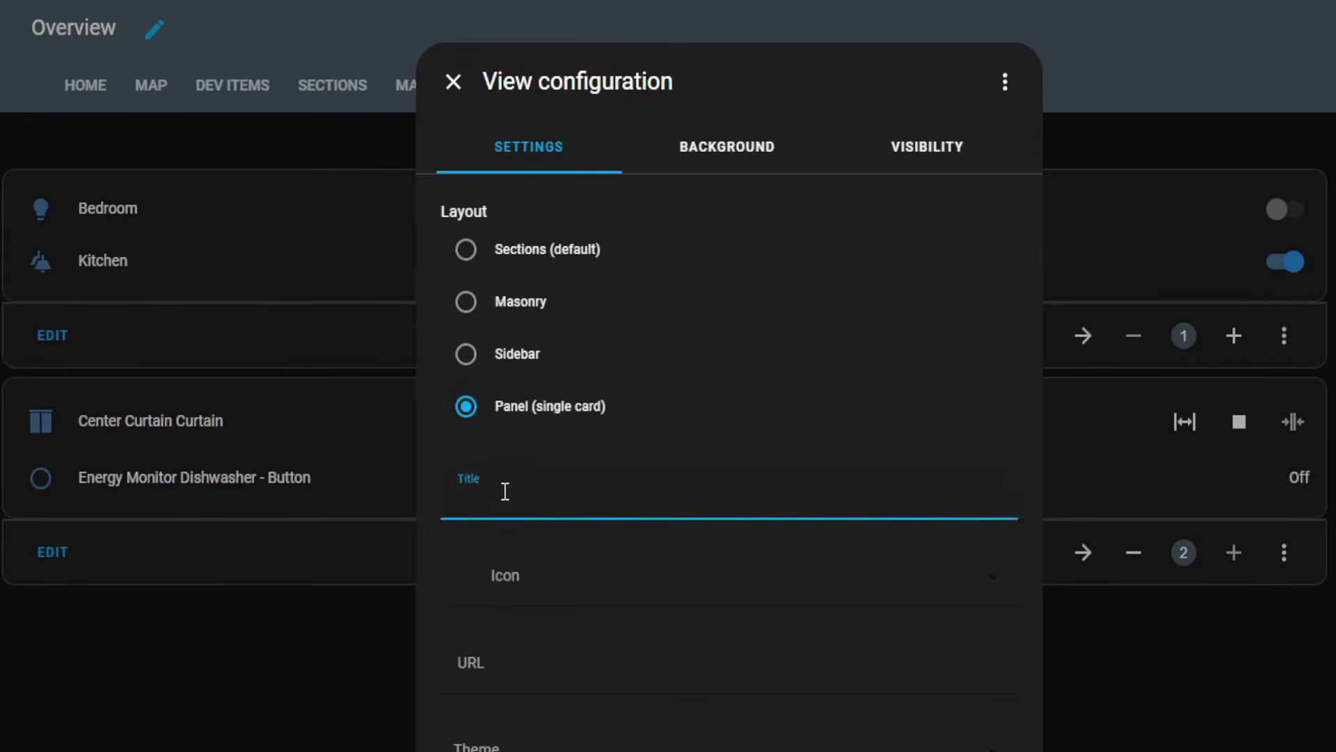
{"action": "type", "text": "Panel"}
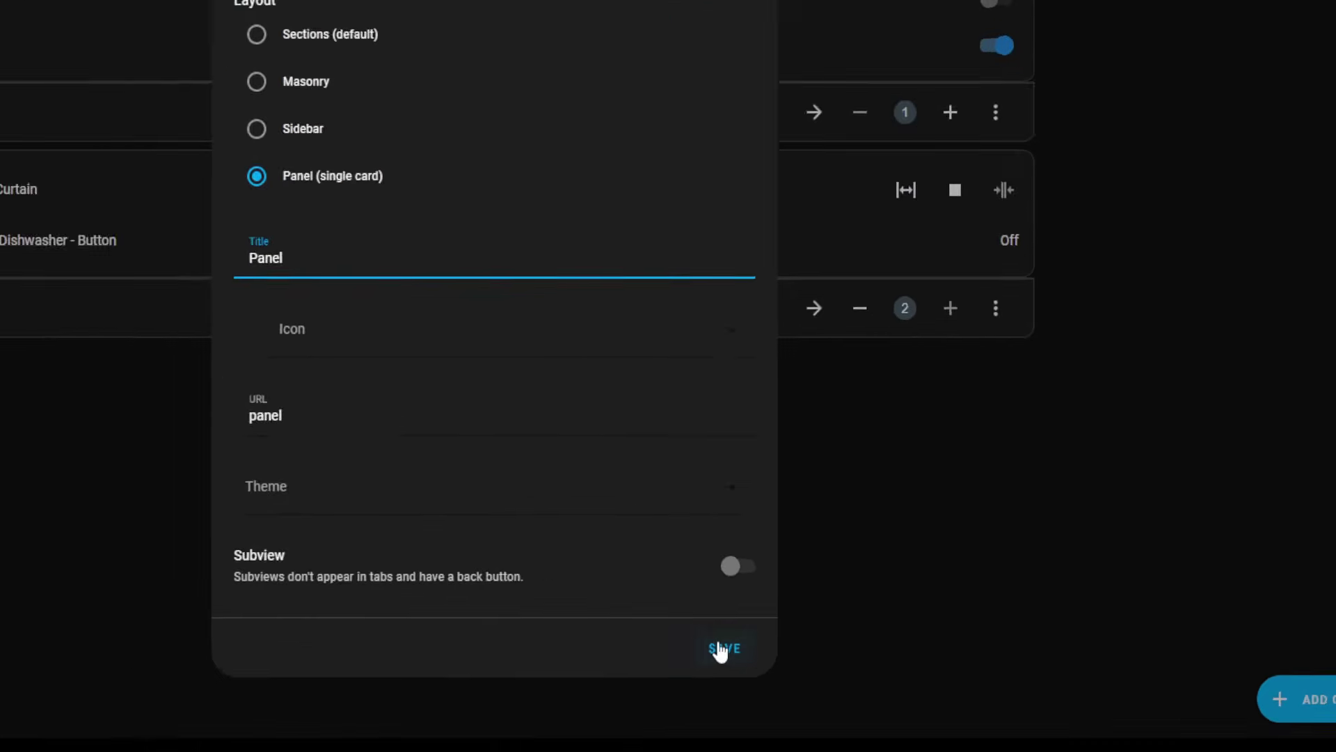
{"action": "left_click", "coordinate": [868, 734]}
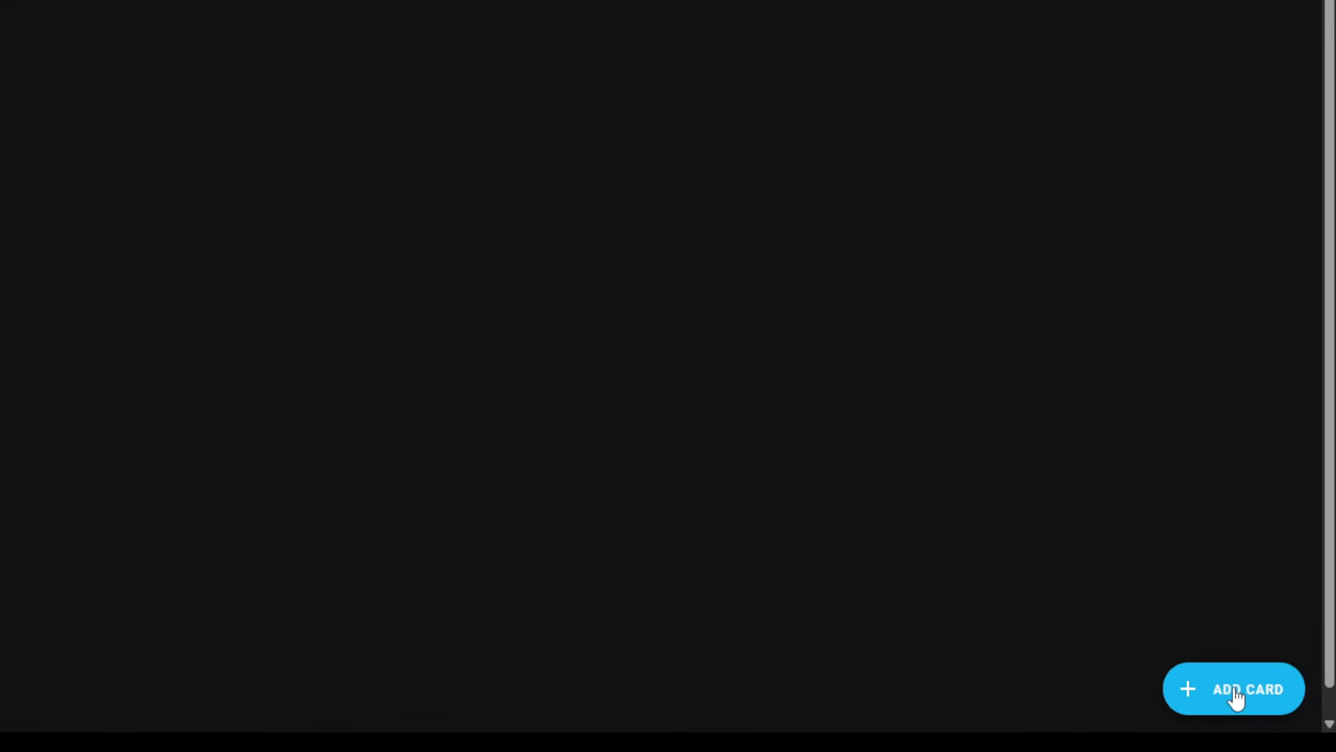
Add the suggested card for switch.sonoff_kitchen, light.sonoff_100062a5bc and switch.sonoff_10006bce68 to the Panel view, selecting by entity, and finish editing the dashboard
{"action": "left_click", "coordinate": [1236, 696]}
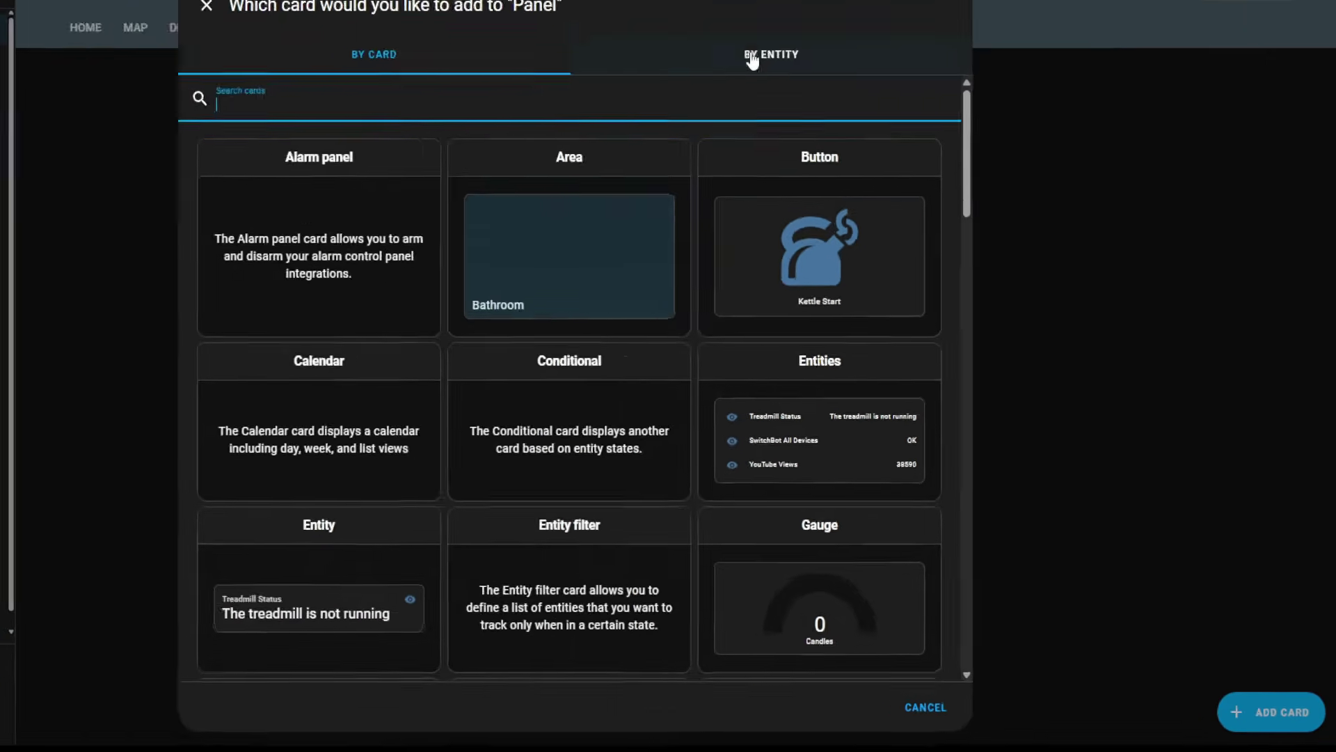
{"action": "left_click", "coordinate": [751, 60]}
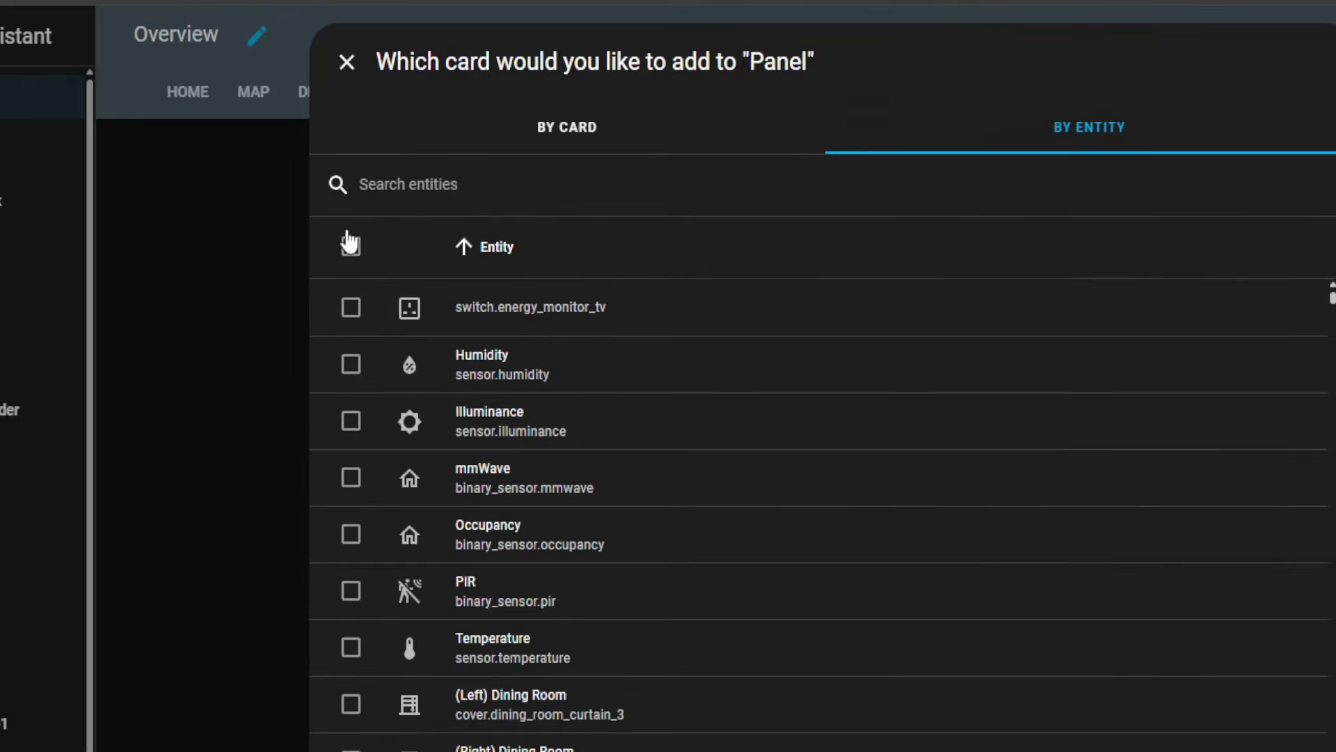
{"action": "type", "text": "switch.sonoff_kitchen"}
{"action": "left_click", "coordinate": [349, 322]}
{"action": "type", "text": "light.sonoff_100062a5bc"}
{"action": "left_click", "coordinate": [351, 324]}
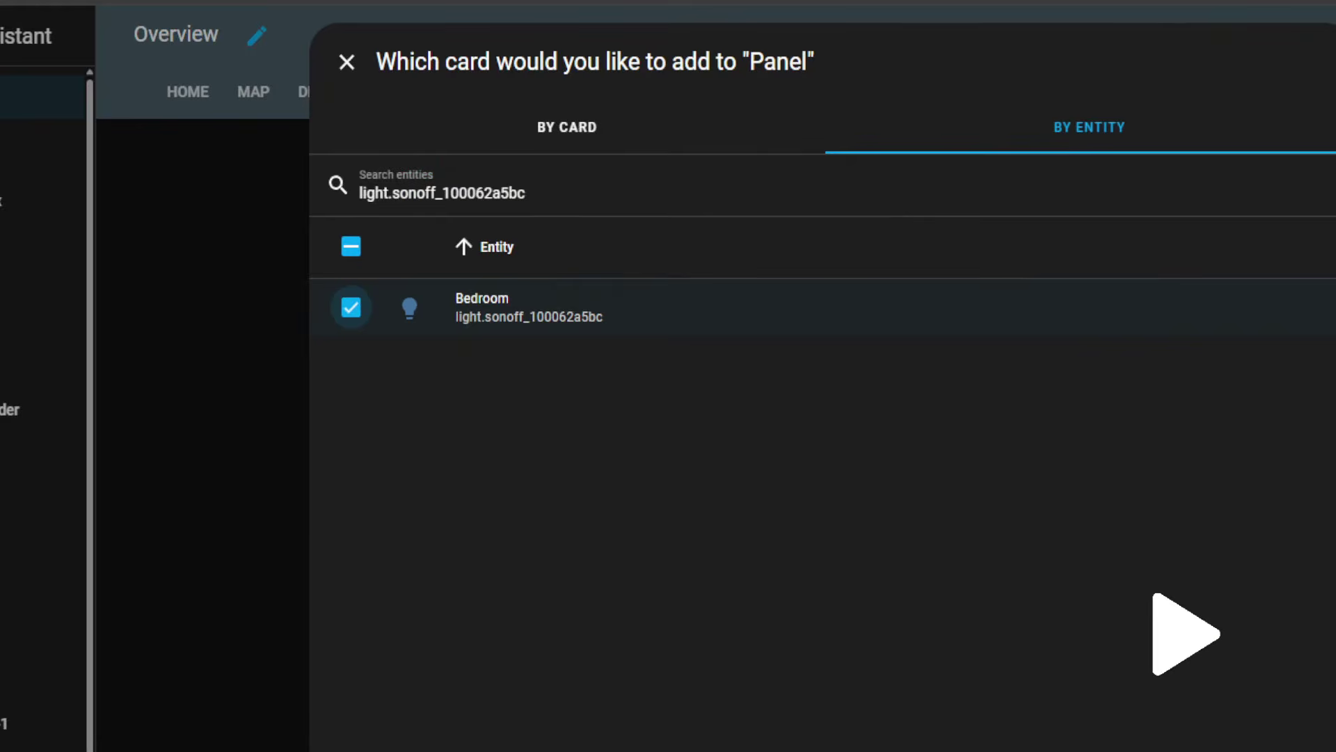
{"action": "type", "text": "switch.sonoff_10006bce68"}
{"action": "left_click", "coordinate": [351, 309]}
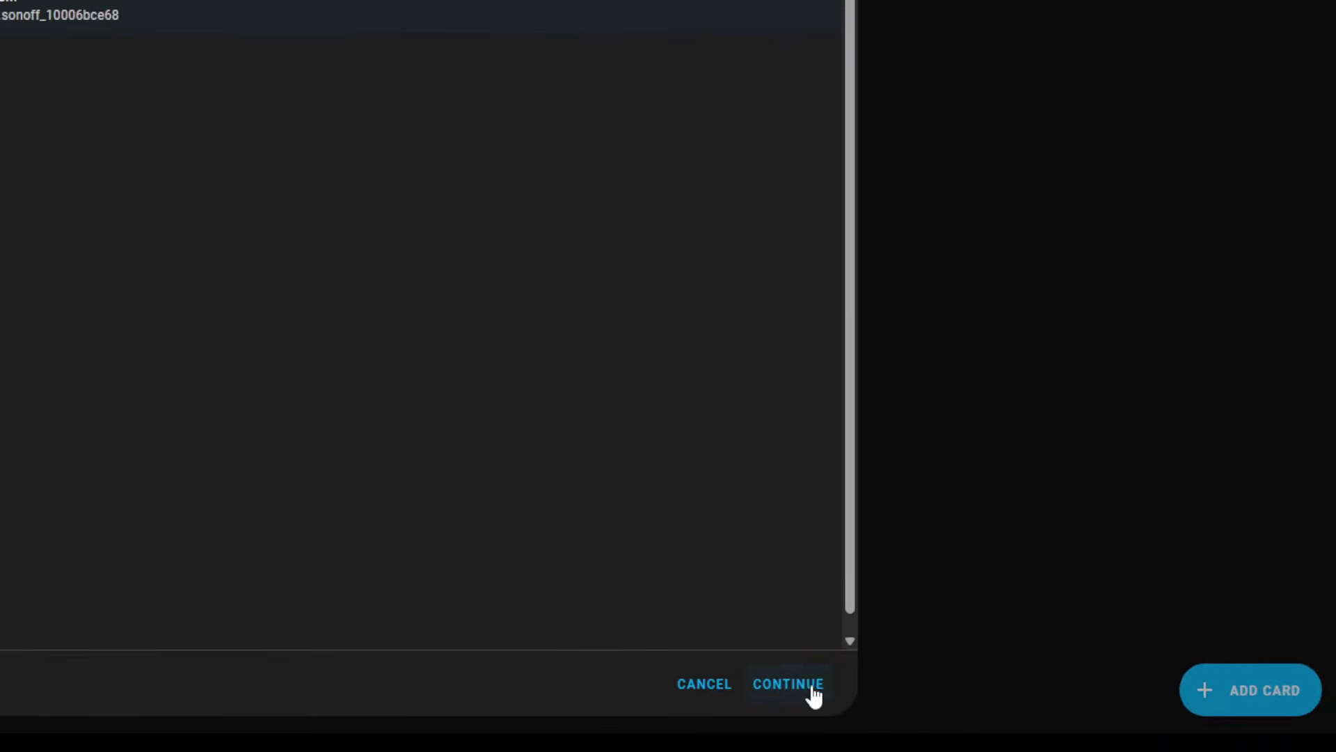
{"action": "left_click", "coordinate": [813, 693]}
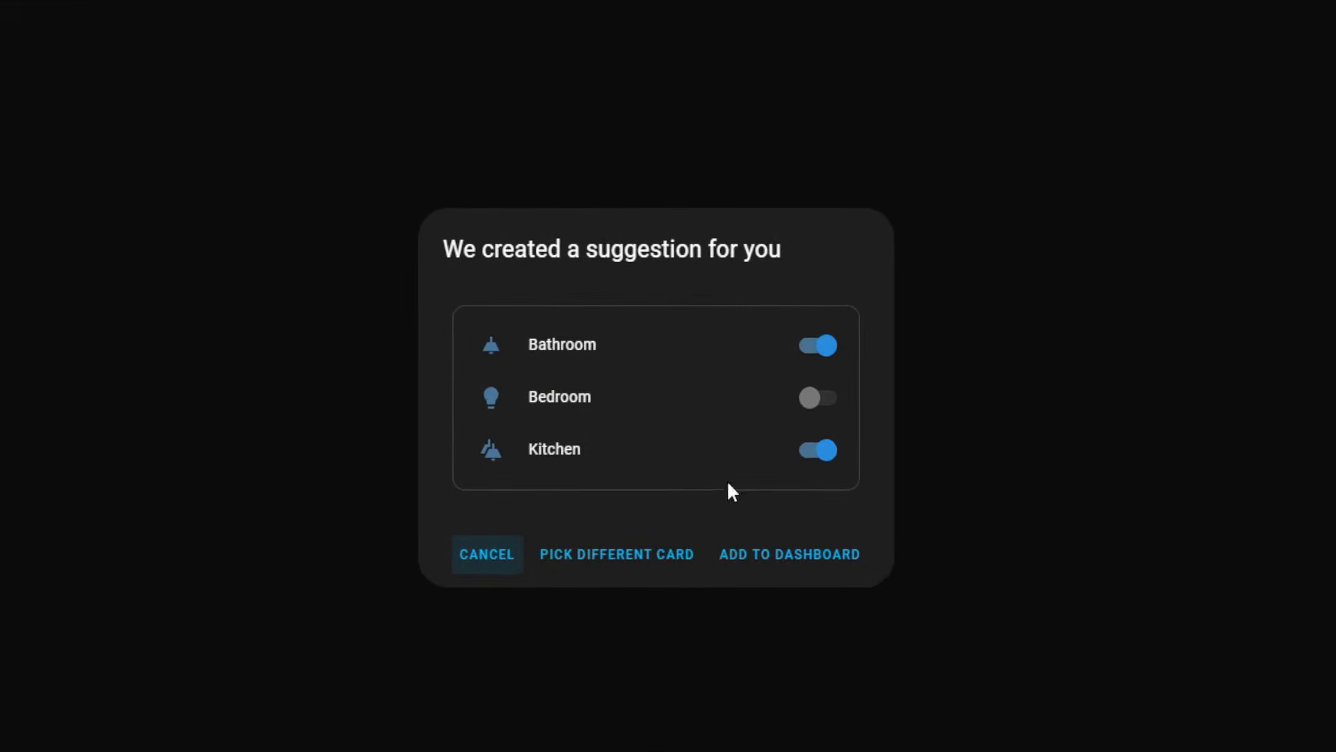
{"action": "left_click", "coordinate": [759, 557]}
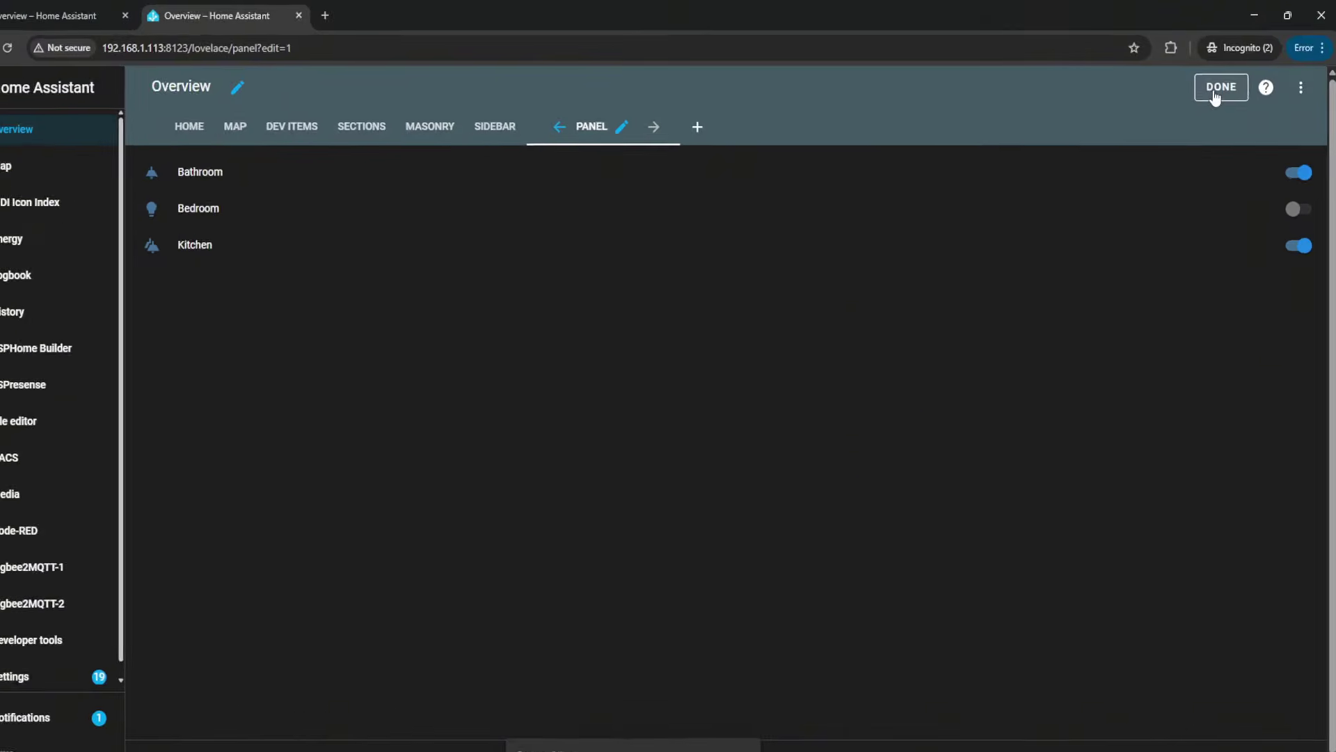
{"action": "left_click", "coordinate": [1160, 133]}
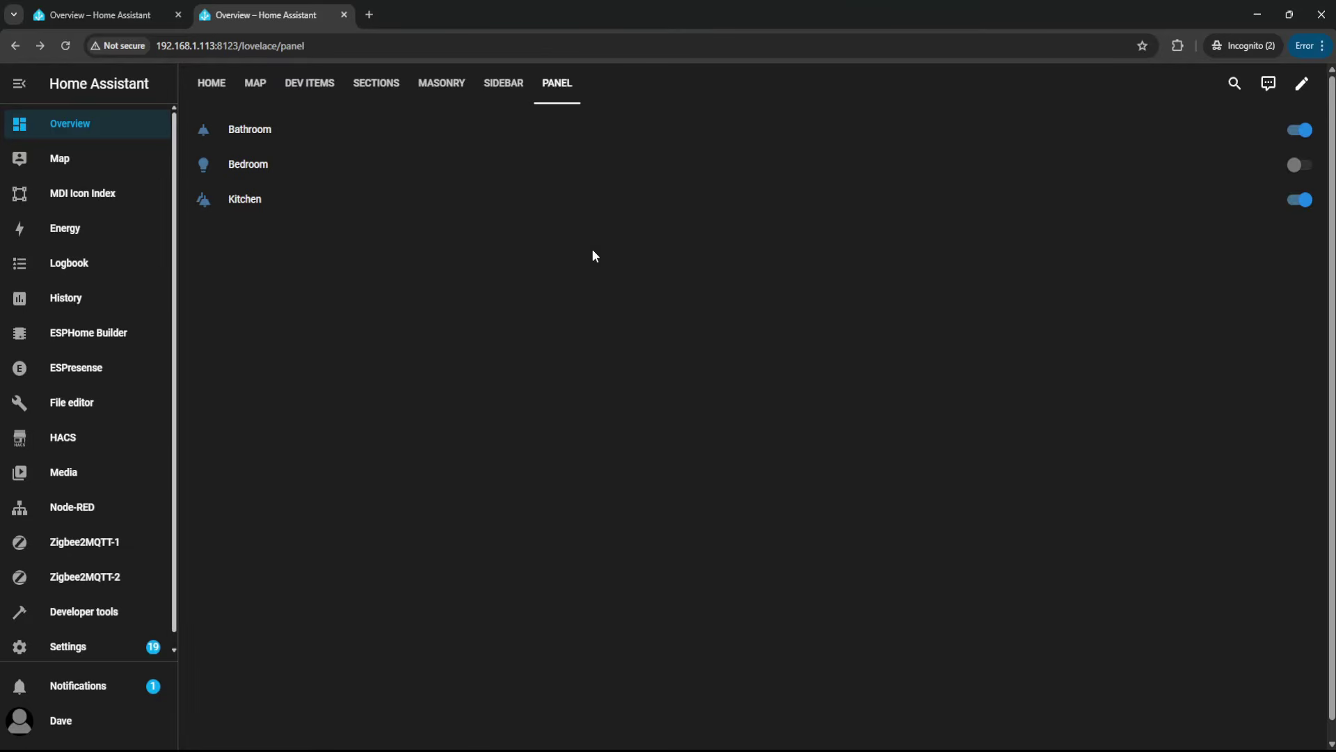
Compare how the Sections, Masonry, Sidebar and Panel views lay out their cards, ending on the Panel view
{"action": "left_click", "coordinate": [378, 85]}
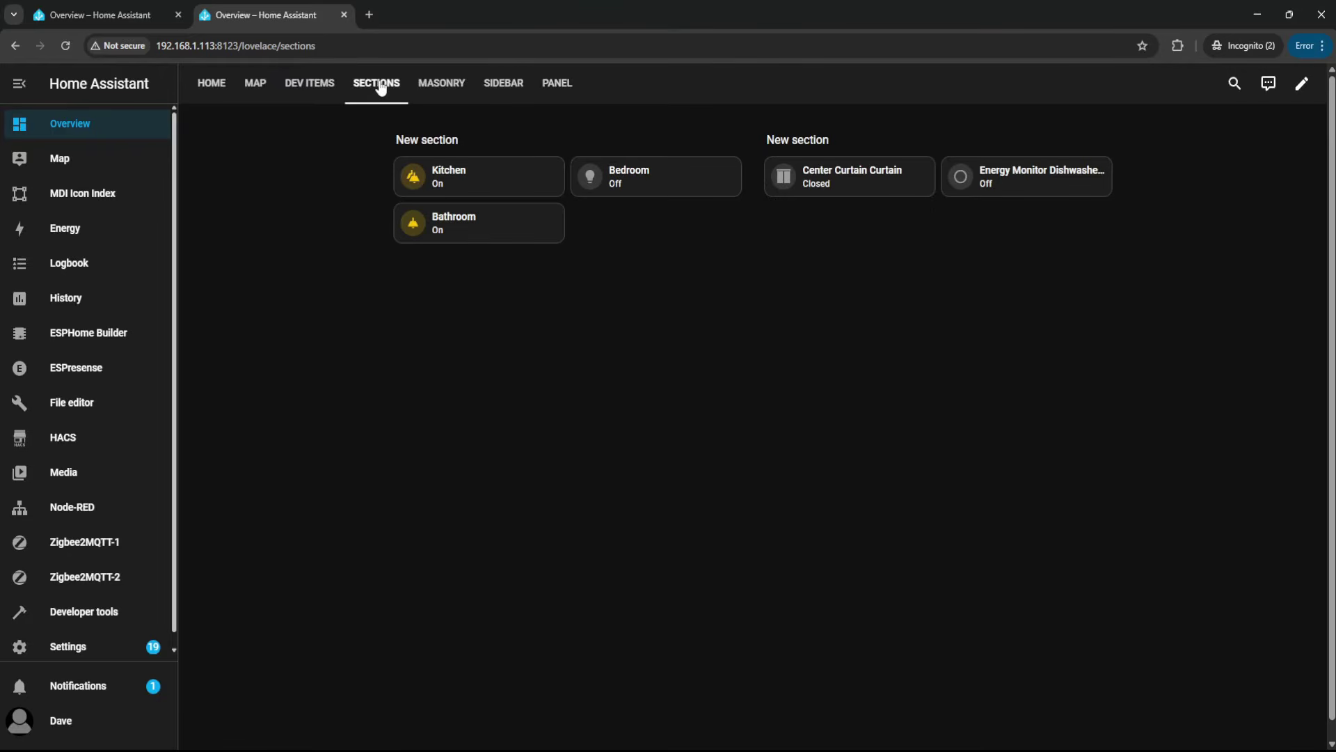
{"action": "left_click", "coordinate": [432, 91]}
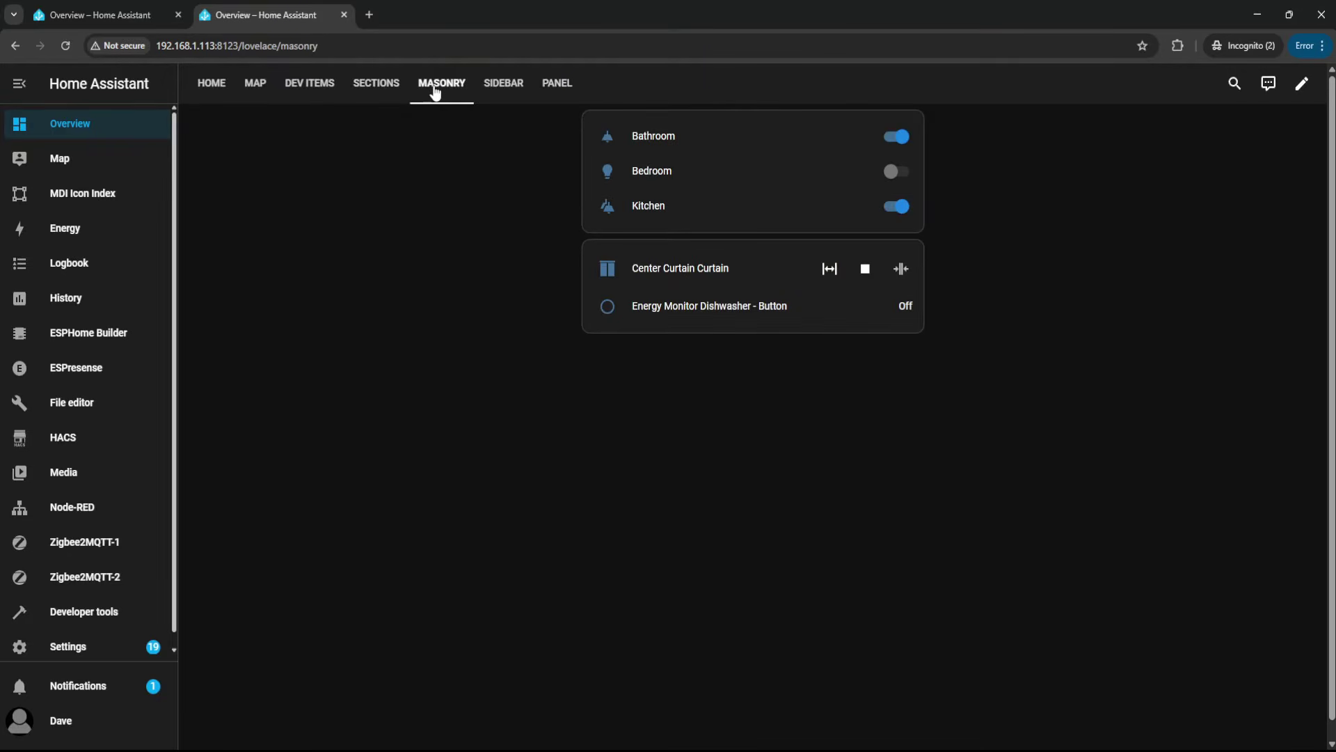
{"action": "left_click", "coordinate": [505, 94]}
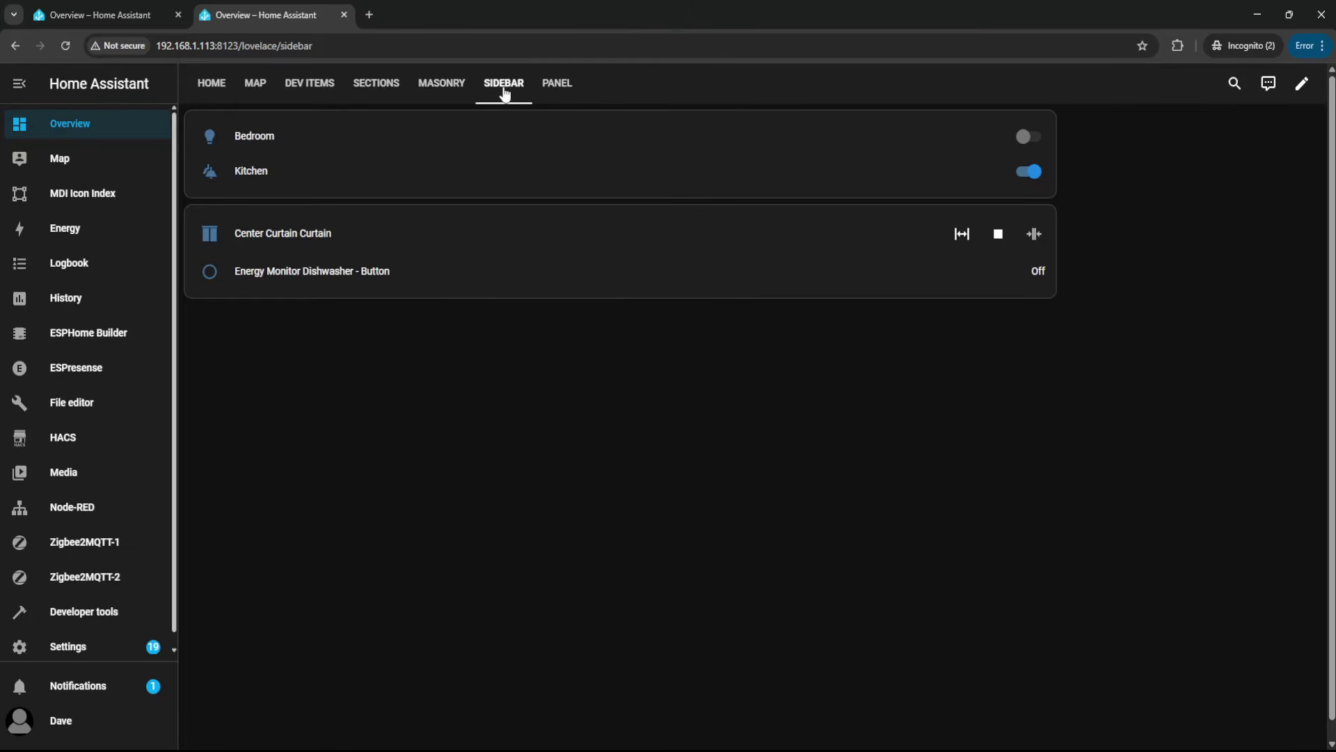
{"action": "left_click", "coordinate": [567, 87]}
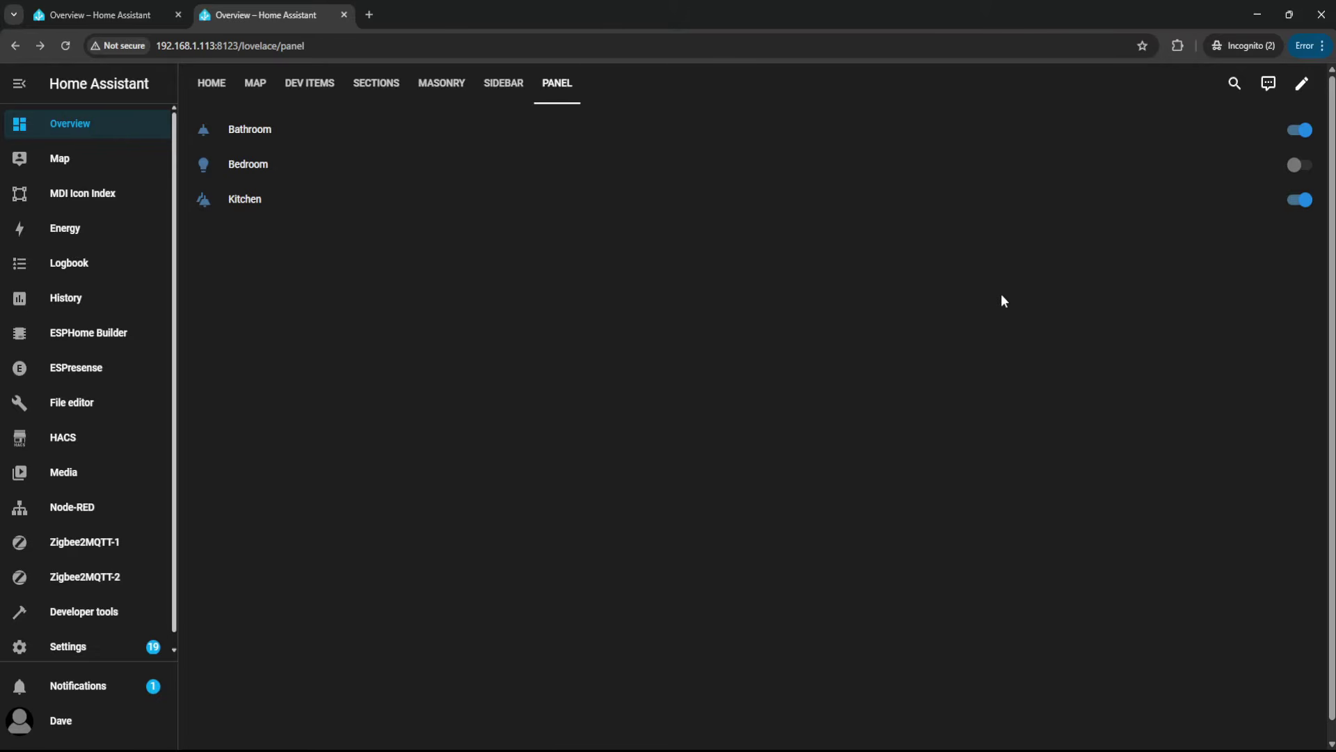
Reopen the dashboard for editing and add a Masonry view titled "Subview" with the subview option enabled
{"action": "left_click", "coordinate": [1300, 84]}
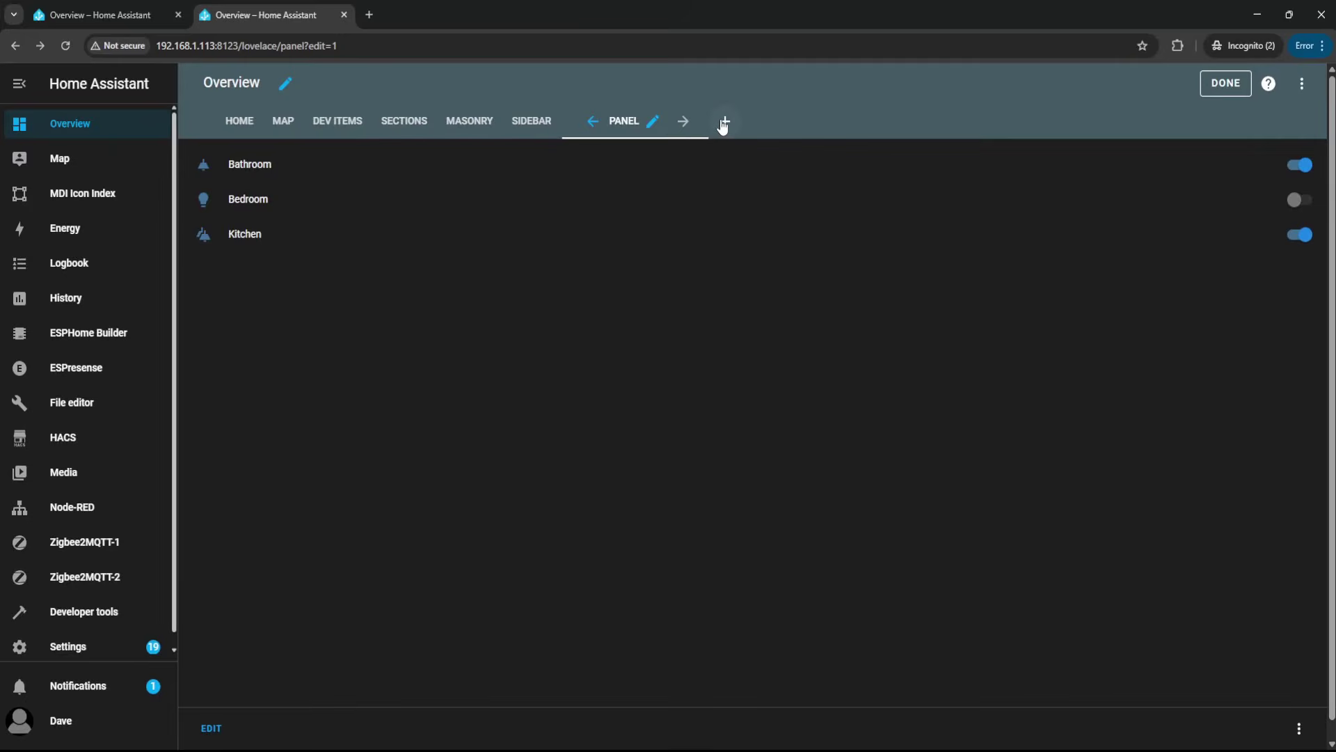
{"action": "left_click", "coordinate": [724, 122]}
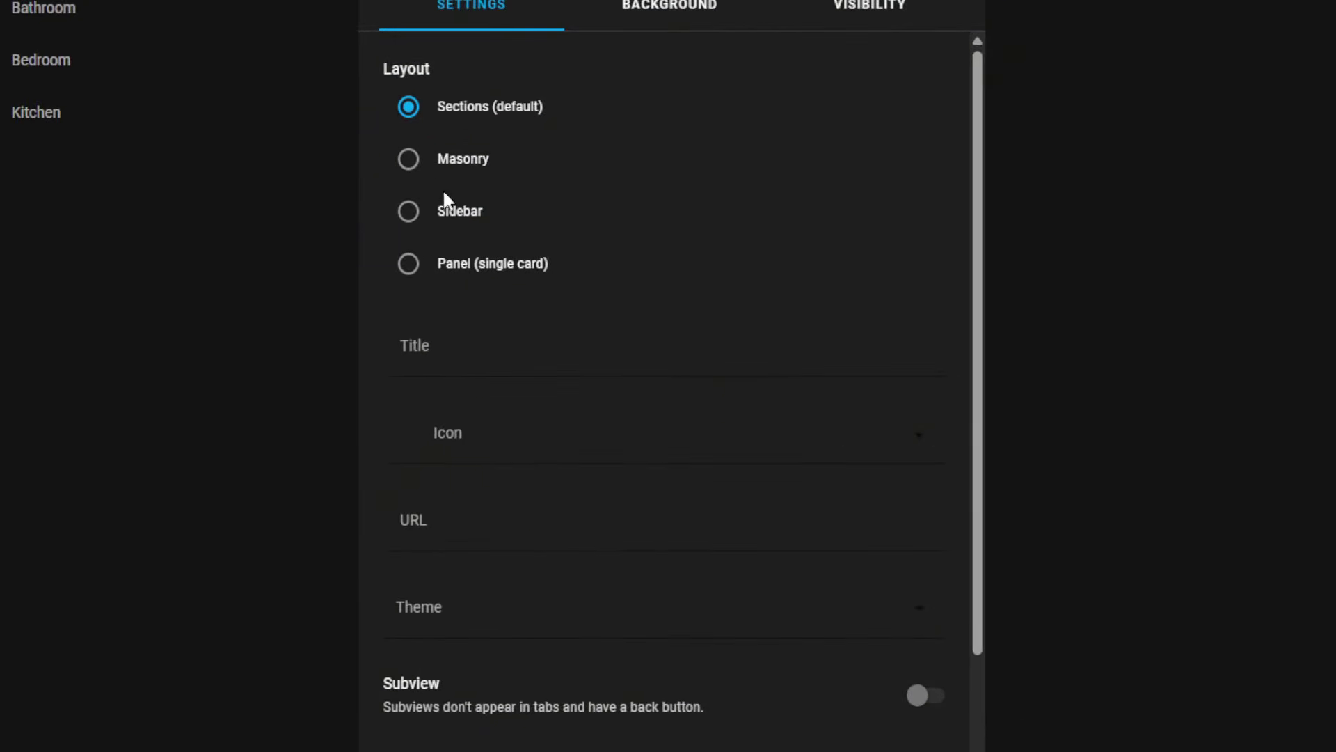
{"action": "left_click", "coordinate": [412, 171]}
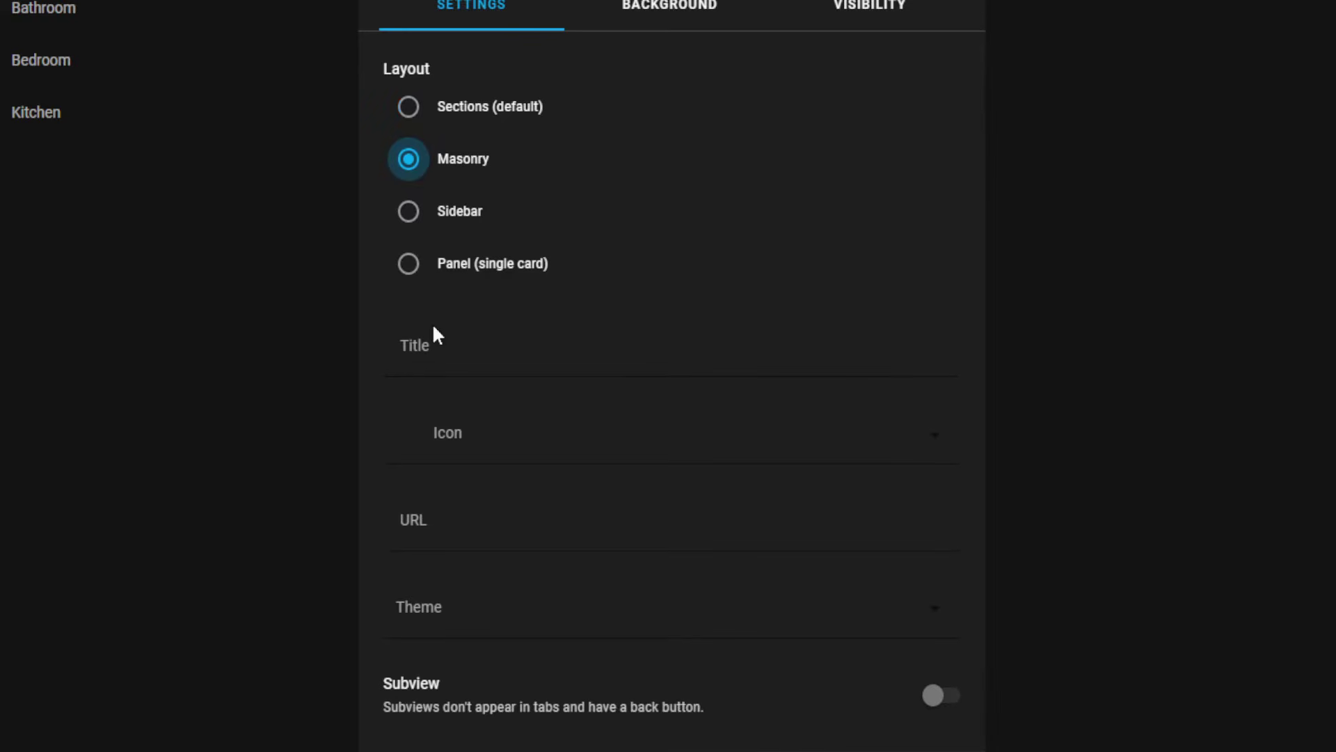
{"action": "left_click", "coordinate": [440, 352]}
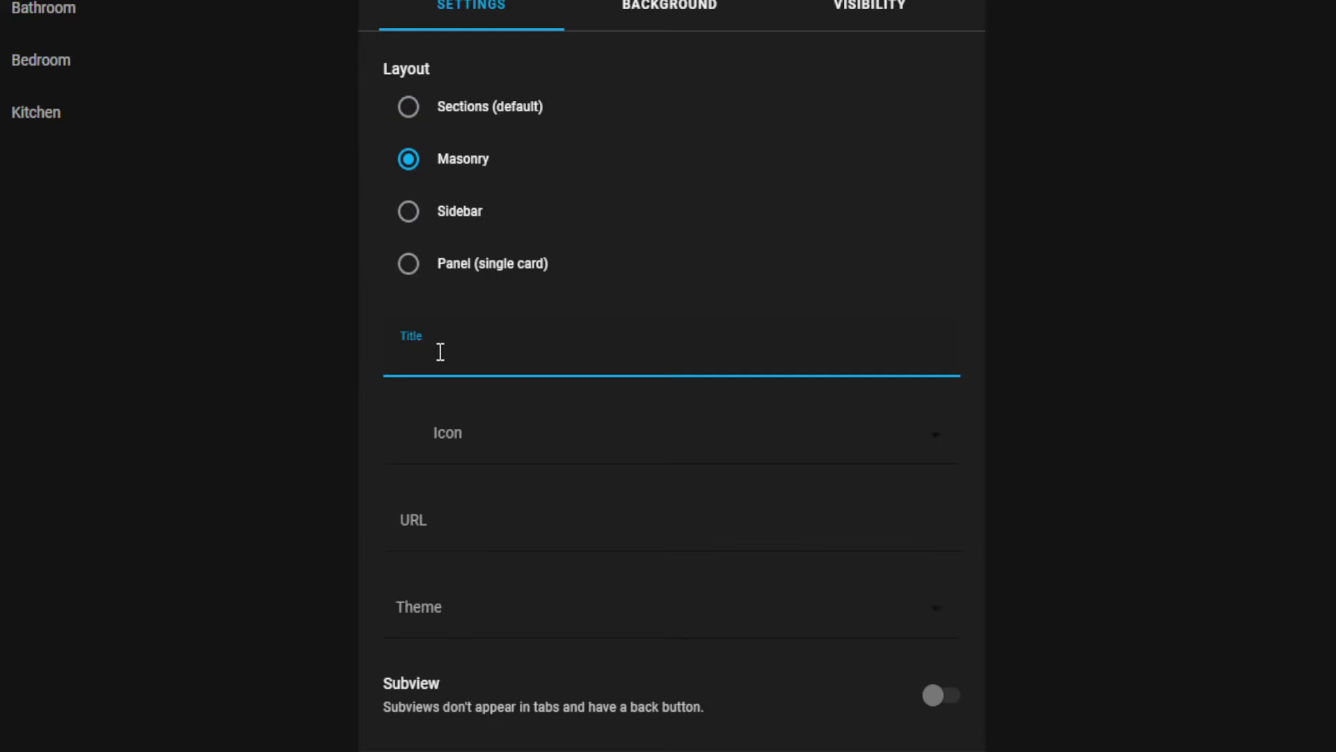
{"action": "type", "text": "s"}
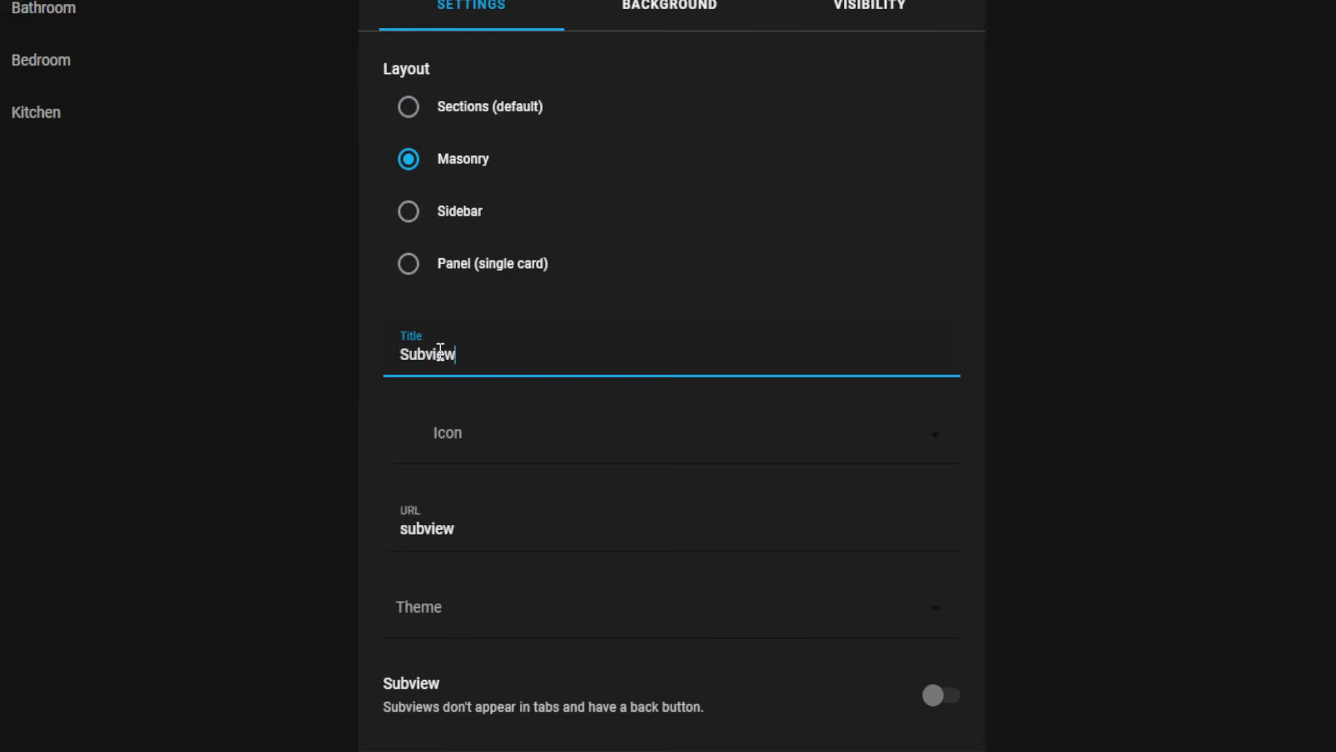
{"action": "left_click", "coordinate": [939, 696]}
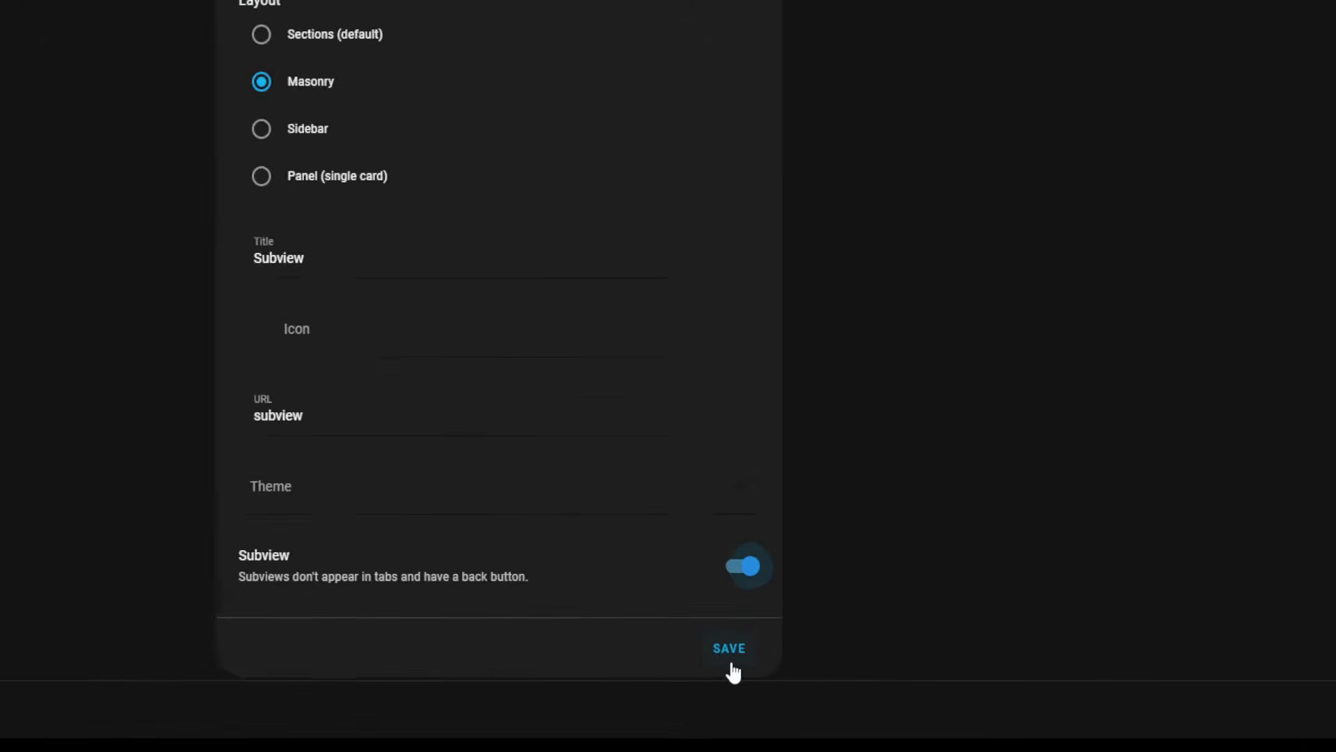
{"action": "left_click", "coordinate": [730, 651]}
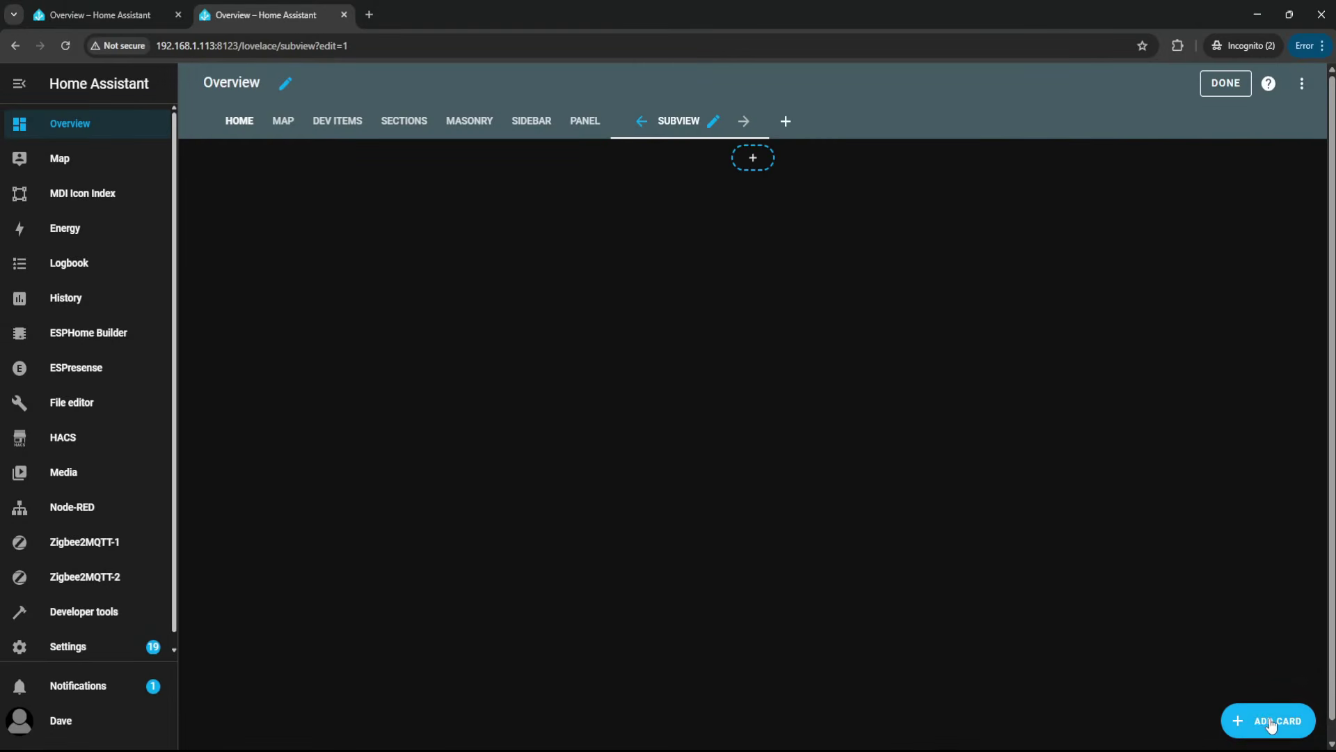
Add a Button card for the Kettle Start entity to the Subview view and finish editing the dashboard
{"action": "left_click", "coordinate": [1270, 722]}
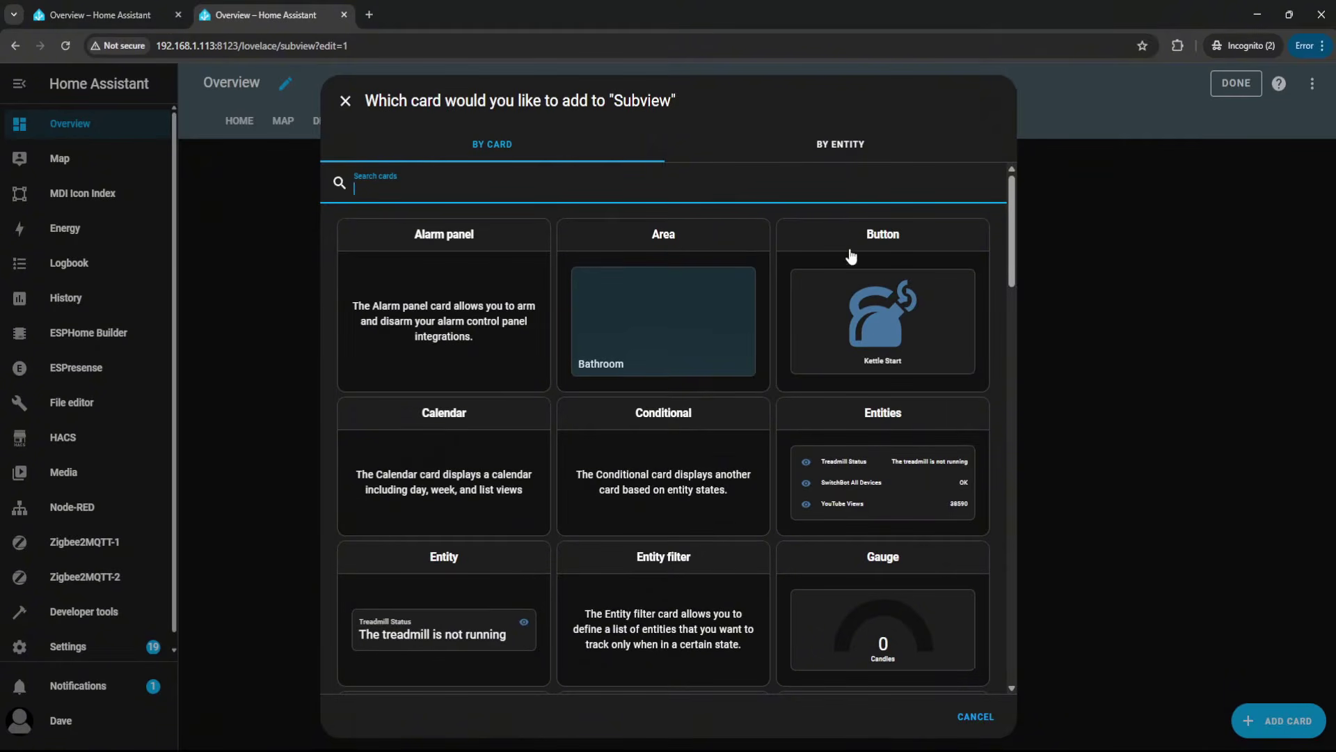
{"action": "left_click", "coordinate": [867, 322]}
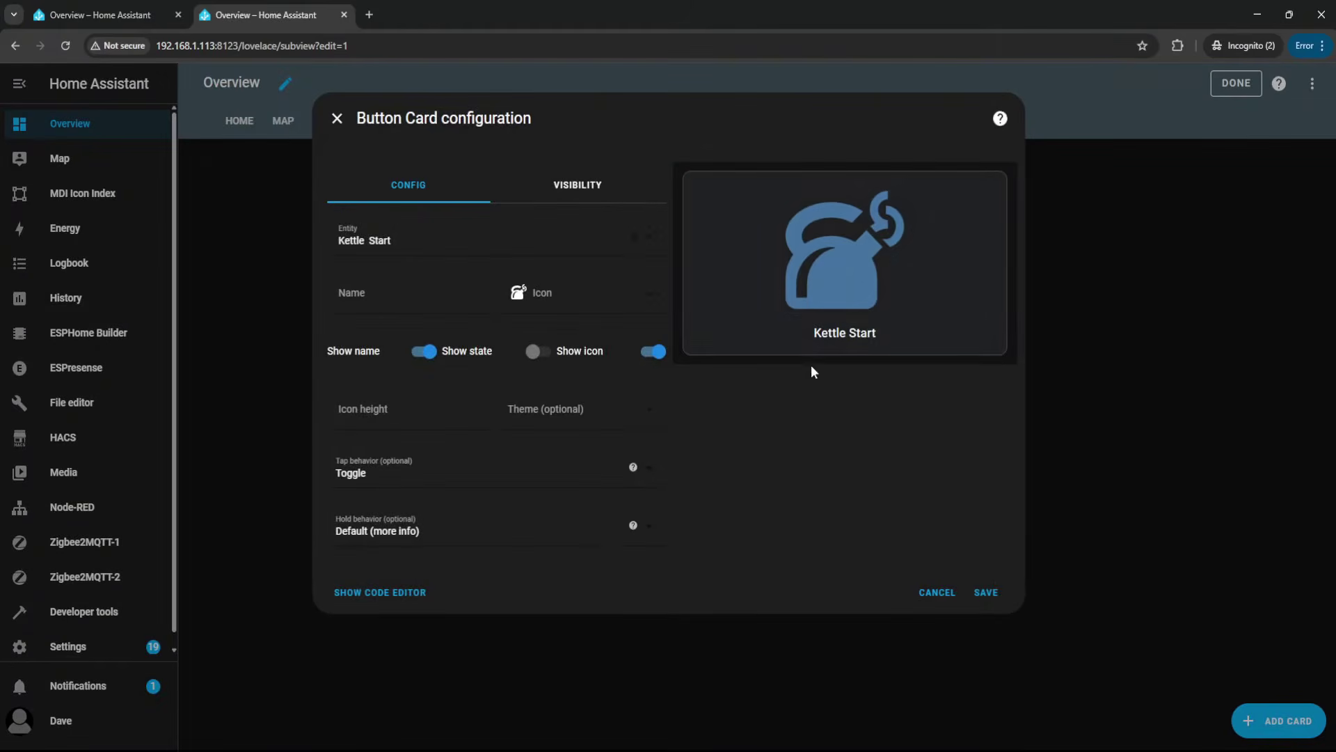
{"action": "left_click", "coordinate": [985, 593]}
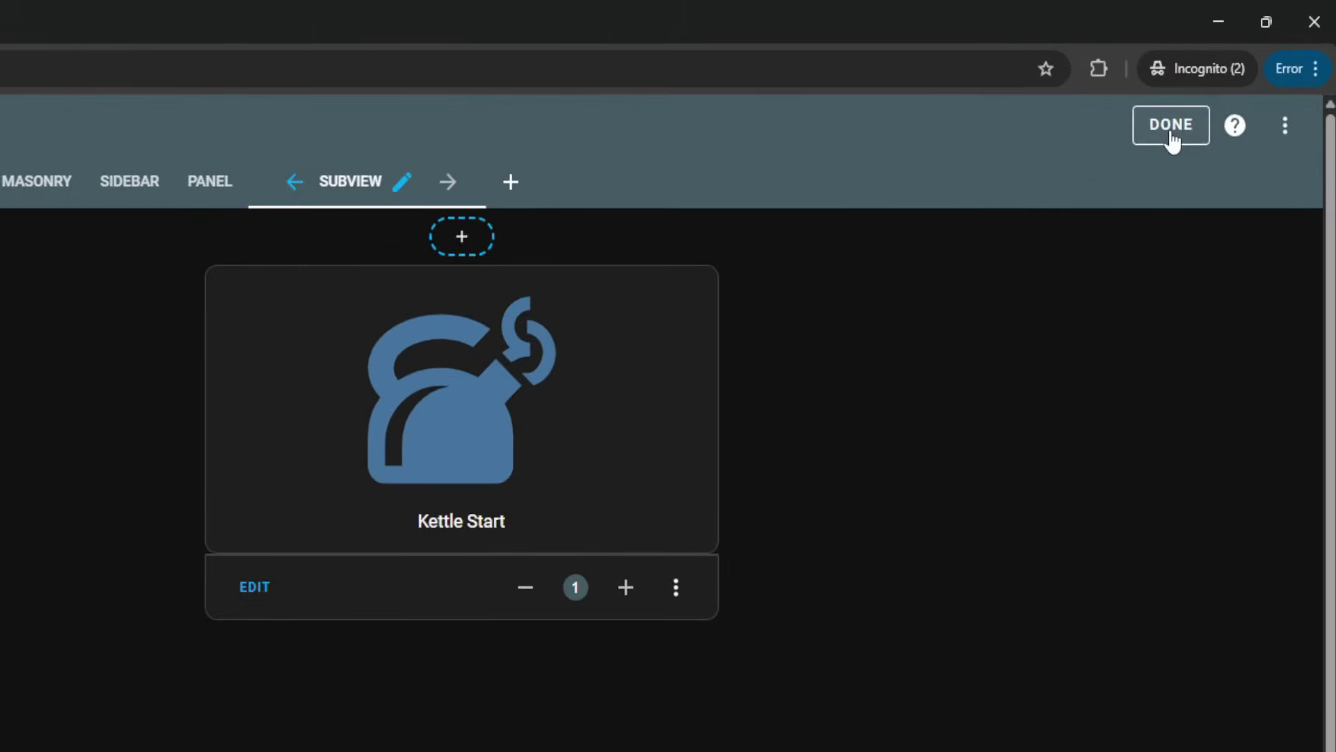
{"action": "left_click", "coordinate": [1218, 91]}
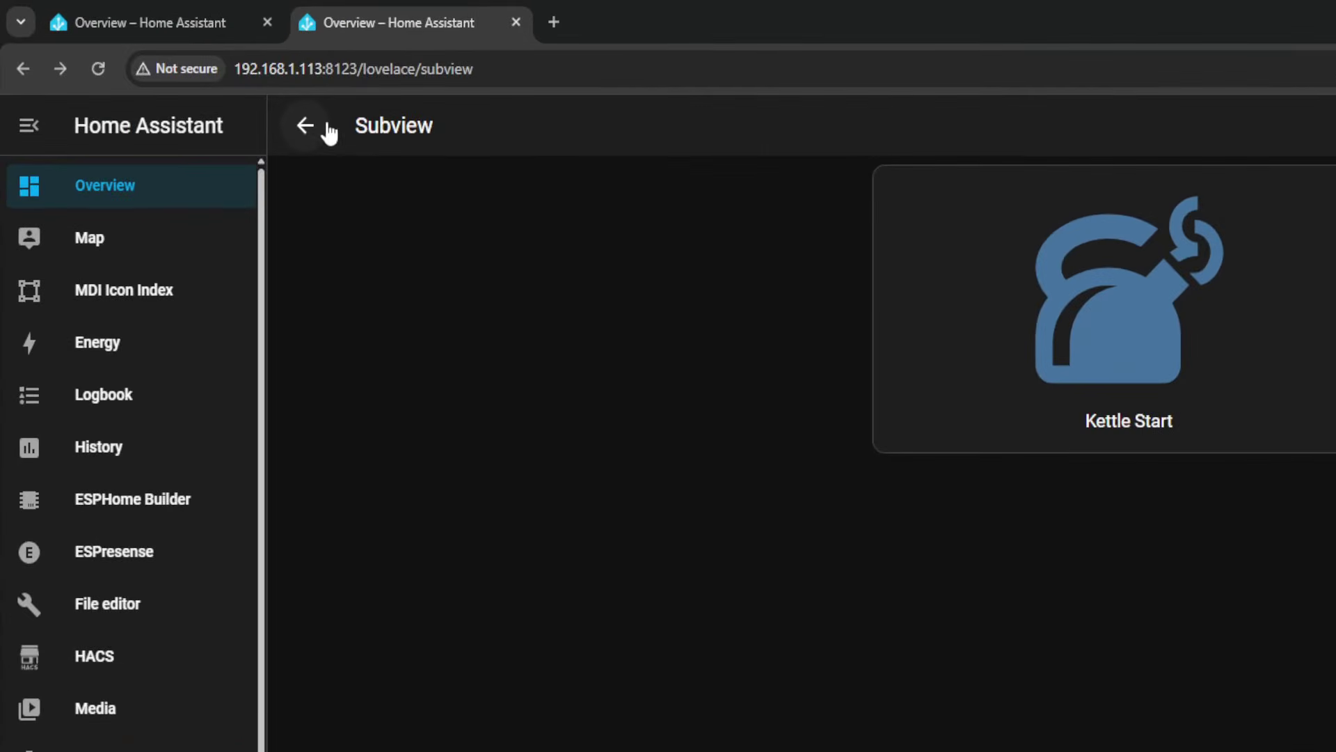
Return from the subview, open the Masonry view for editing and start a new Button card on it
{"action": "left_click", "coordinate": [304, 132]}
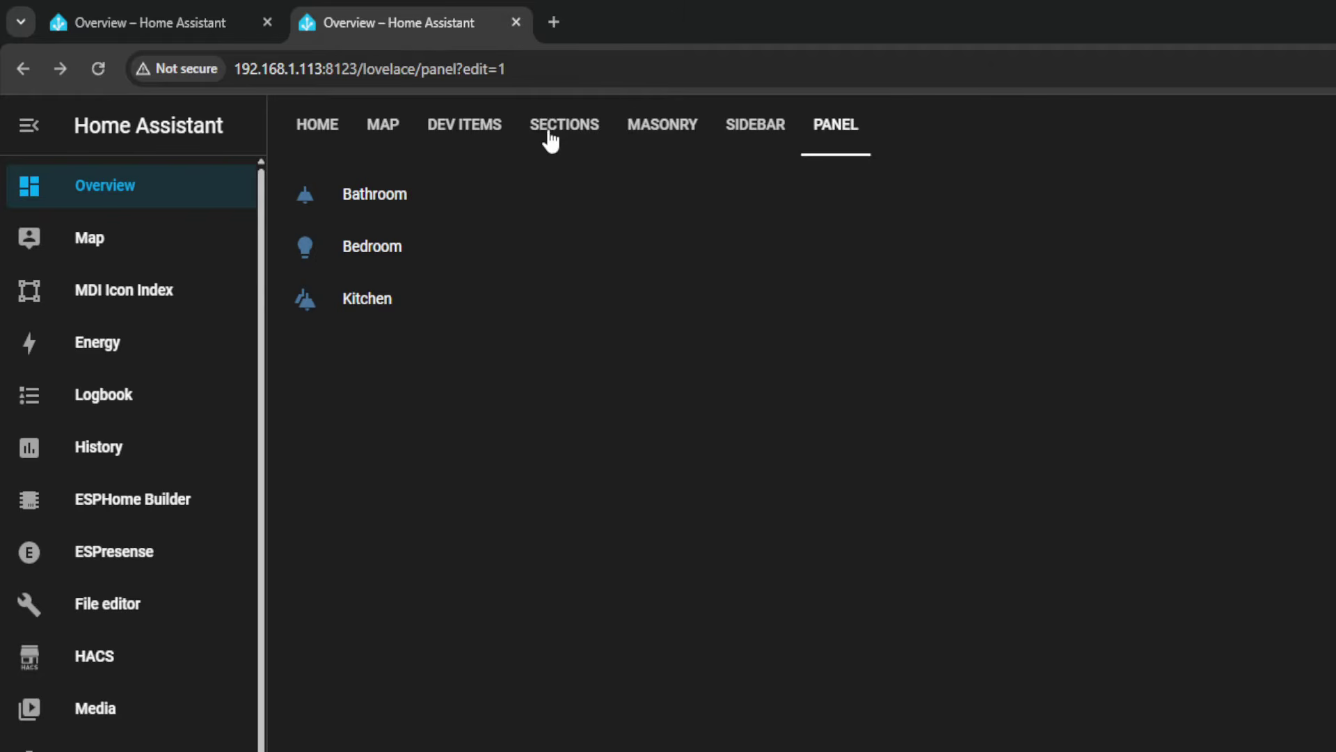
{"action": "left_click", "coordinate": [658, 136]}
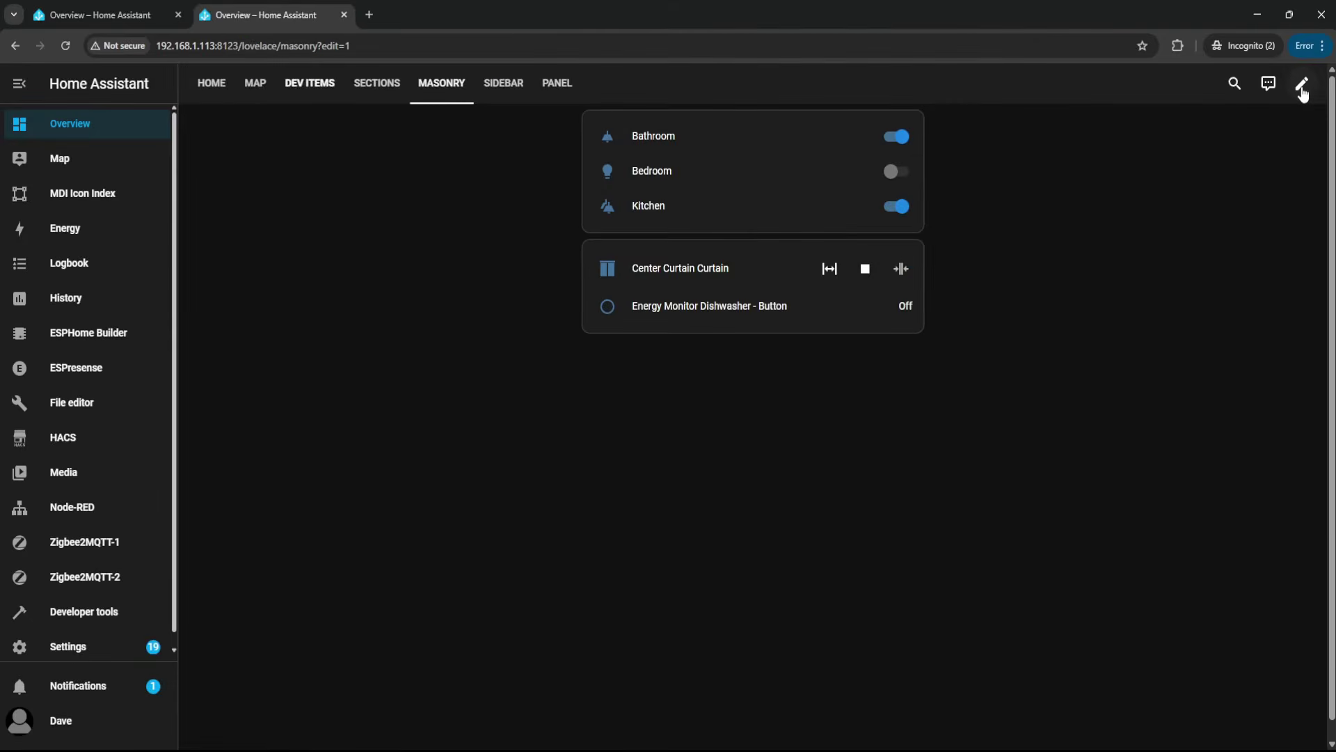
{"action": "left_click", "coordinate": [1333, 91]}
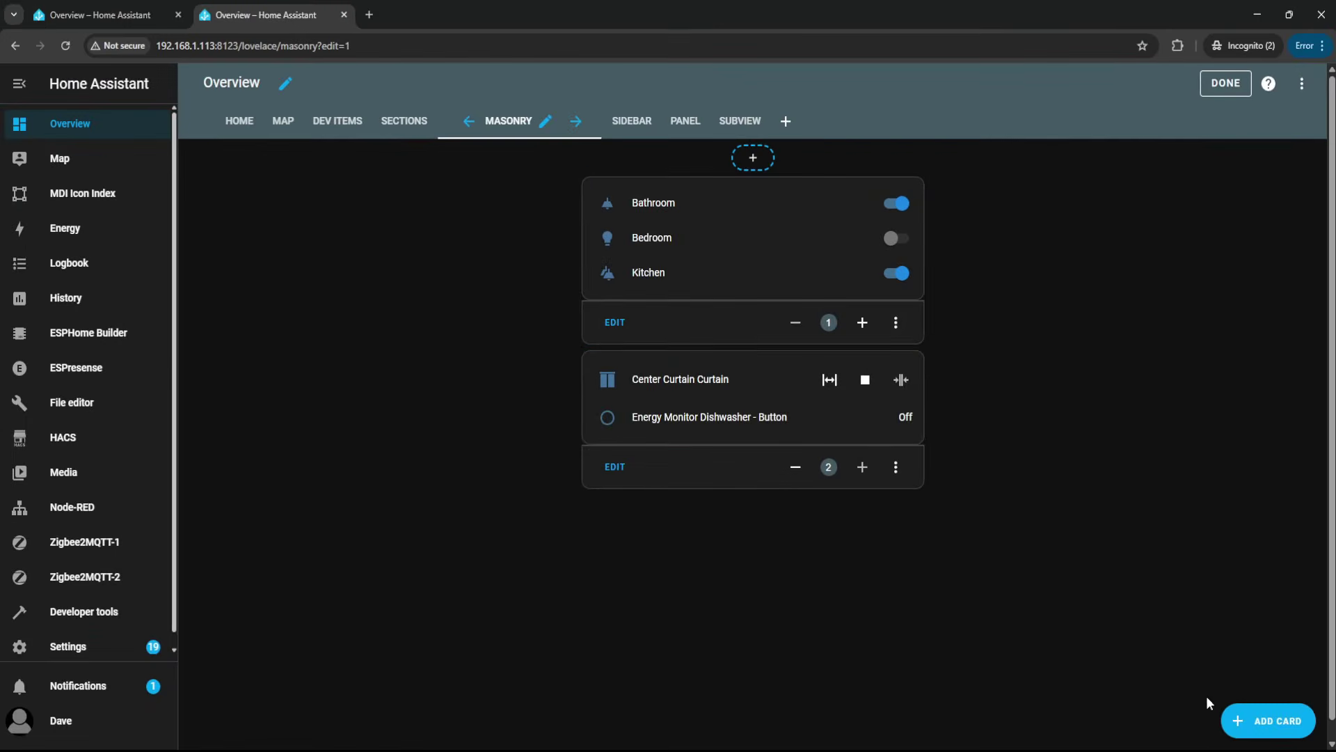
{"action": "left_click", "coordinate": [1239, 722]}
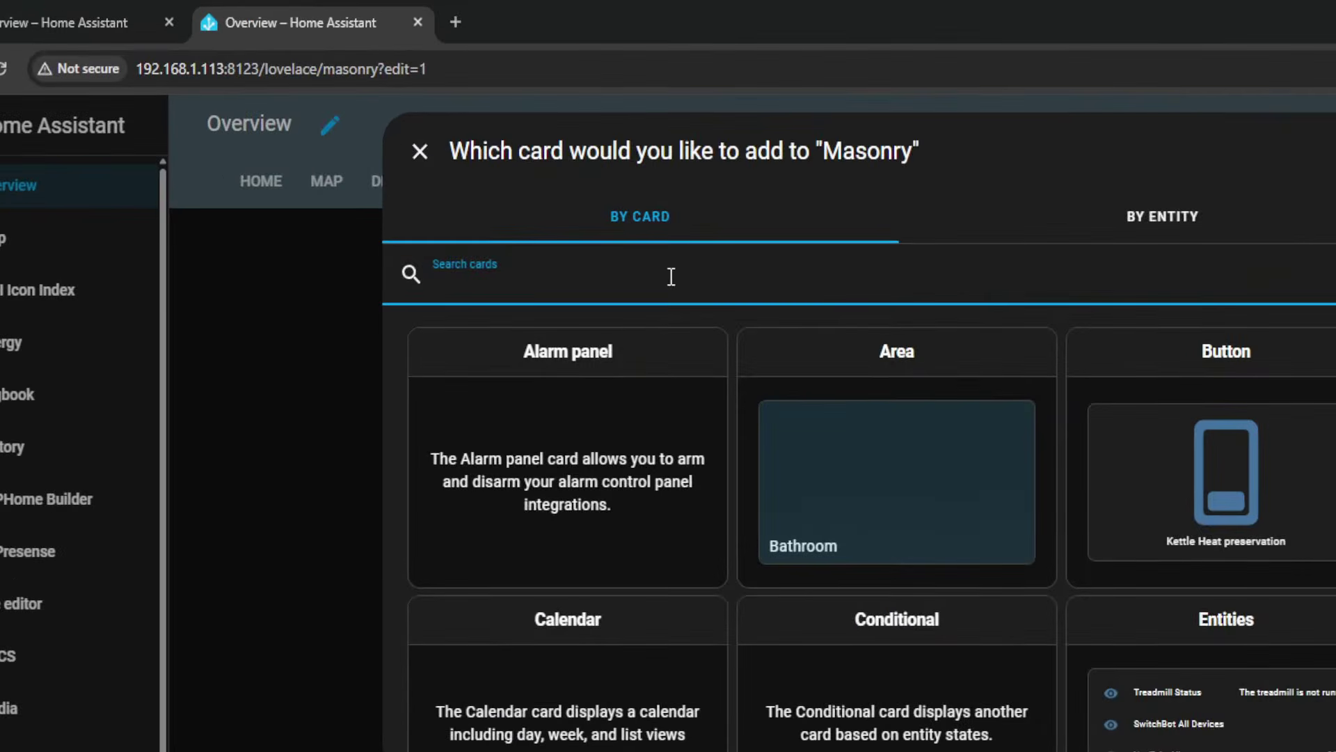
{"action": "type", "text": "button"}
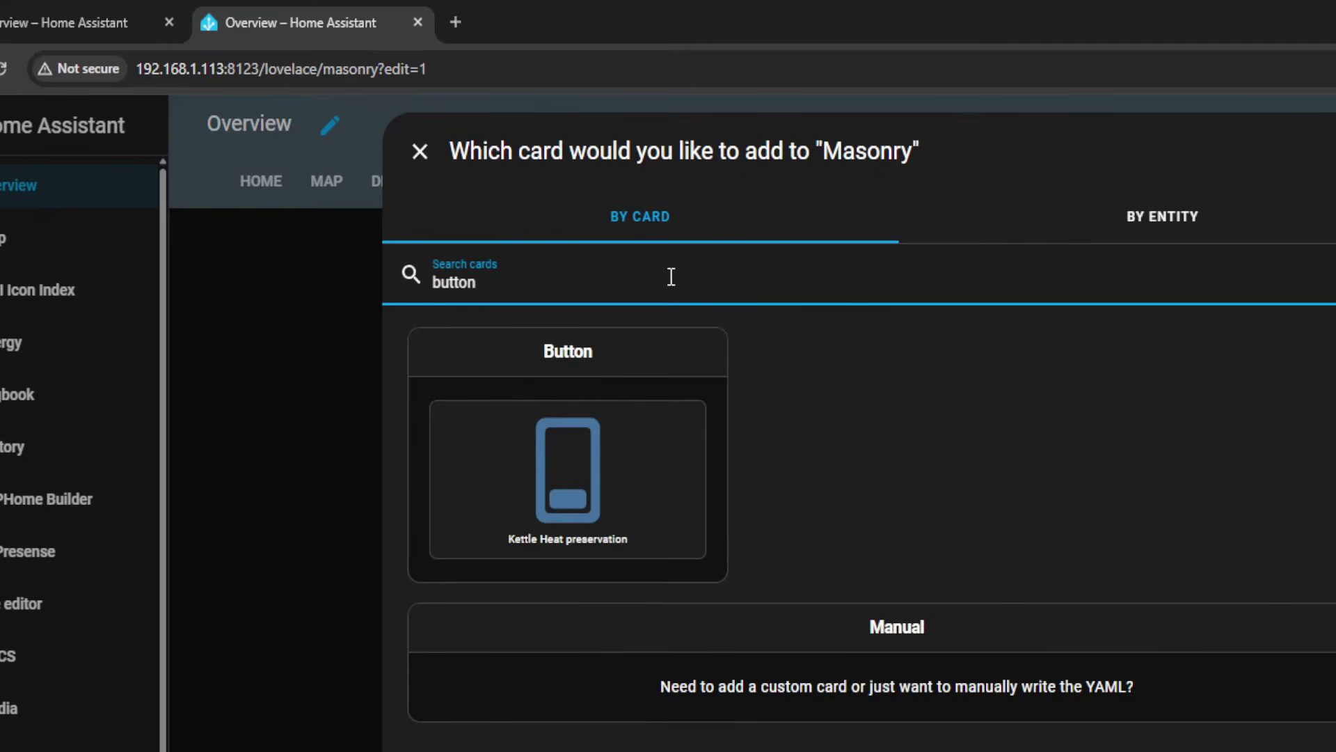
{"action": "left_click", "coordinate": [569, 475]}
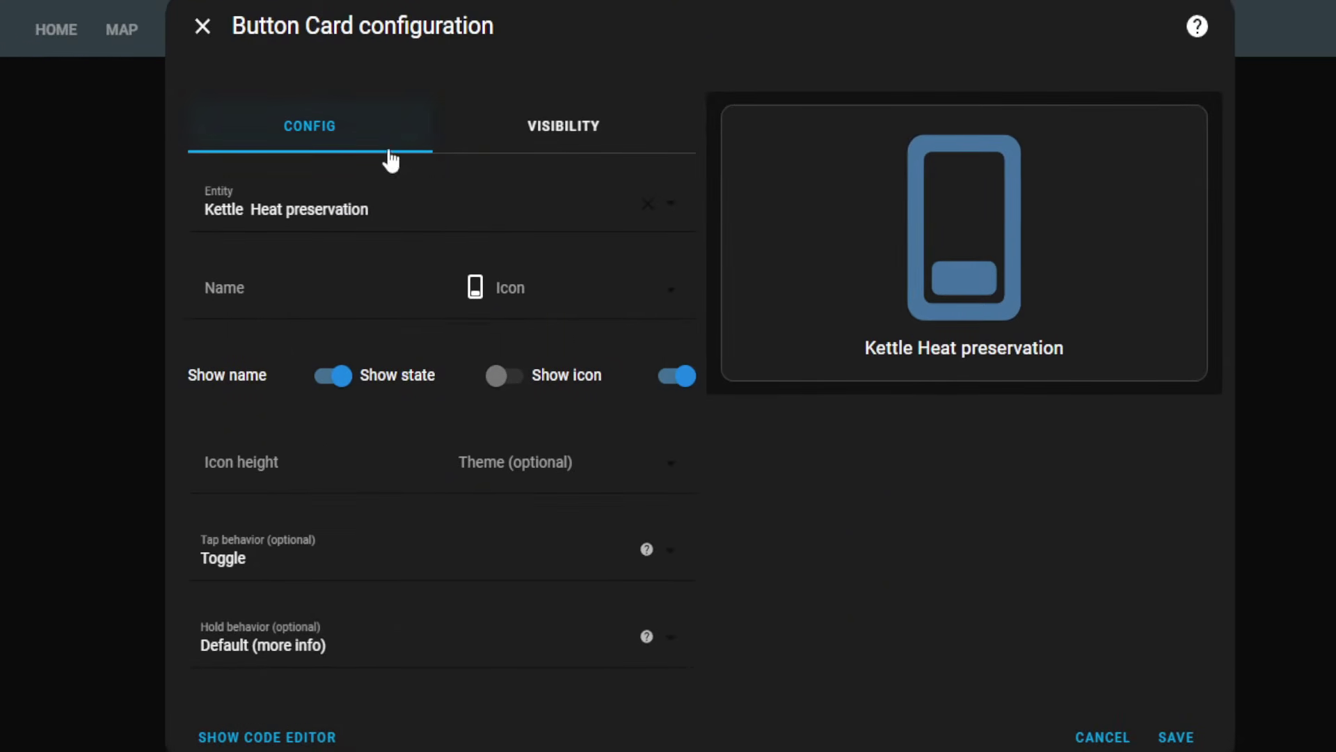
Clear the Button card's entity and set its icon to mdi:arrow-right-bold
{"action": "left_click", "coordinate": [648, 209]}
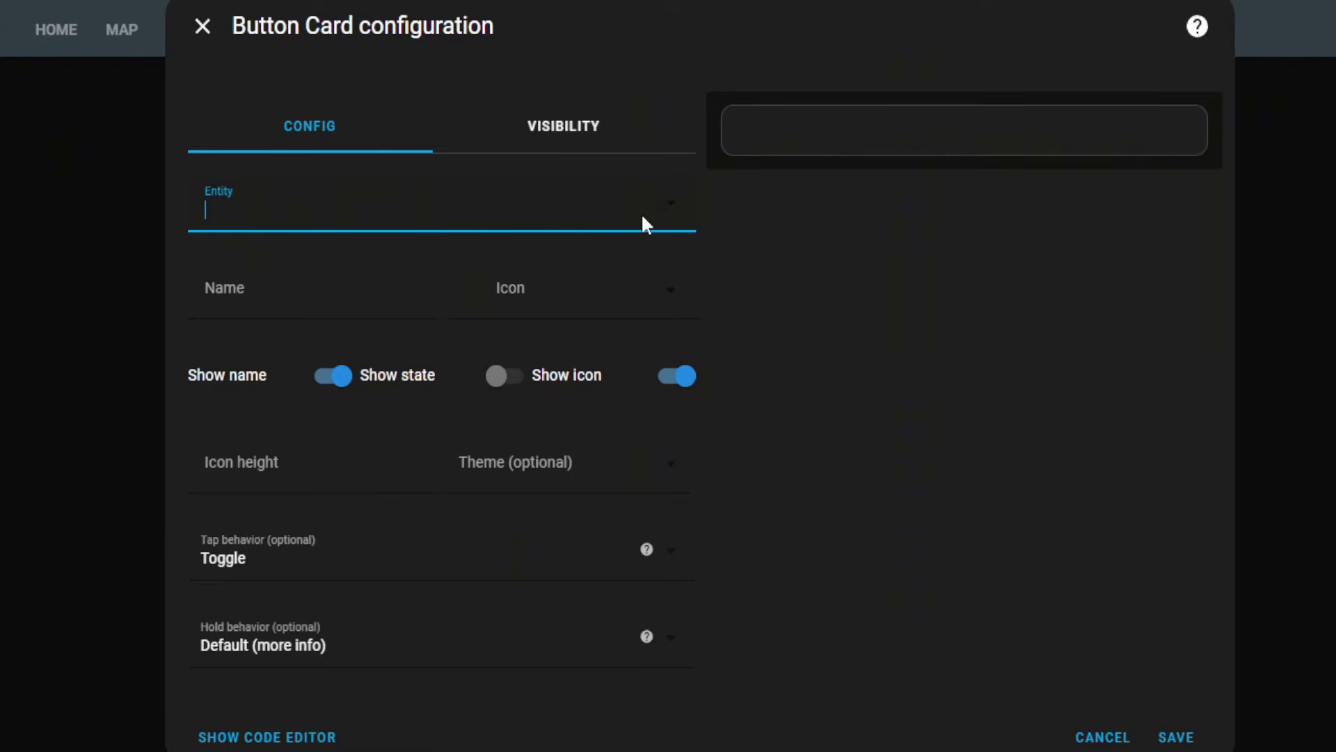
{"action": "left_click", "coordinate": [578, 295]}
{"action": "type", "text": "mdi:arrow-right-bold"}
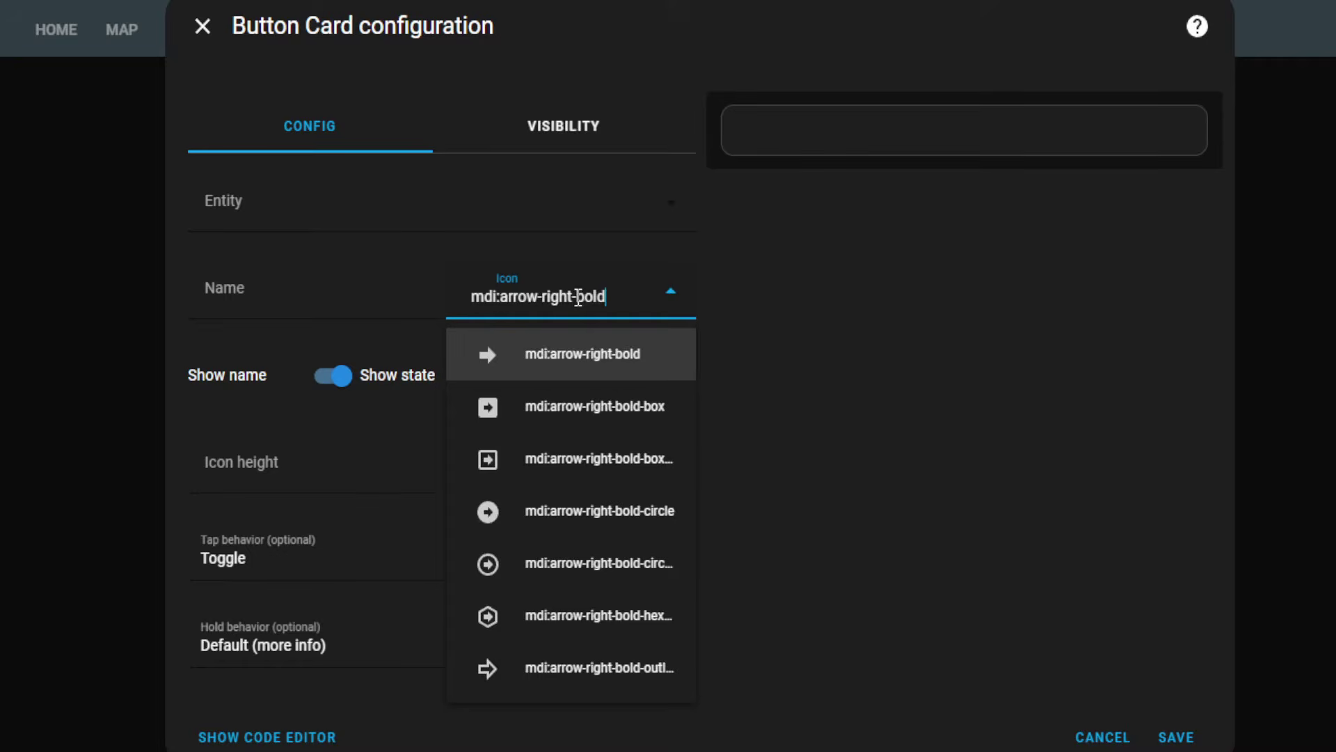
{"action": "left_click", "coordinate": [559, 355]}
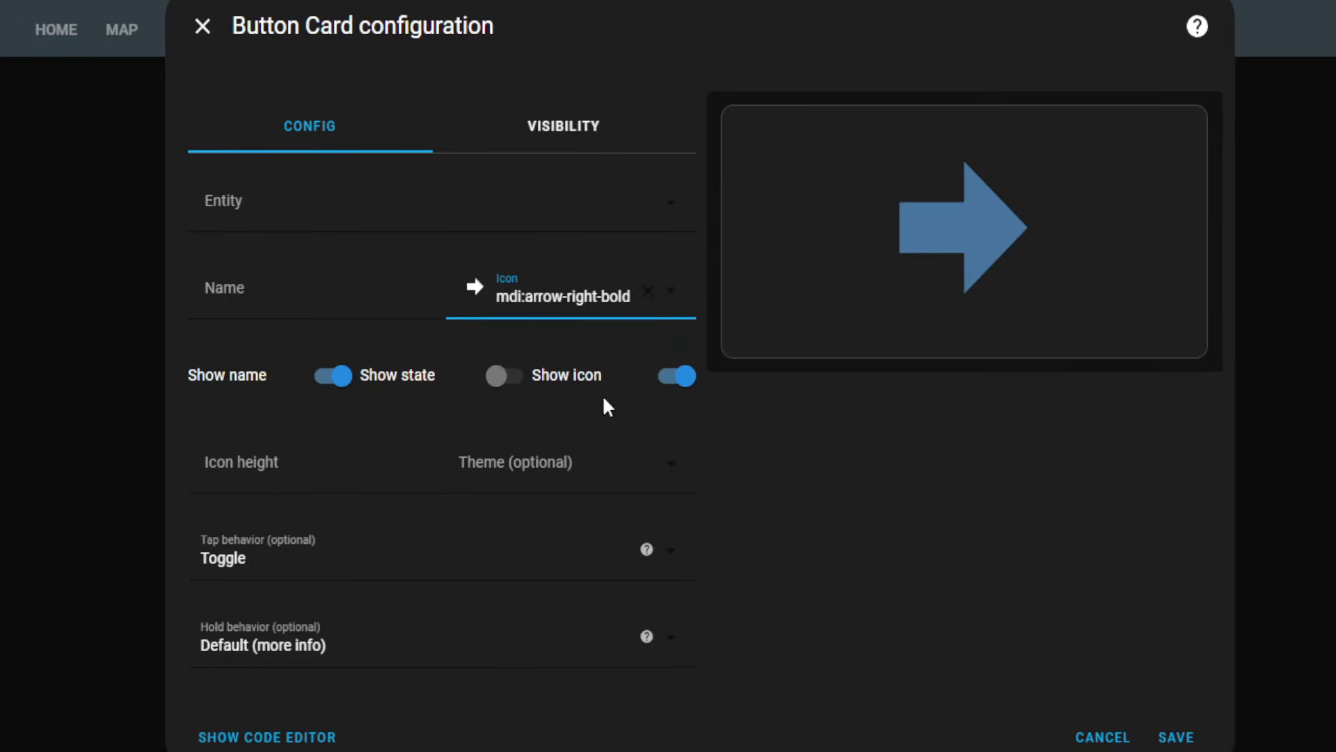
Set the Button card's tap behavior to Navigate
{"action": "left_click", "coordinate": [376, 547]}
{"action": "left_click", "coordinate": [796, 594]}
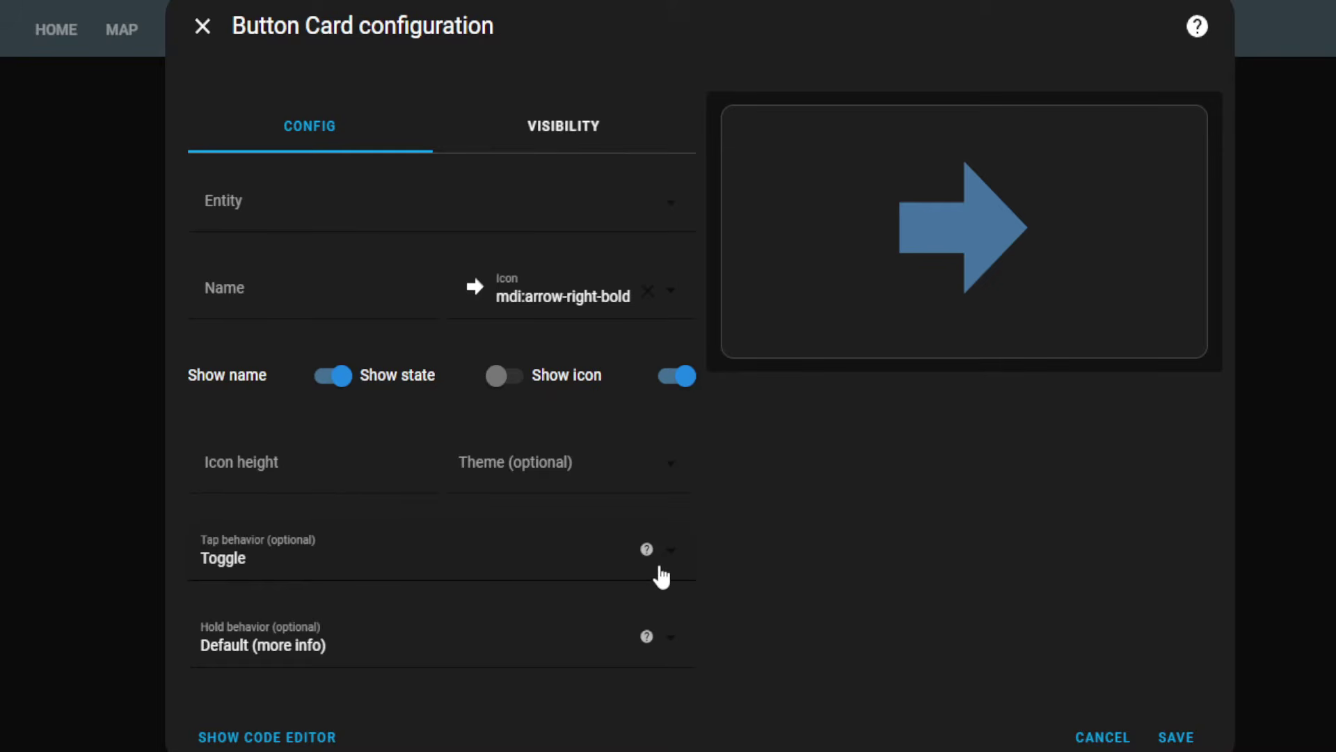
{"action": "left_click", "coordinate": [673, 557]}
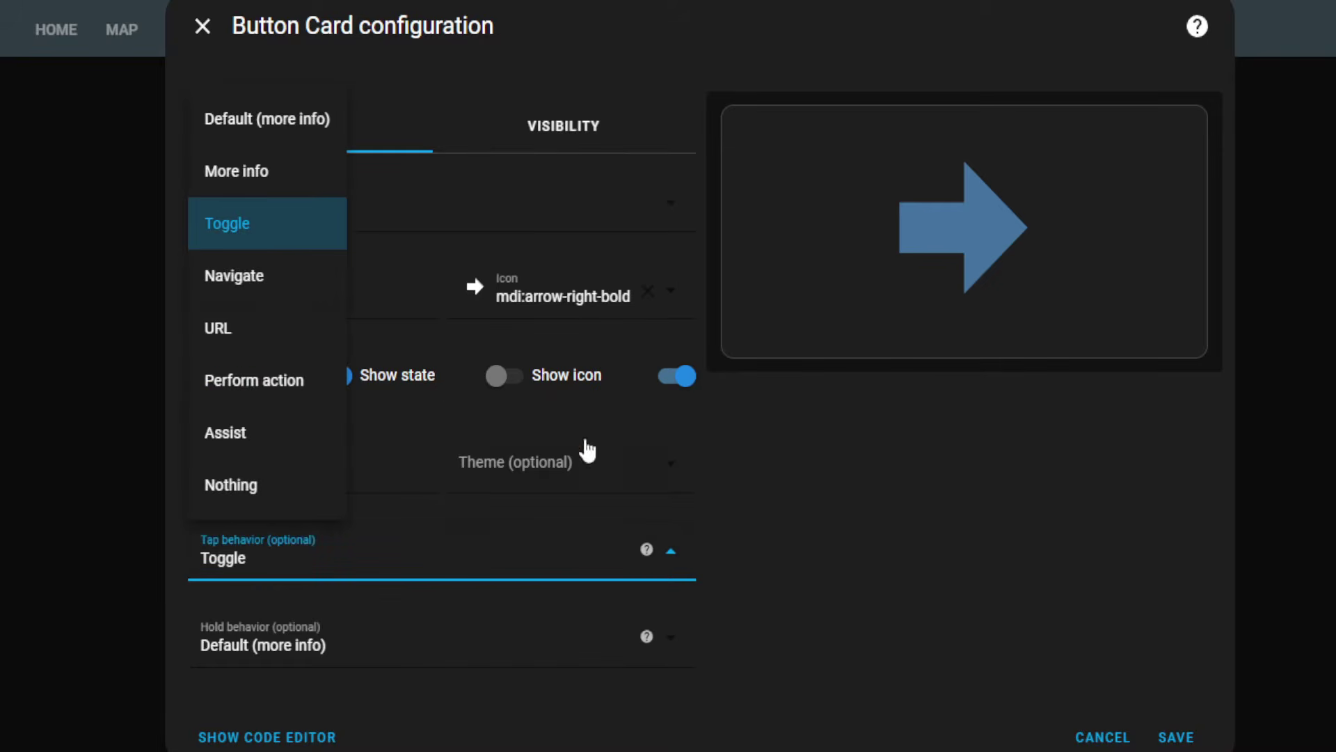
{"action": "left_click", "coordinate": [259, 286]}
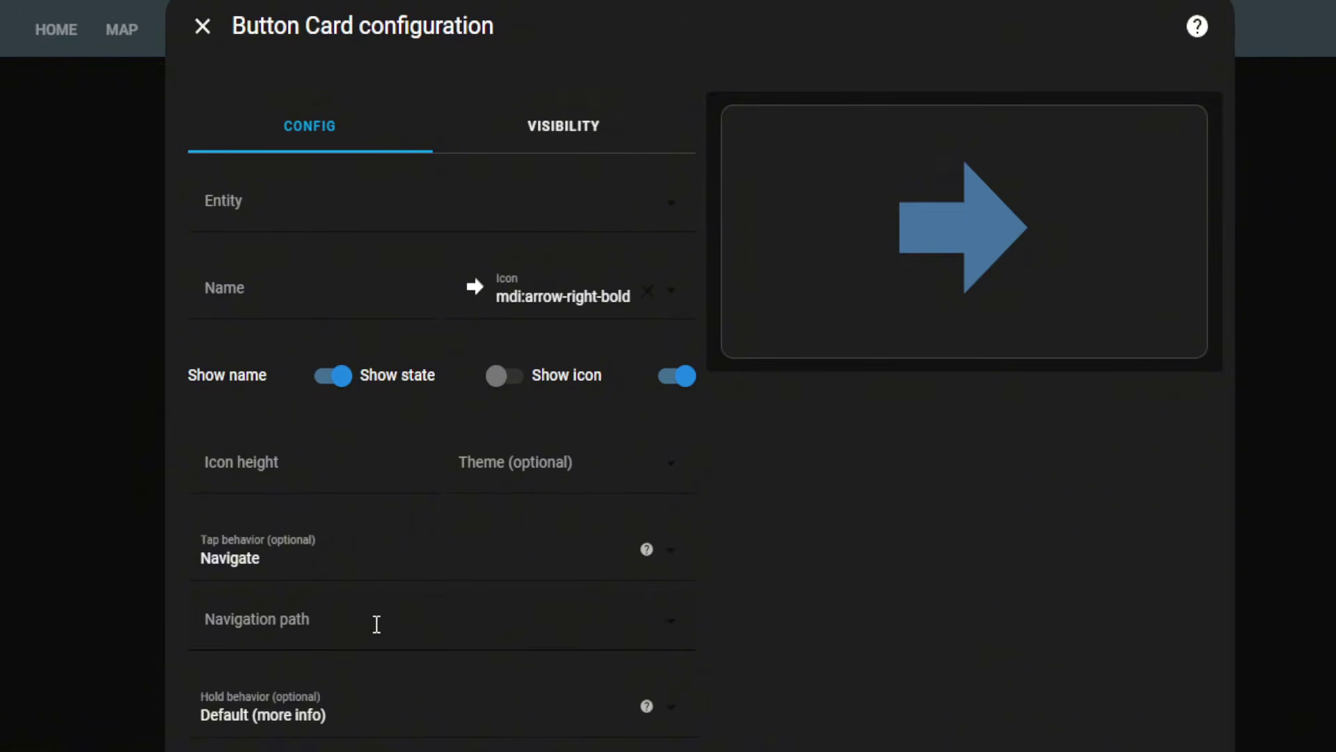
Set the Button card's navigation path to /lovelace/subview, save the card and finish editing the dashboard
{"action": "left_click", "coordinate": [662, 626]}
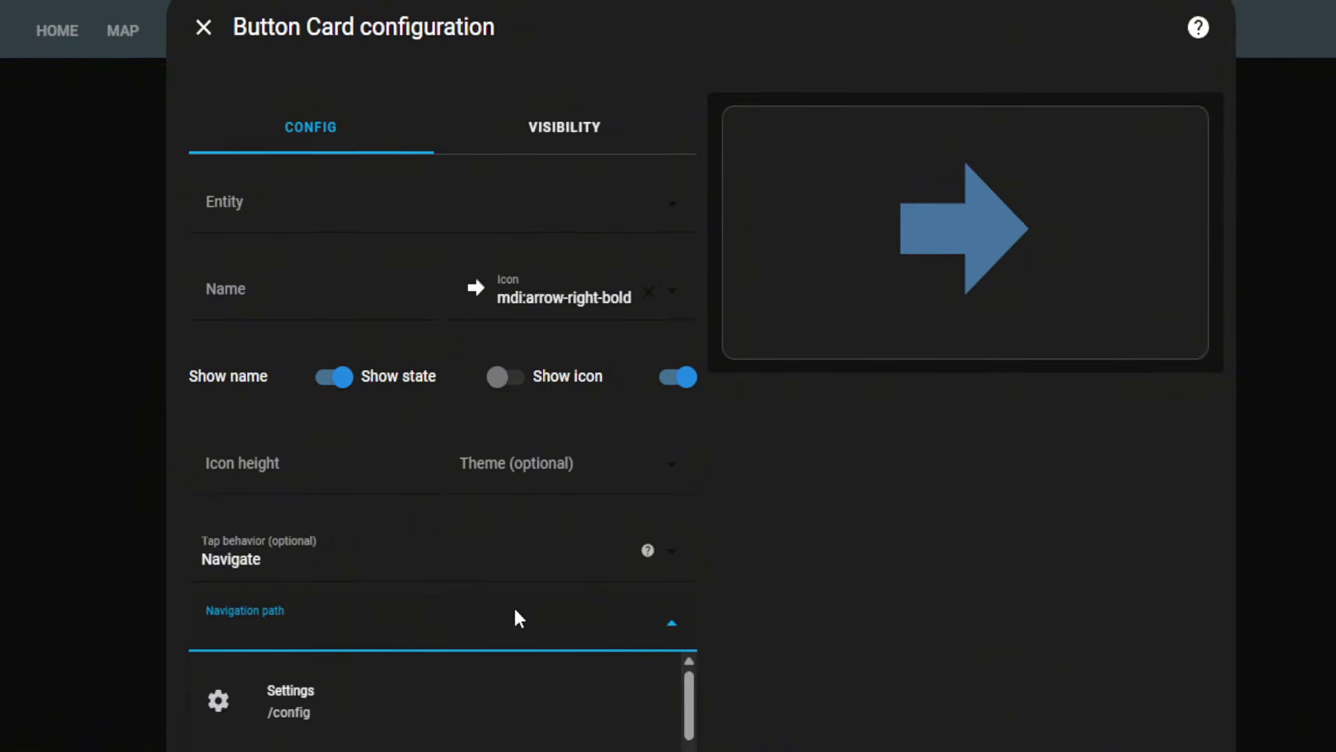
{"action": "scroll", "coordinate": [390, 647], "scroll_direction": "down", "scroll_amount": 1}
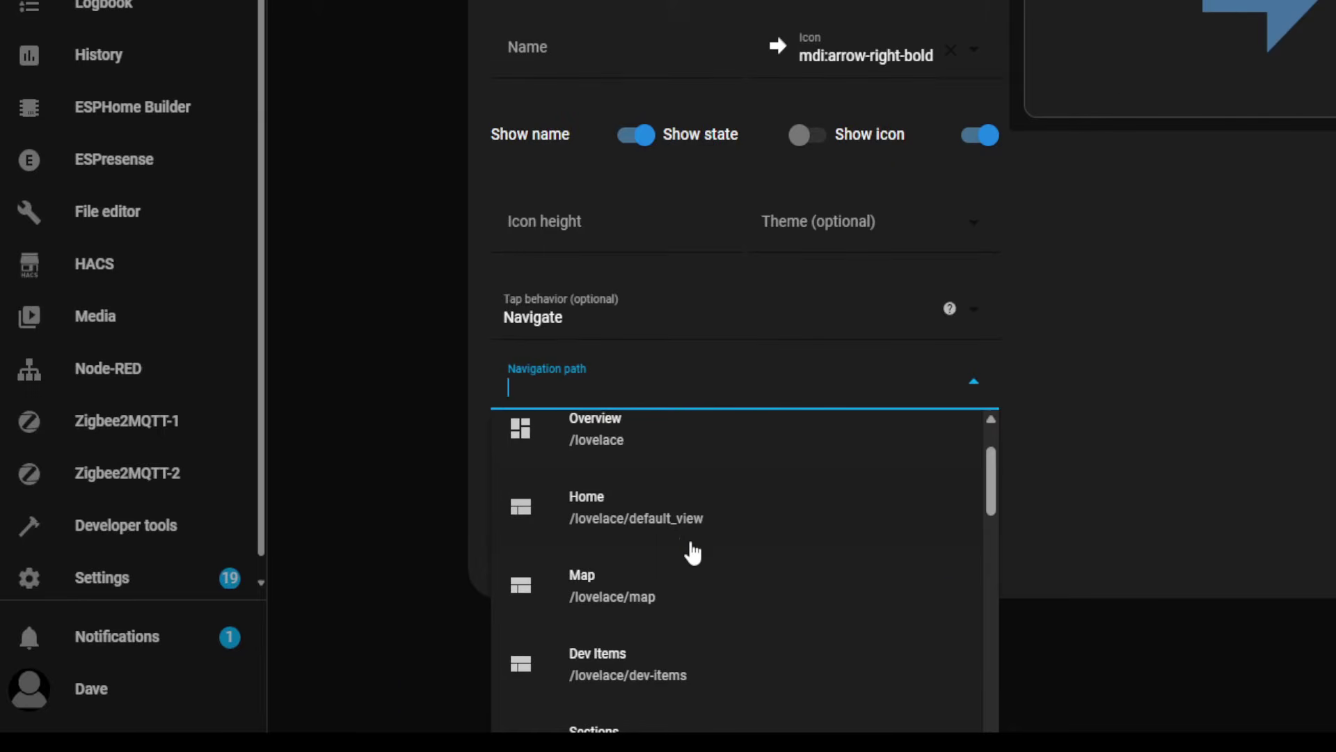
{"action": "scroll", "coordinate": [693, 553], "scroll_direction": "down", "scroll_amount": 3}
{"action": "scroll", "coordinate": [693, 553], "scroll_direction": "down", "scroll_amount": 3}
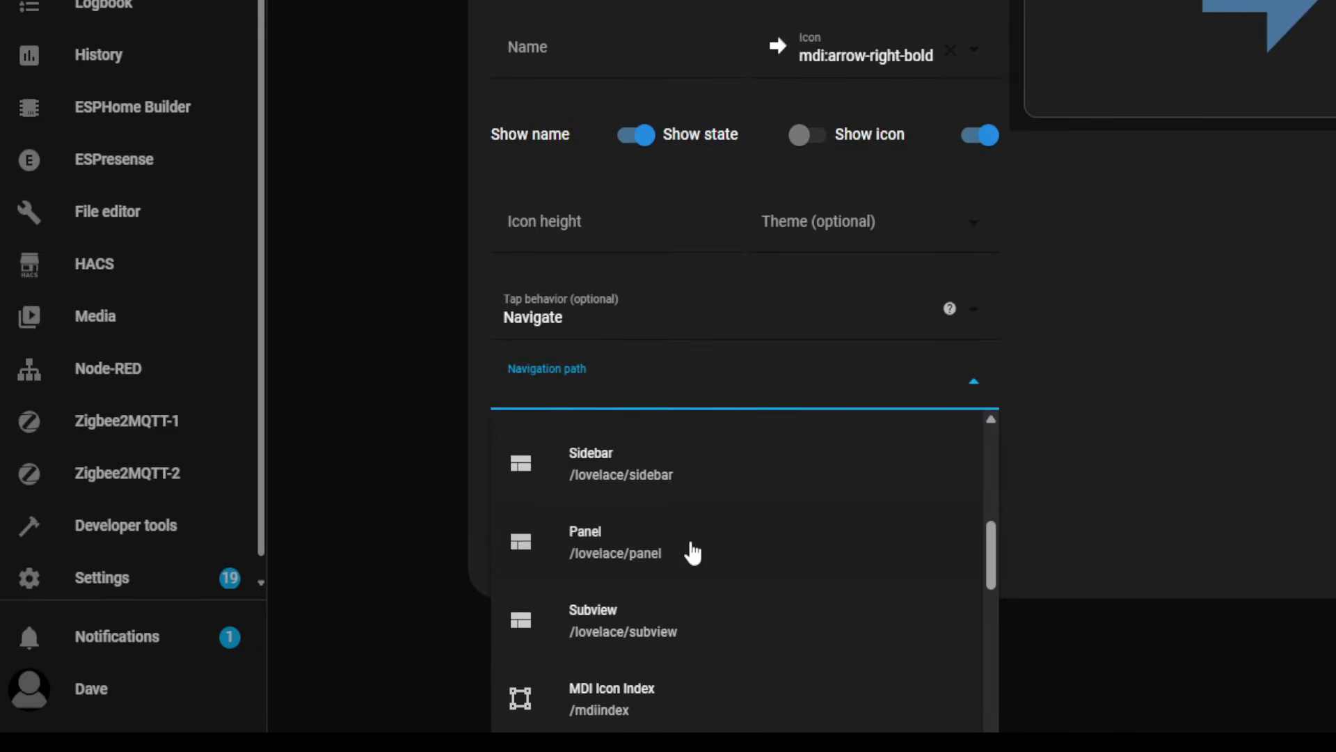
{"action": "left_click", "coordinate": [635, 637]}
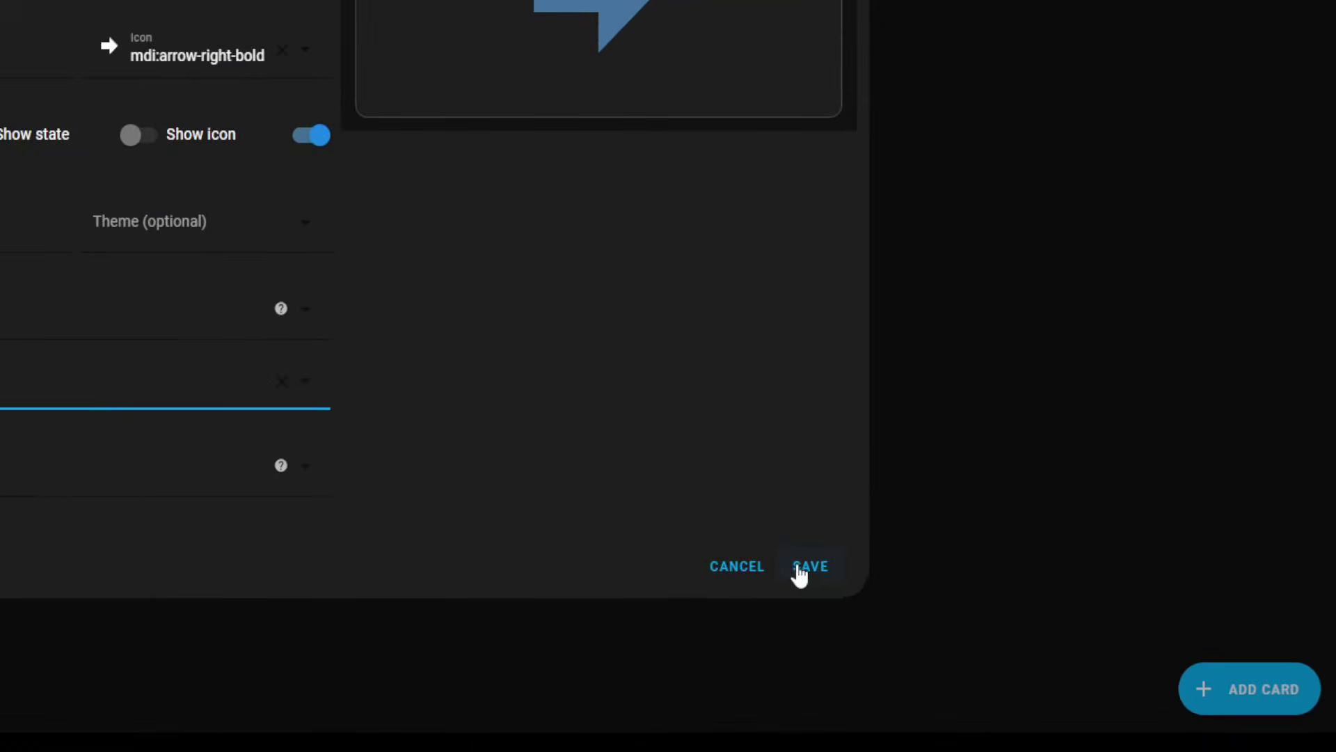
{"action": "left_click", "coordinate": [986, 639]}
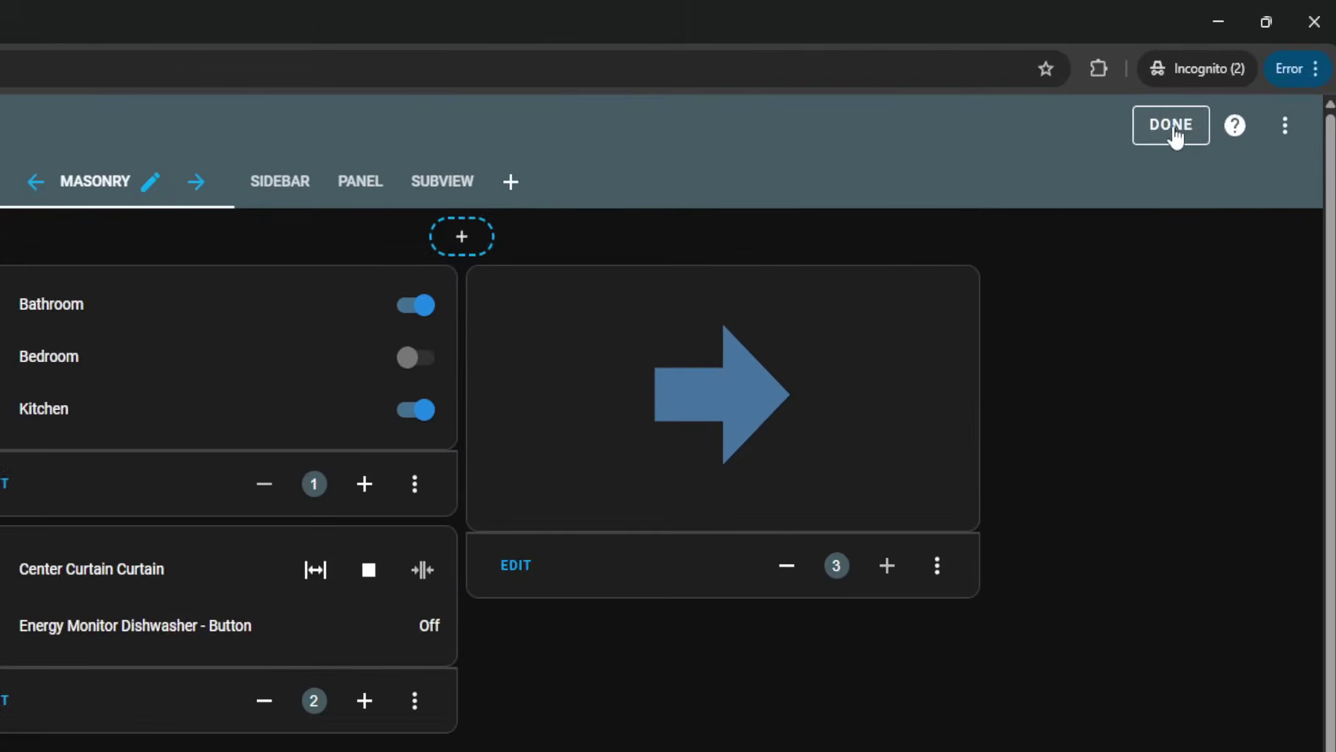
{"action": "left_click", "coordinate": [1225, 83]}
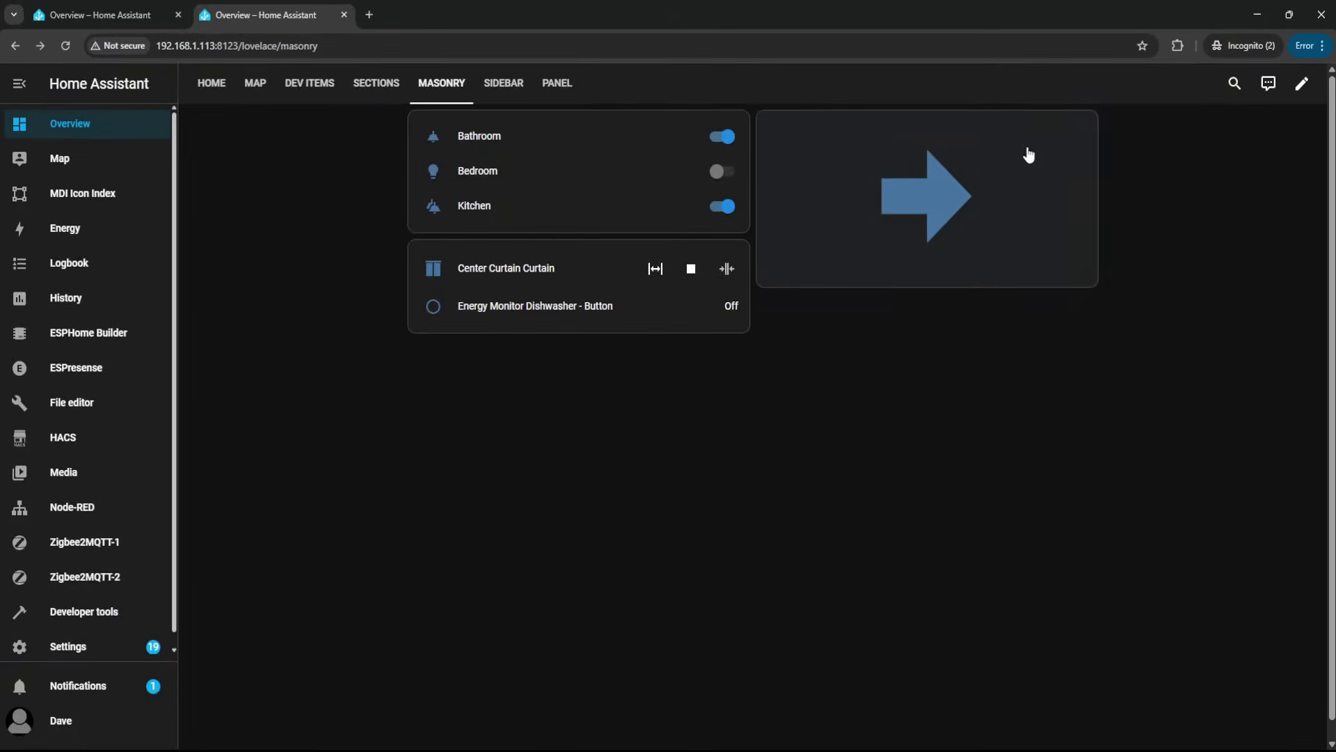
Test the arrow button by opening the subview and go back to the Masonry view
{"action": "left_click", "coordinate": [910, 229]}
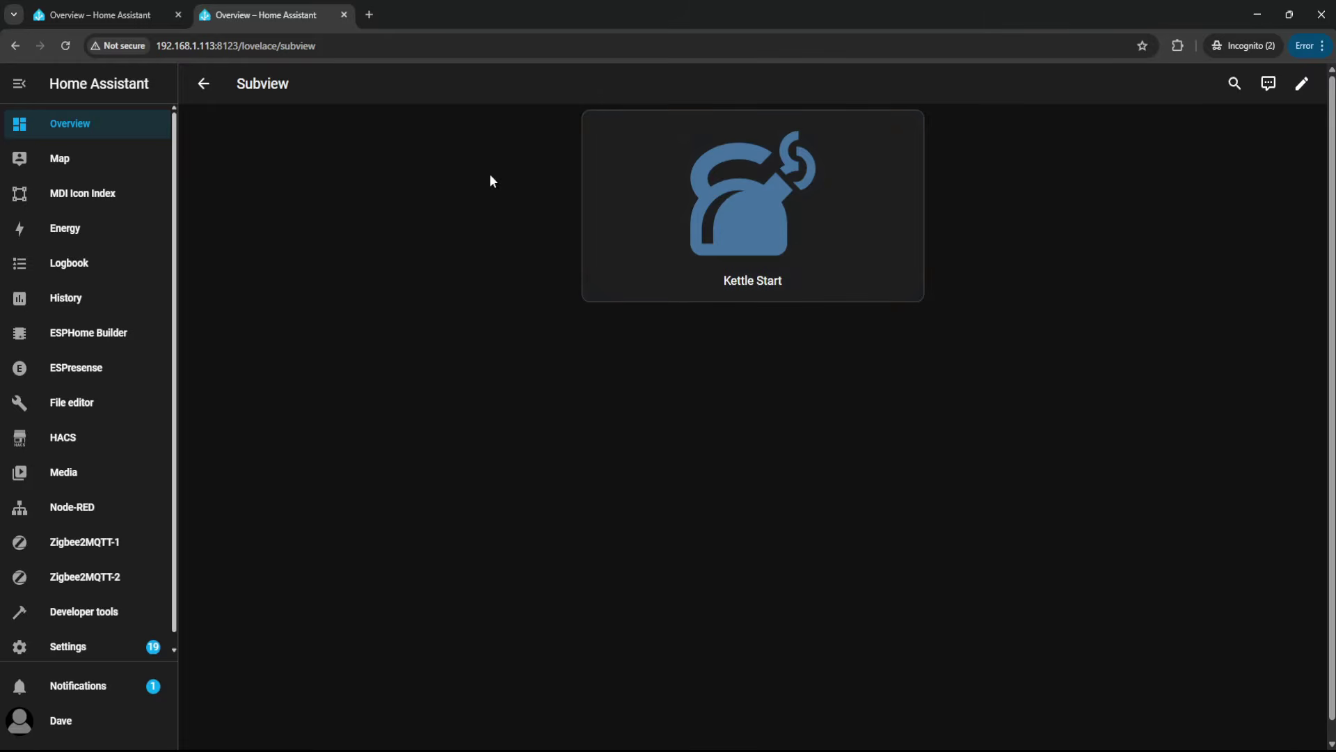
{"action": "left_click", "coordinate": [203, 84]}
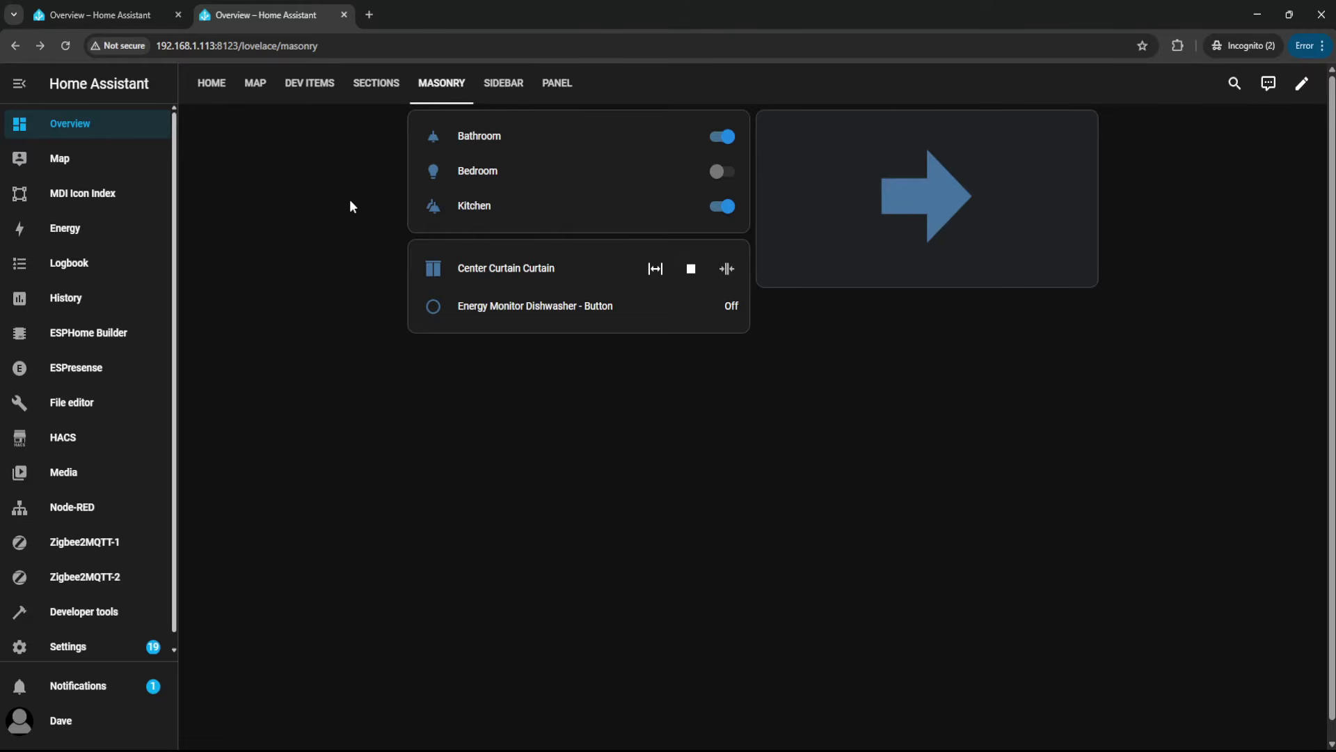
Open the Sections view for editing and bring up its view configuration
{"action": "left_click", "coordinate": [378, 96]}
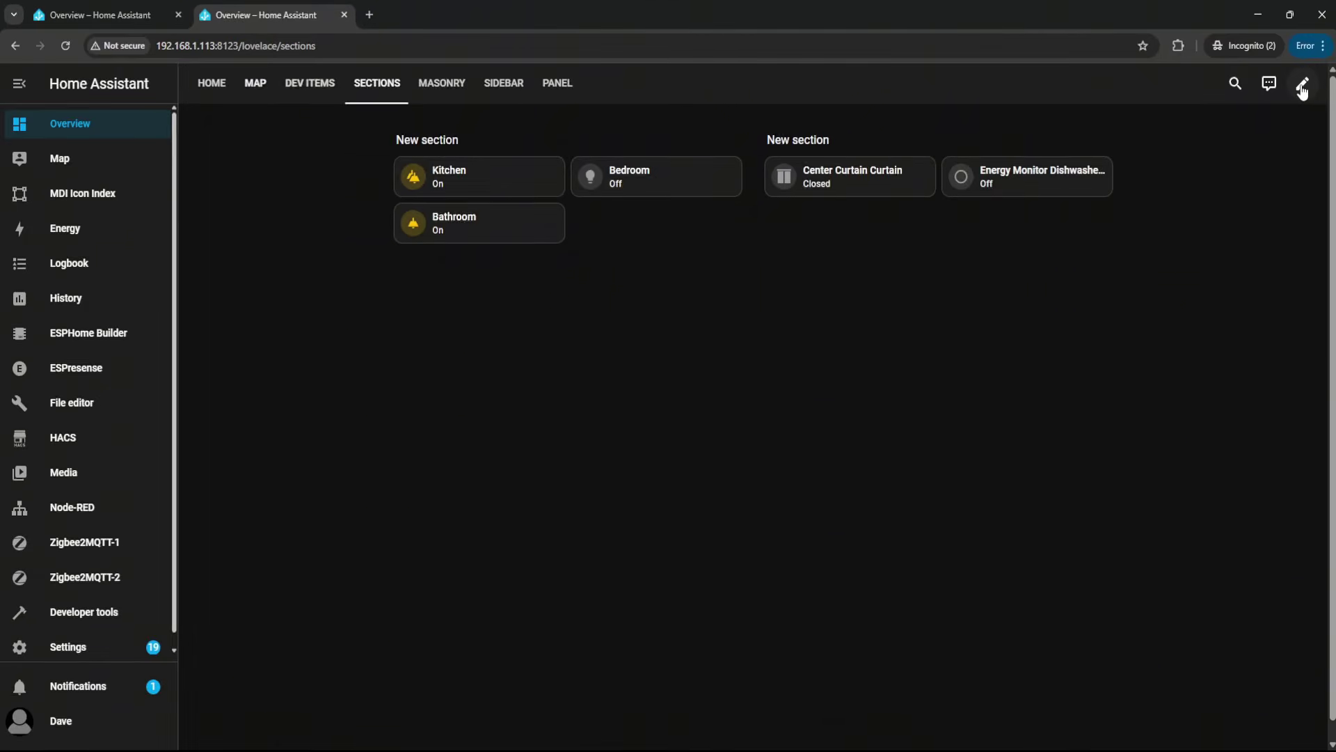
{"action": "left_click", "coordinate": [1300, 85]}
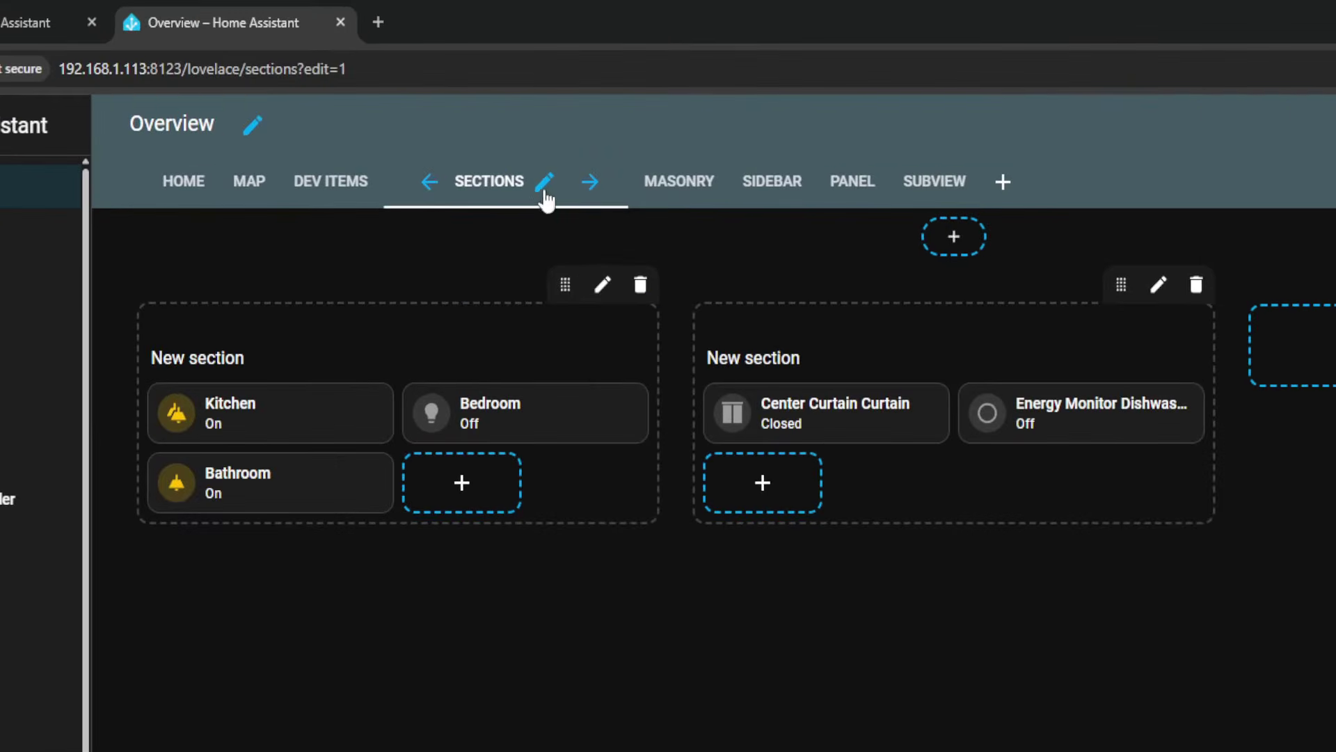
{"action": "left_click", "coordinate": [451, 125]}
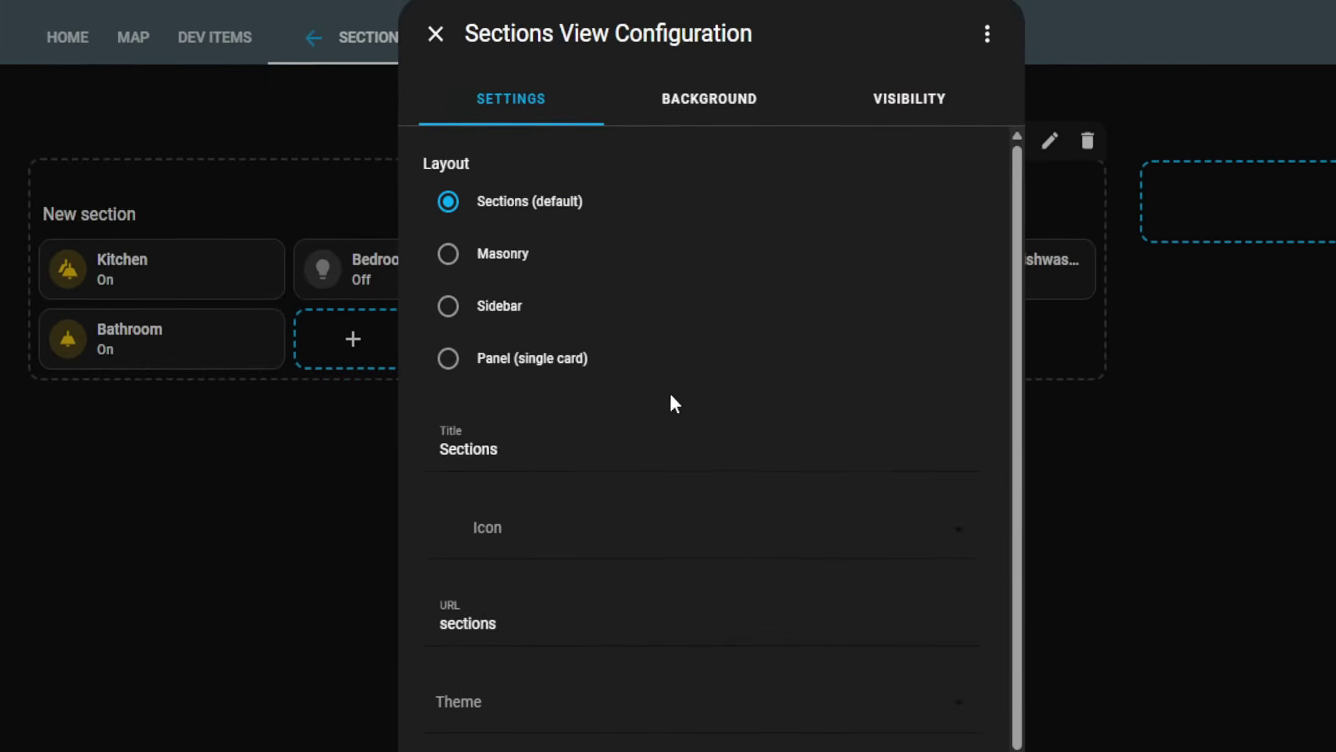
Try the Masonry, Sidebar and Panel layouts for the Sections view, reselect Sections (default) and close the configuration without saving
{"action": "left_click", "coordinate": [464, 256]}
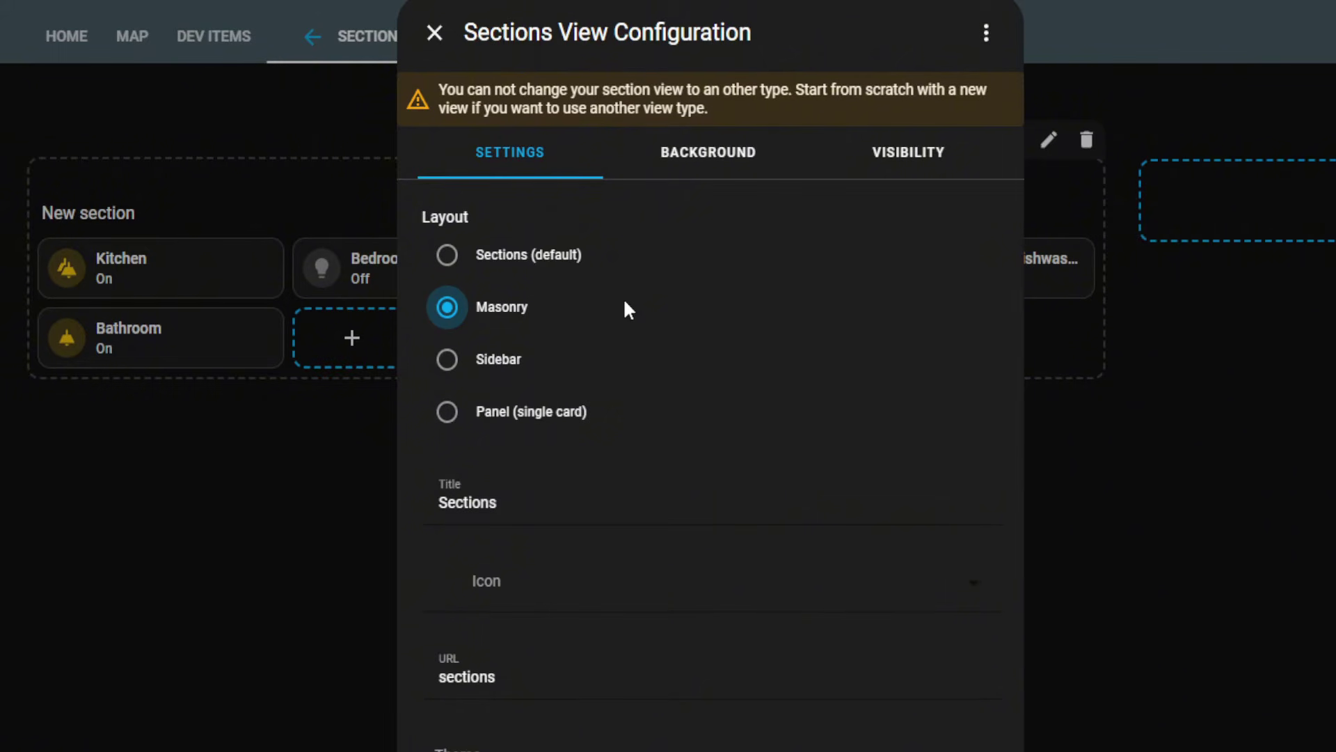
{"action": "left_click", "coordinate": [499, 360]}
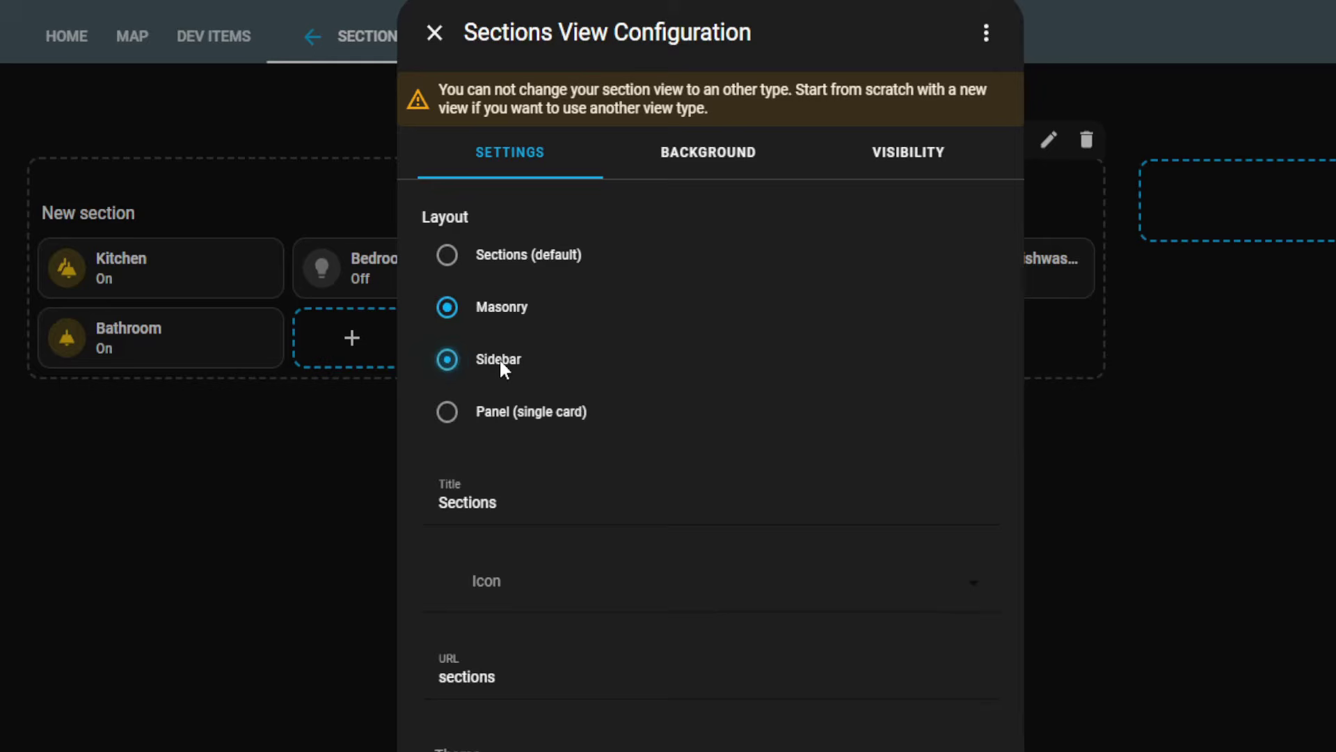
{"action": "left_click", "coordinate": [496, 409]}
{"action": "left_click", "coordinate": [480, 307]}
{"action": "left_click", "coordinate": [483, 259]}
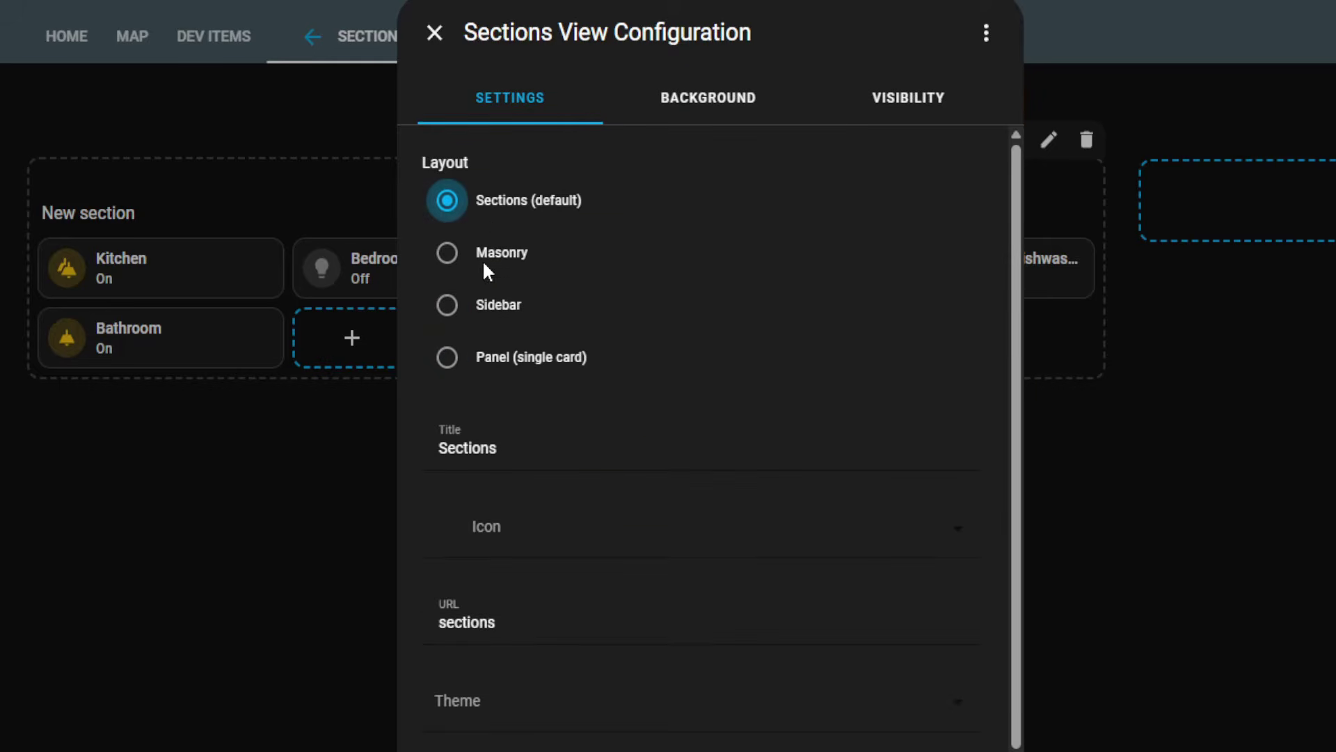
{"action": "left_click", "coordinate": [434, 35]}
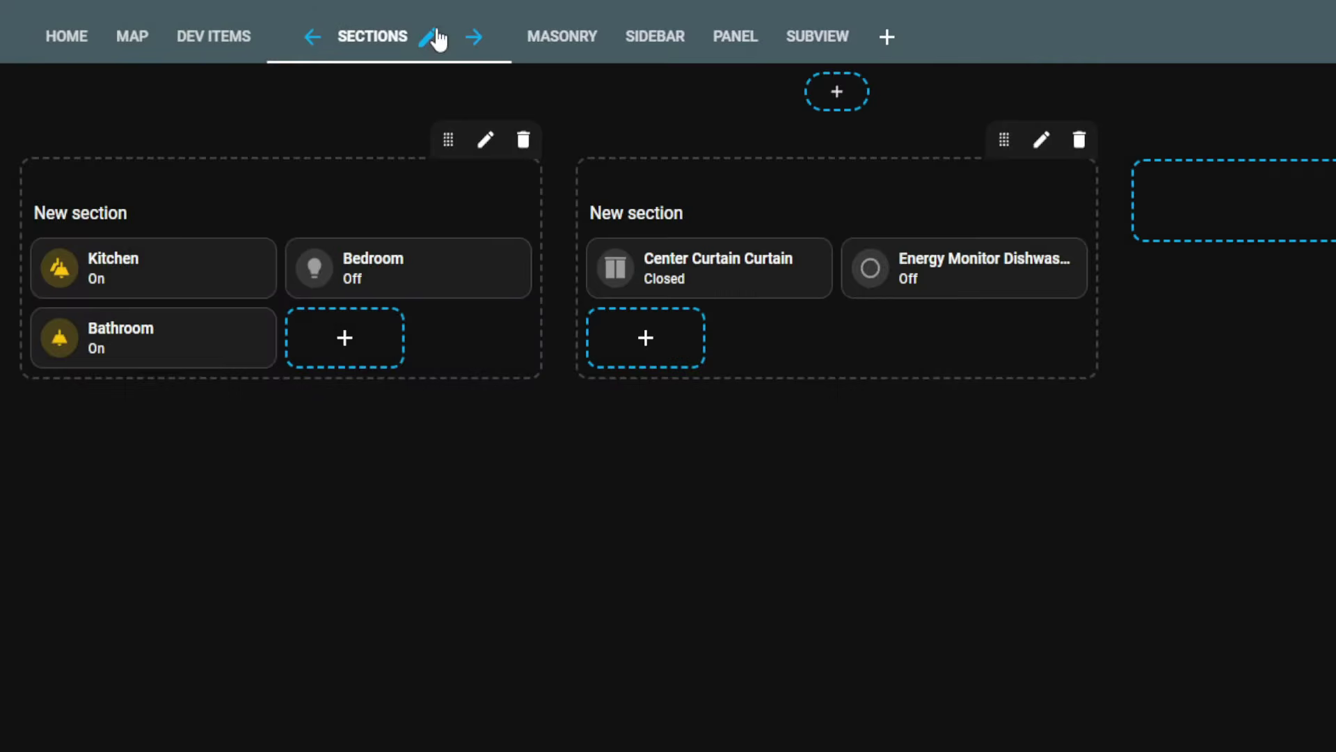
Open the Sidebar view's configuration and try switching its layout to Masonry, Panel (single card) and Sections (default)
{"action": "left_click", "coordinate": [650, 43]}
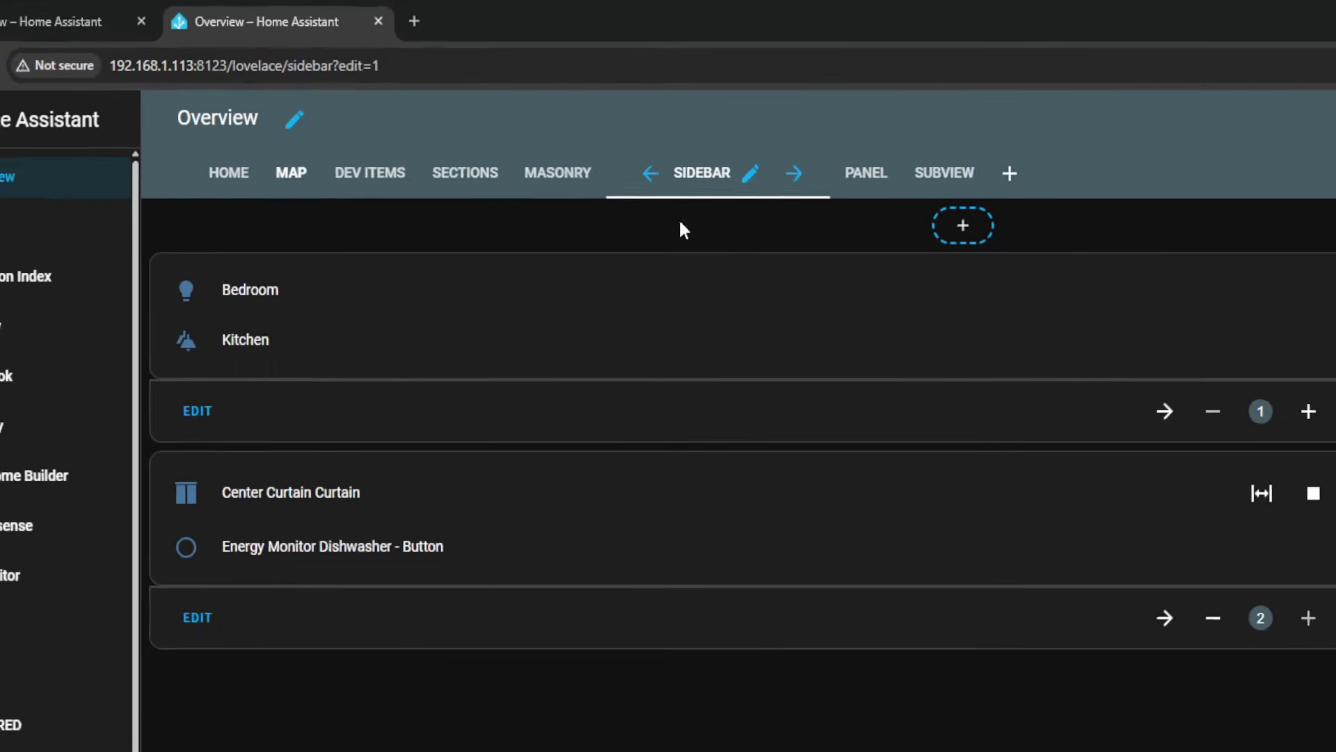
{"action": "left_click", "coordinate": [603, 121]}
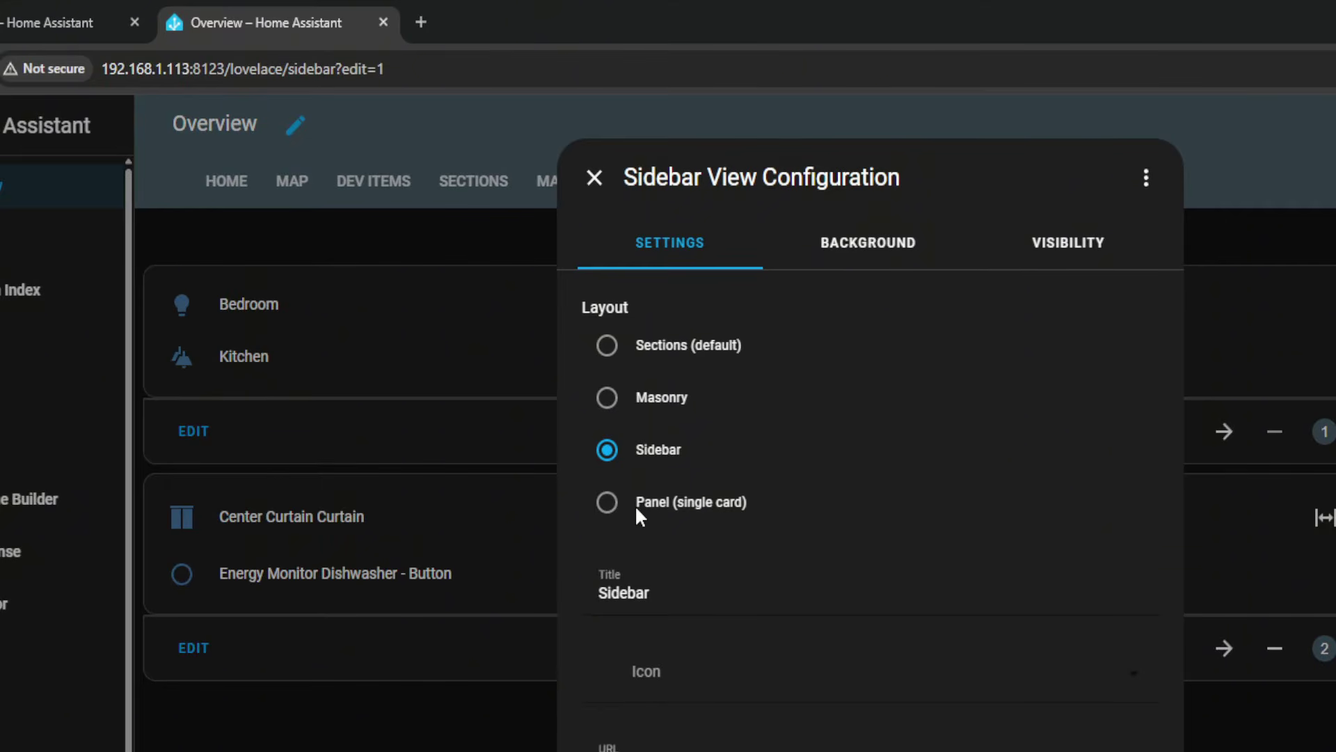
{"action": "left_click", "coordinate": [607, 399]}
{"action": "left_click", "coordinate": [607, 503]}
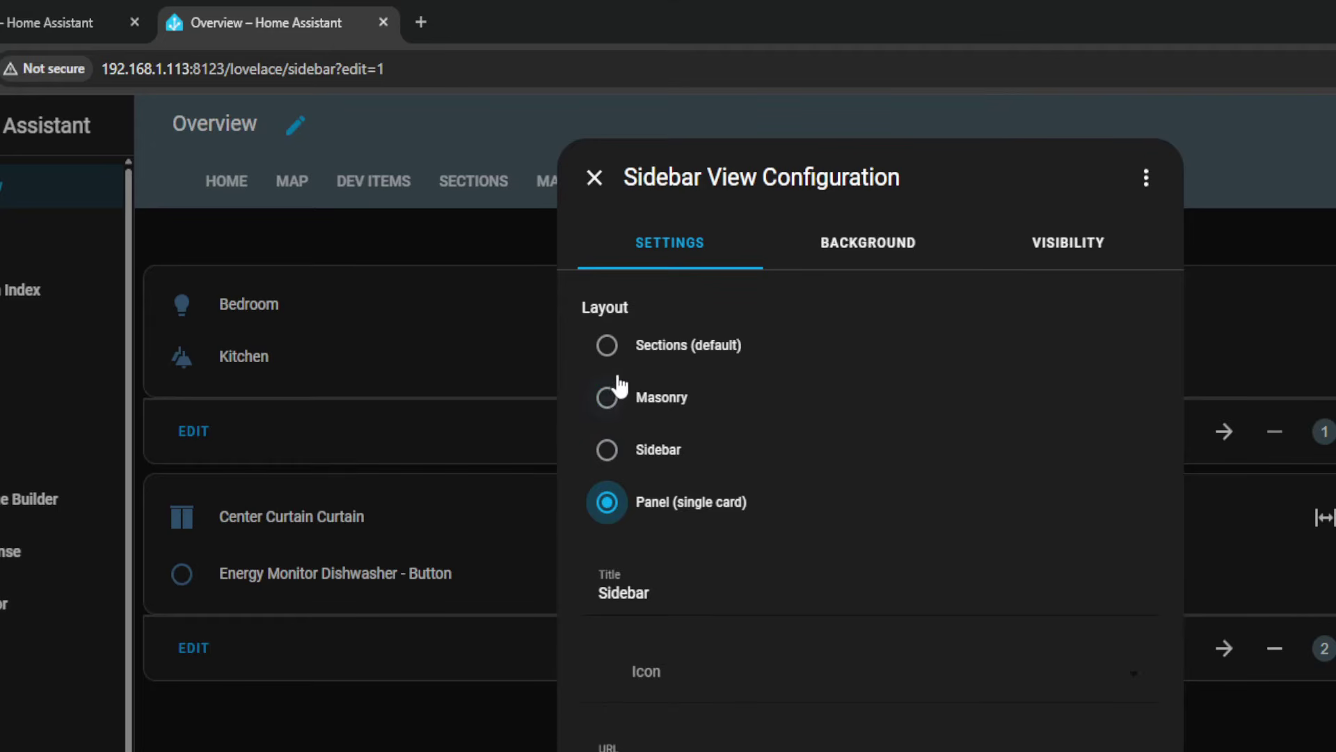
{"action": "left_click", "coordinate": [611, 356]}
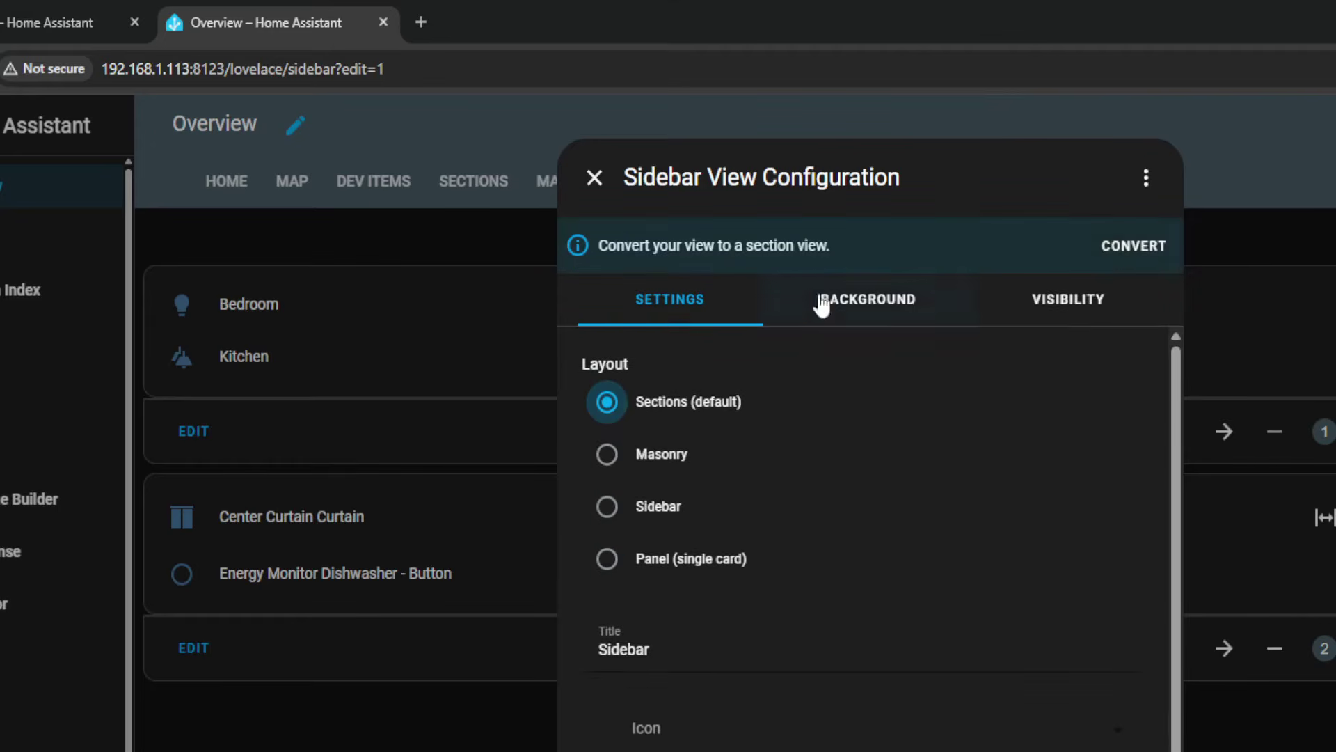
{"action": "left_click", "coordinate": [1131, 252]}
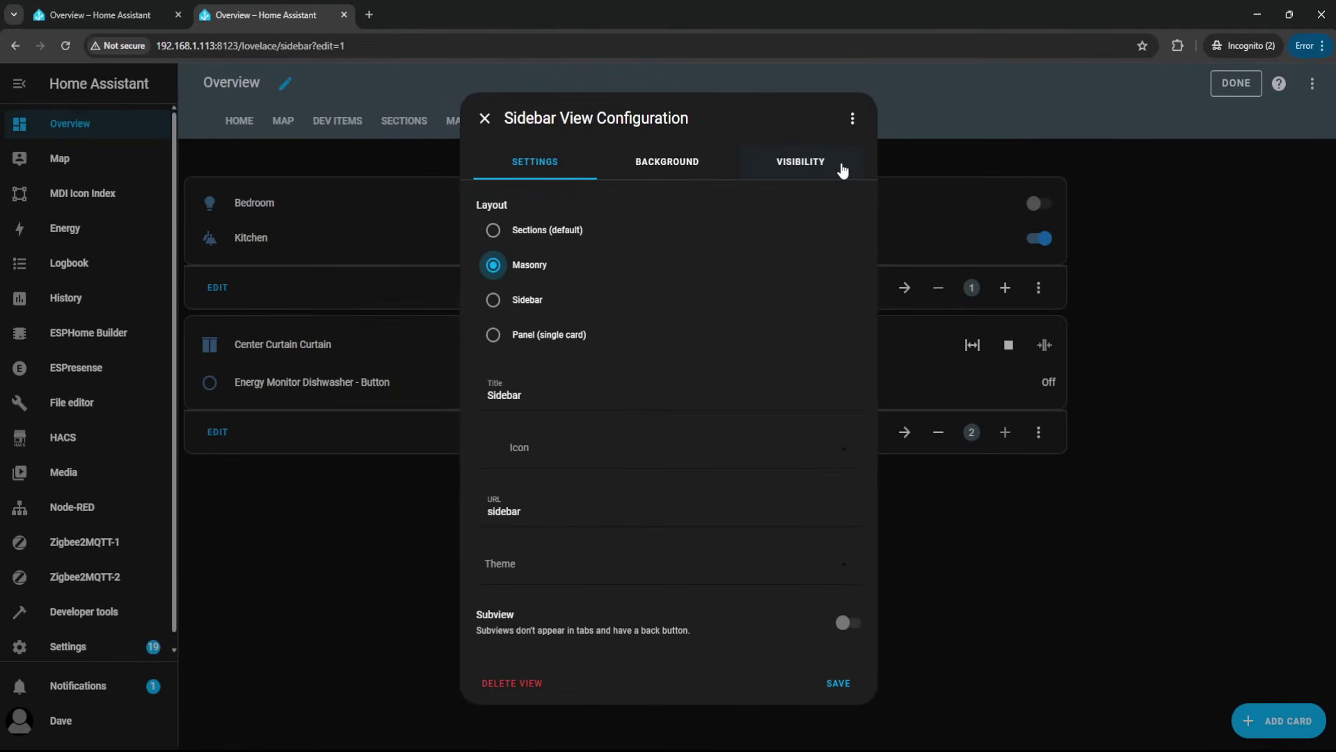